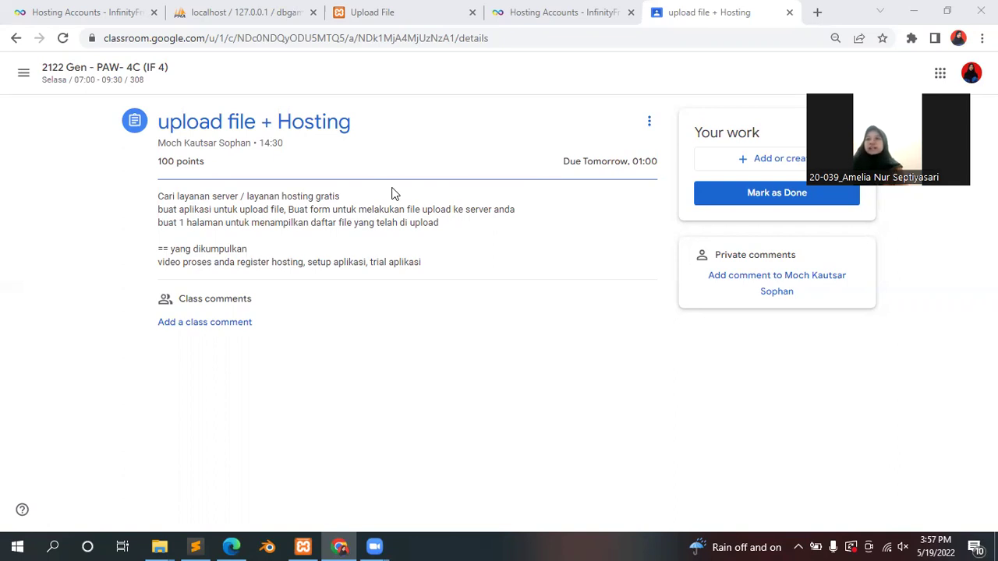
Step: Open the local Upload File page and submit its form without choosing a file to view the Data Gambar list
click(387, 10)
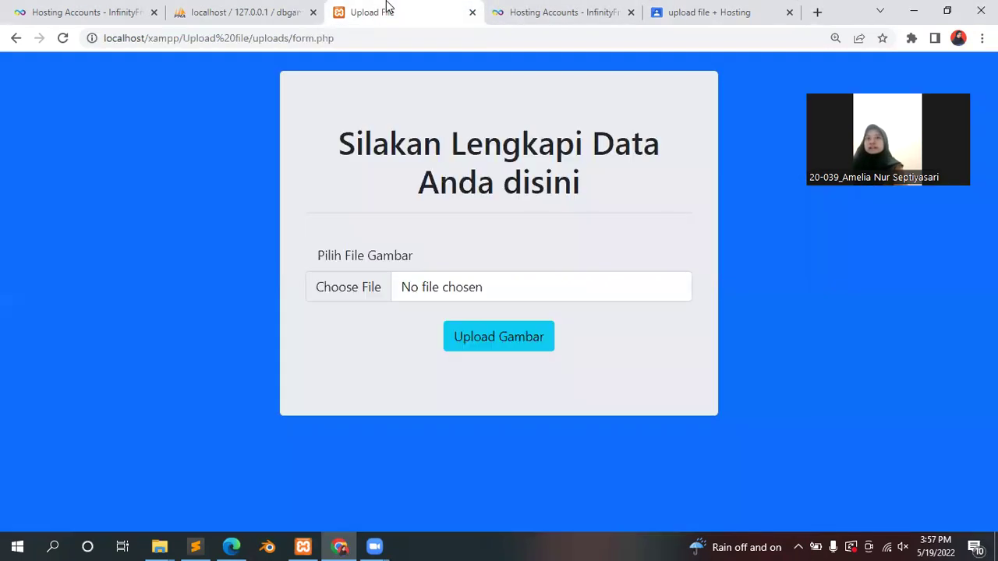
click(488, 348)
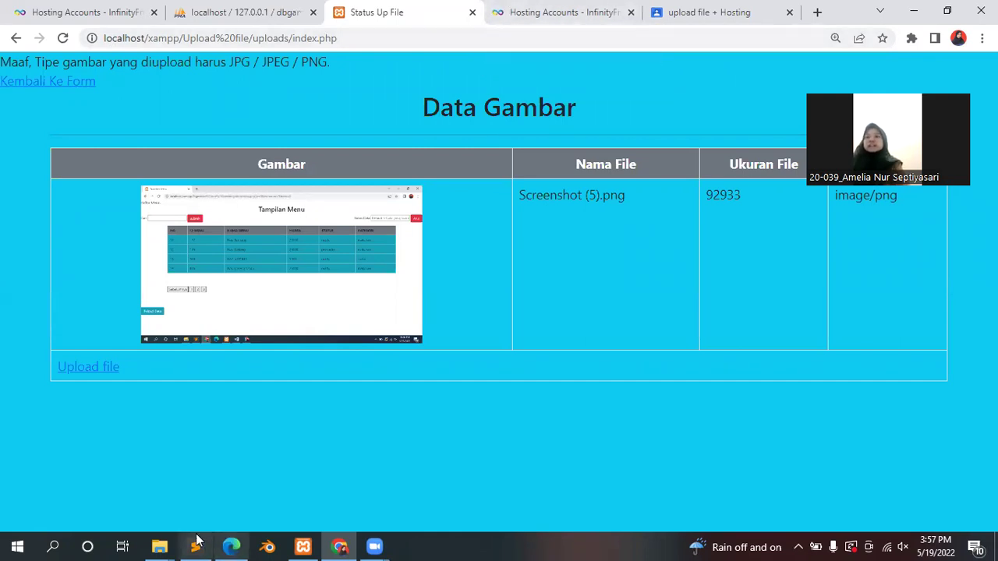
Step: Switch to Microsoft Edge, open the InfinityFree website from the search results and accept its privacy notice
mouse_move(234, 546)
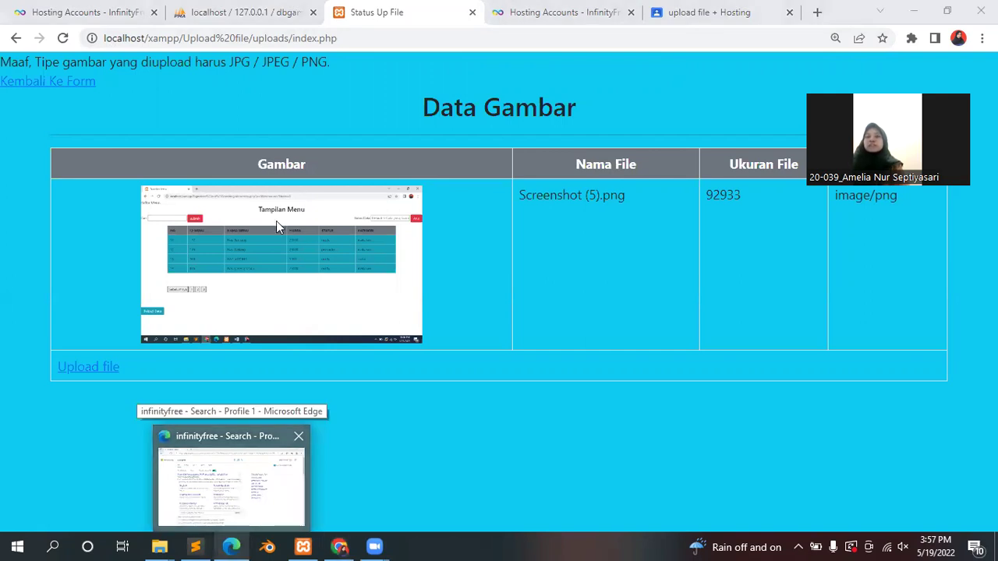
click(243, 516)
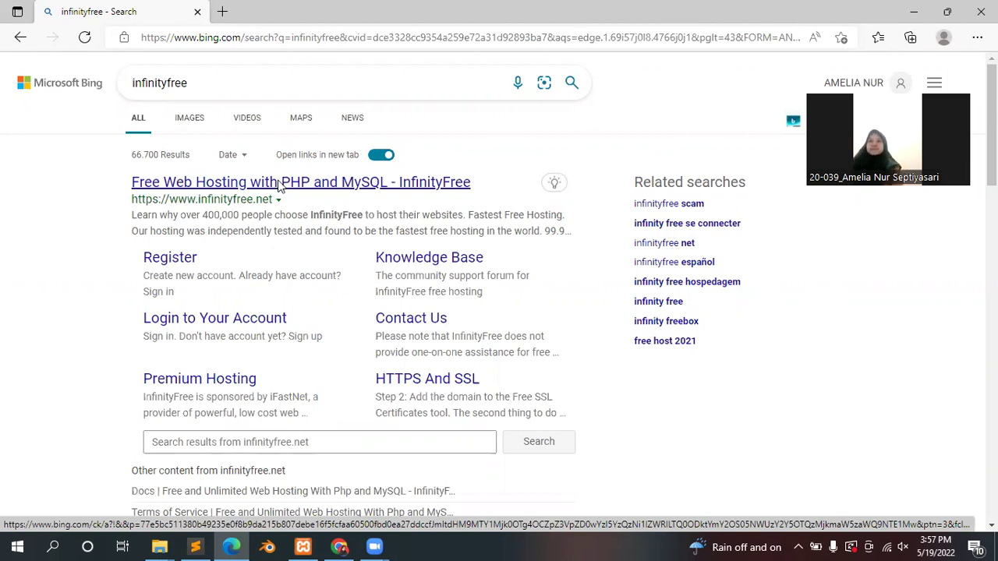
click(279, 186)
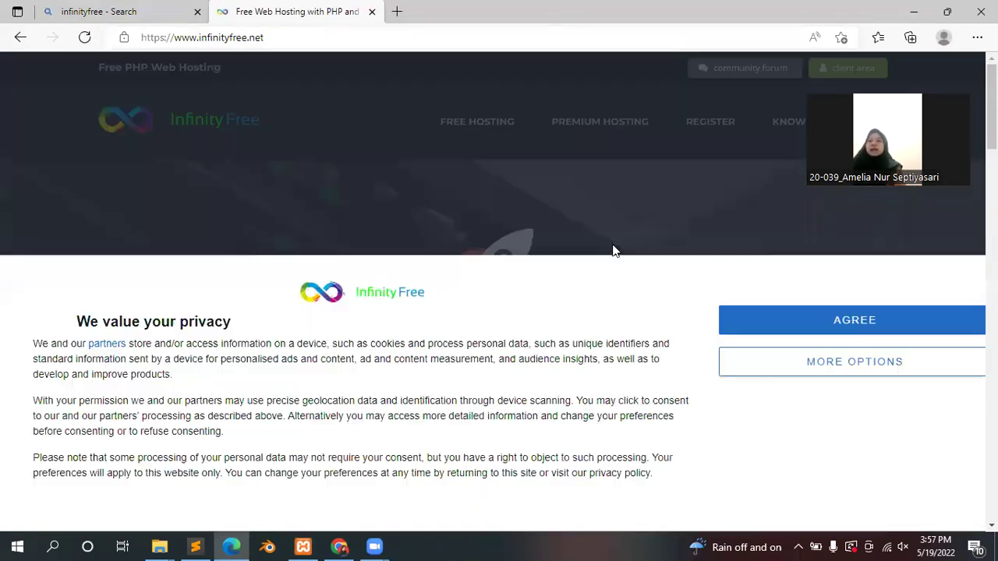
click(878, 327)
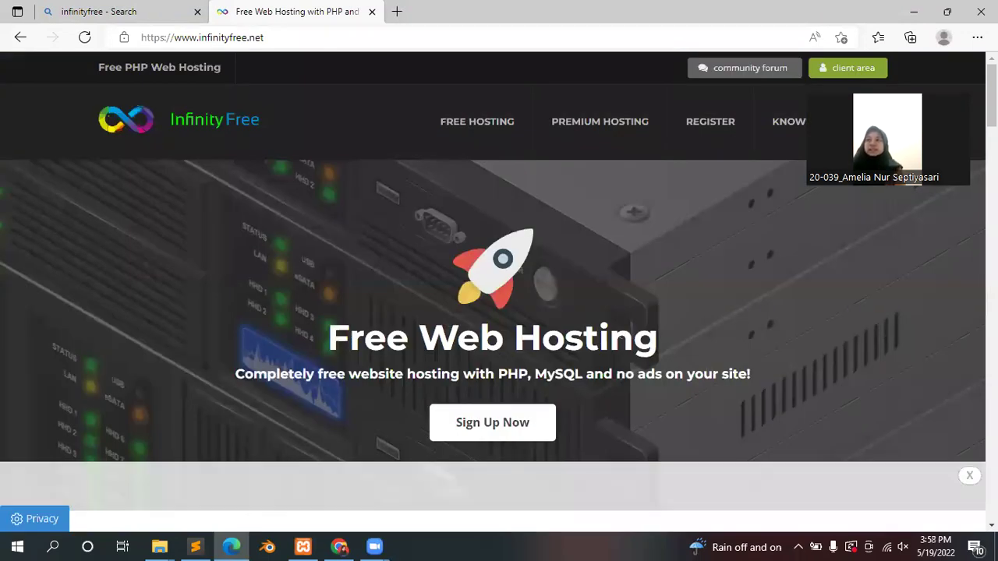
Step: Go to the InfinityFree free-account sign-up form and examine the fields required for registration
scroll(499, 293, down, 1)
scroll(499, 292, up, 1)
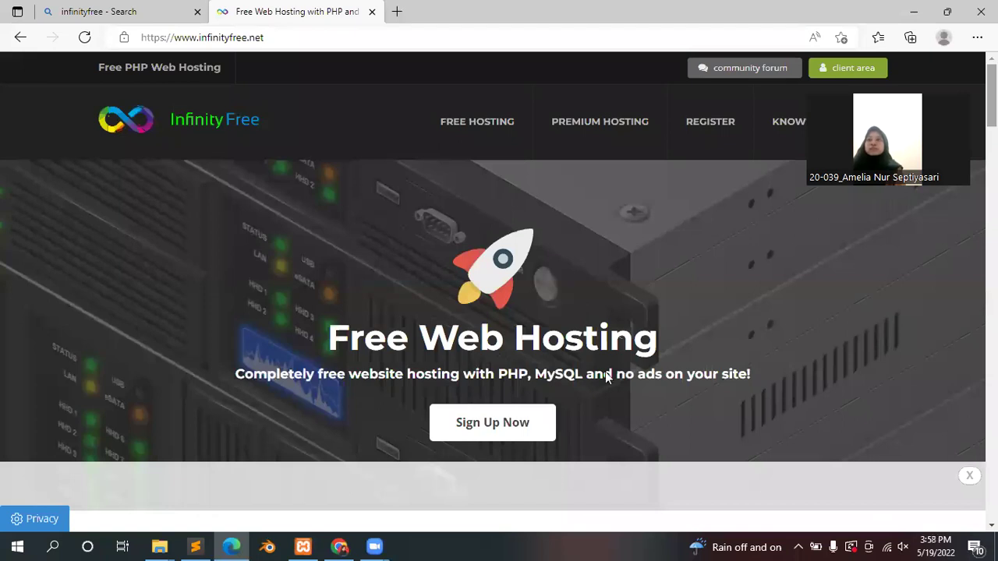
click(518, 425)
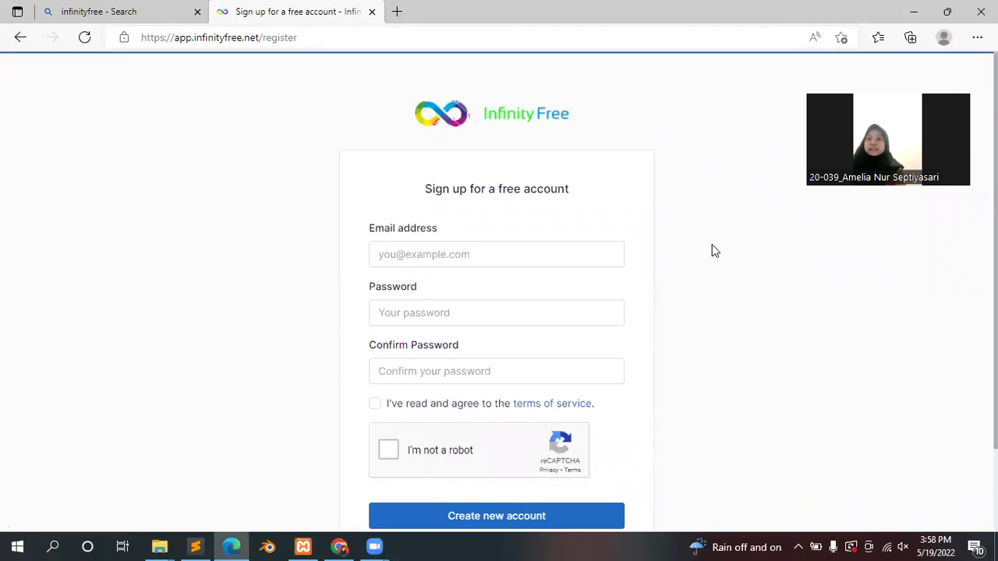
scroll(711, 250, down, 1)
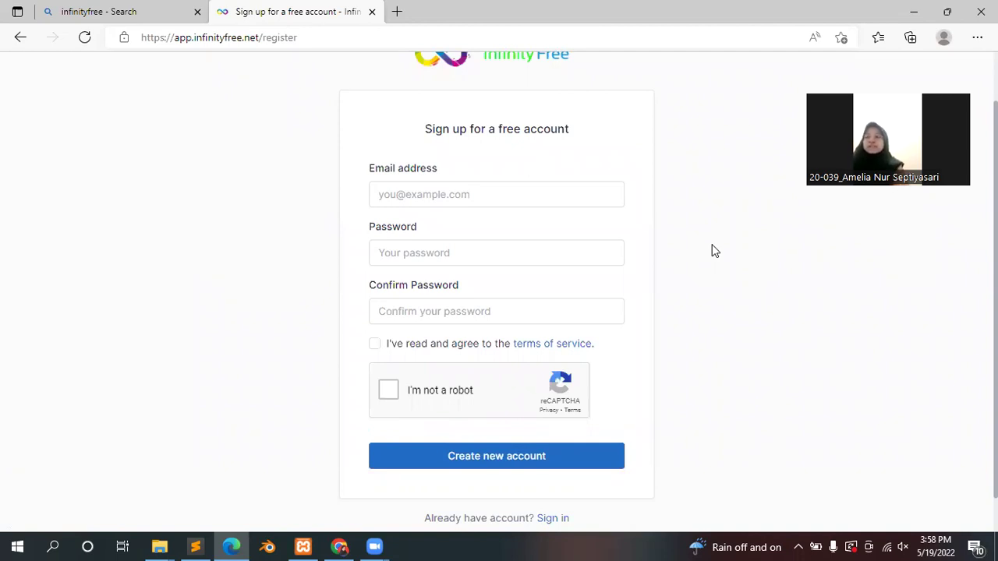
scroll(711, 251, down, 1)
scroll(710, 250, up, 2)
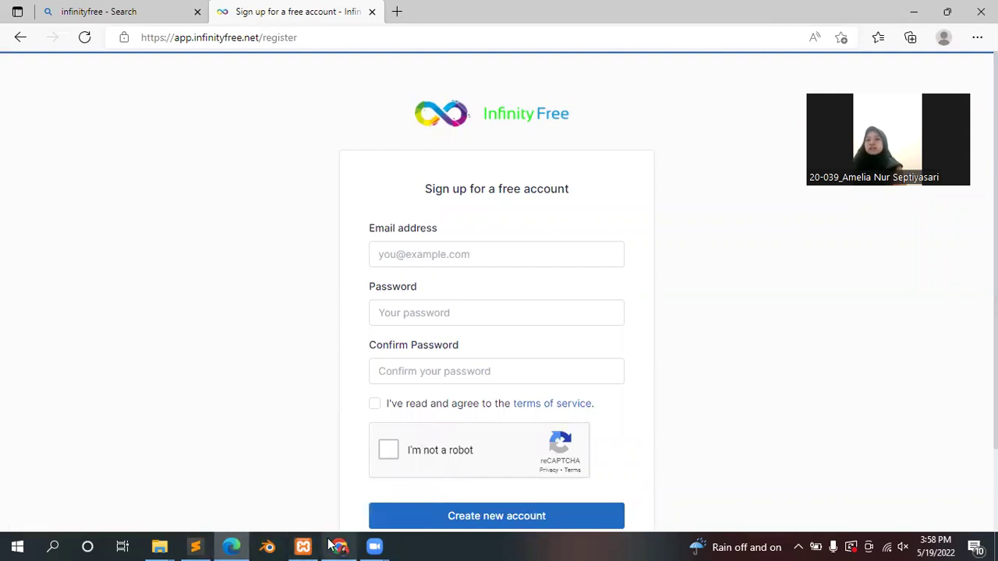
Step: Switch to Chrome, view the InfinityFree hosting accounts list and start creating a new hosting account
mouse_move(339, 546)
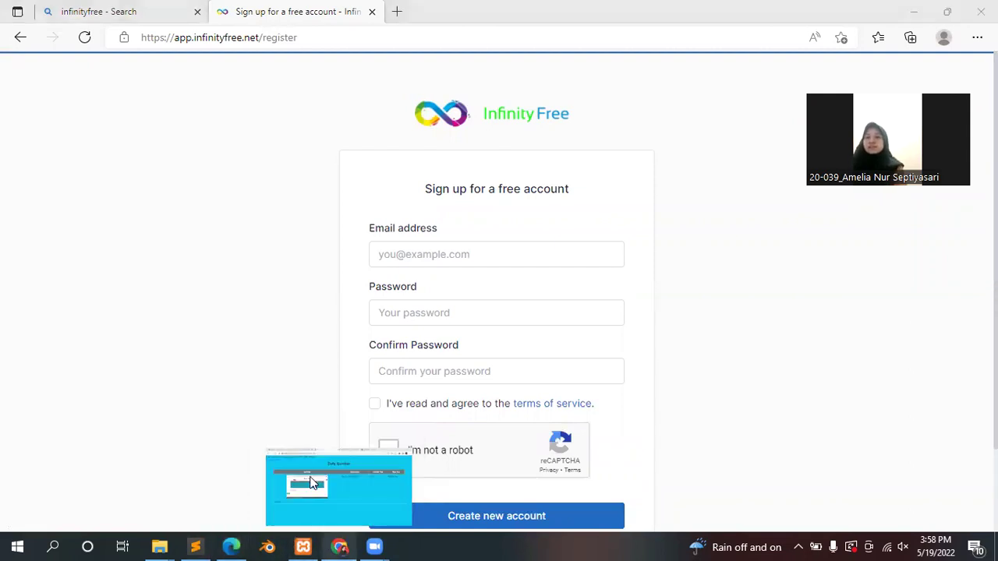
click(311, 483)
click(74, 9)
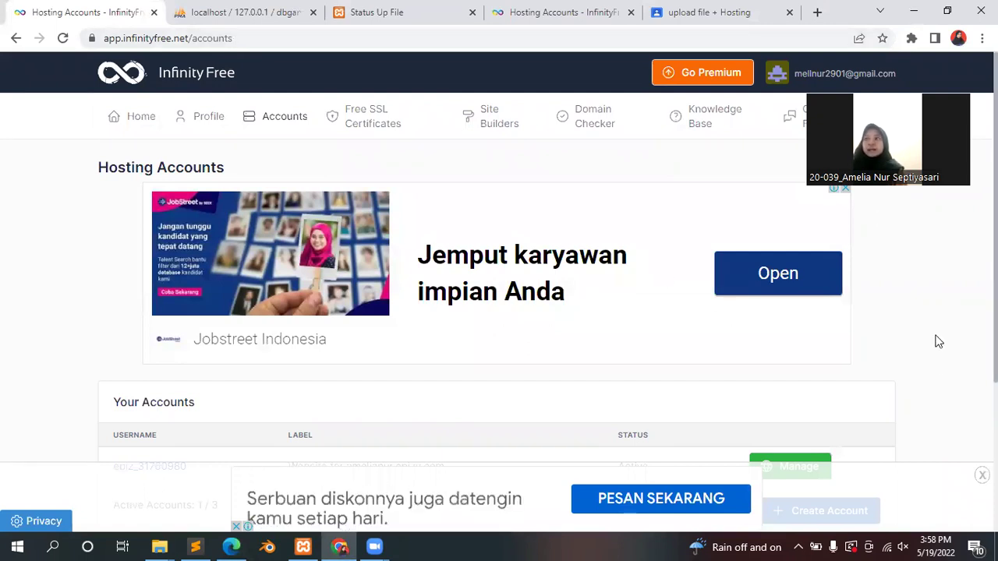
scroll(937, 332, down, 1)
scroll(937, 333, down, 3)
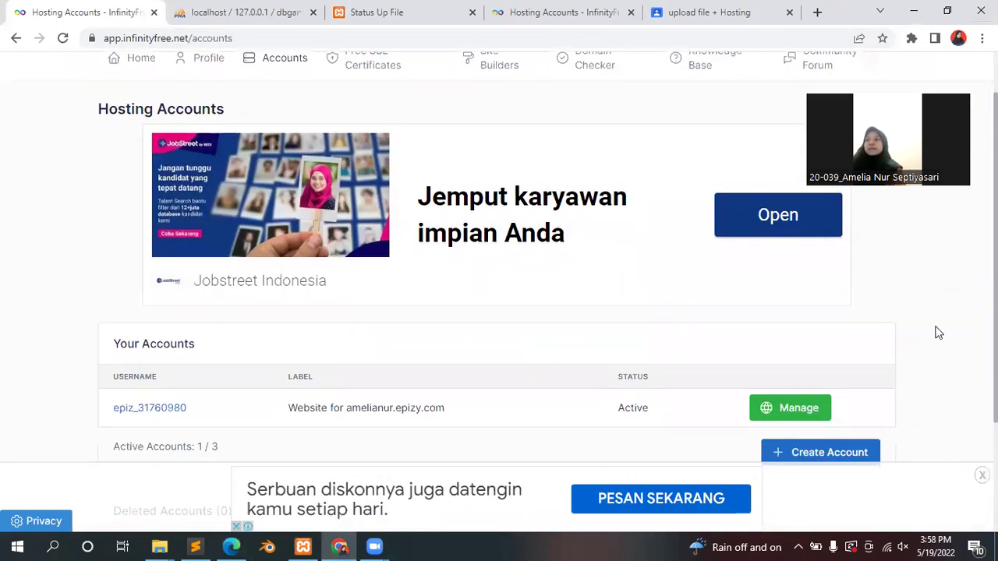
scroll(938, 332, down, 1)
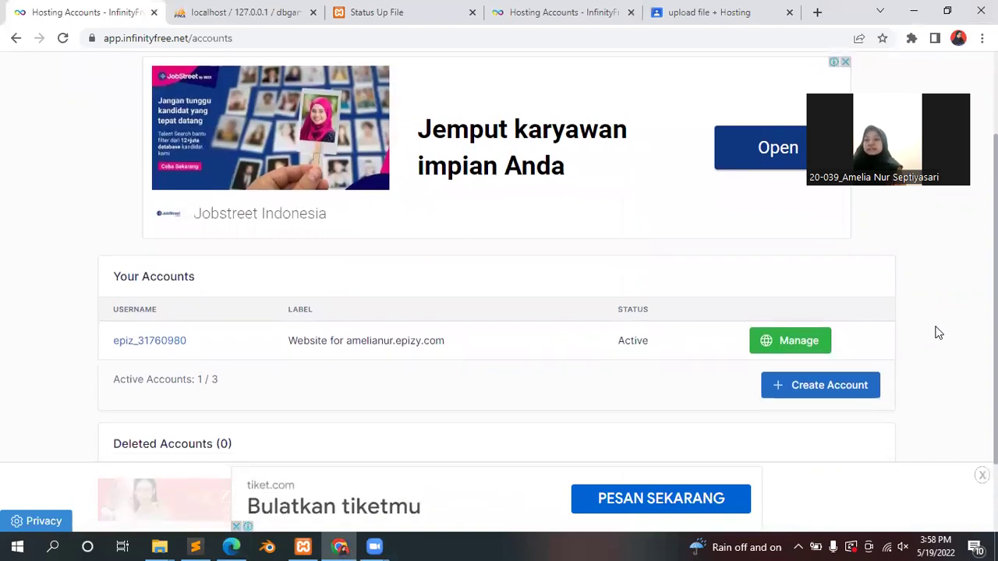
scroll(938, 333, down, 1)
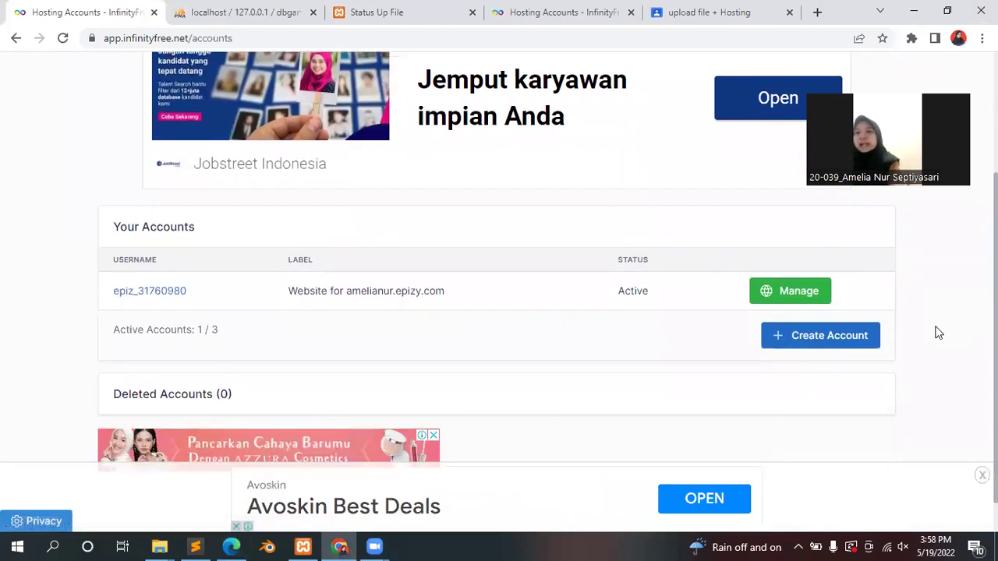
scroll(935, 333, down, 1)
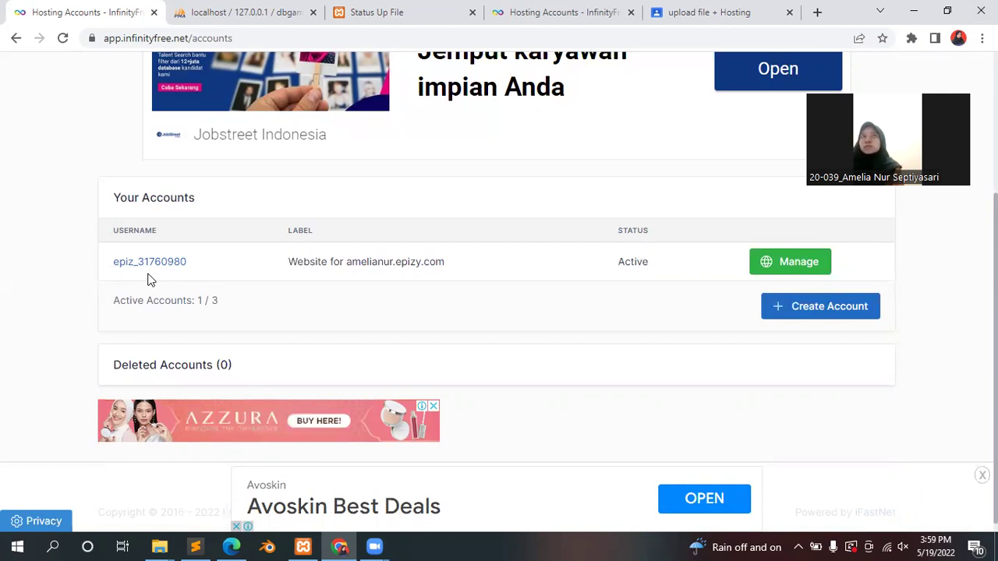
scroll(150, 279, down, 1)
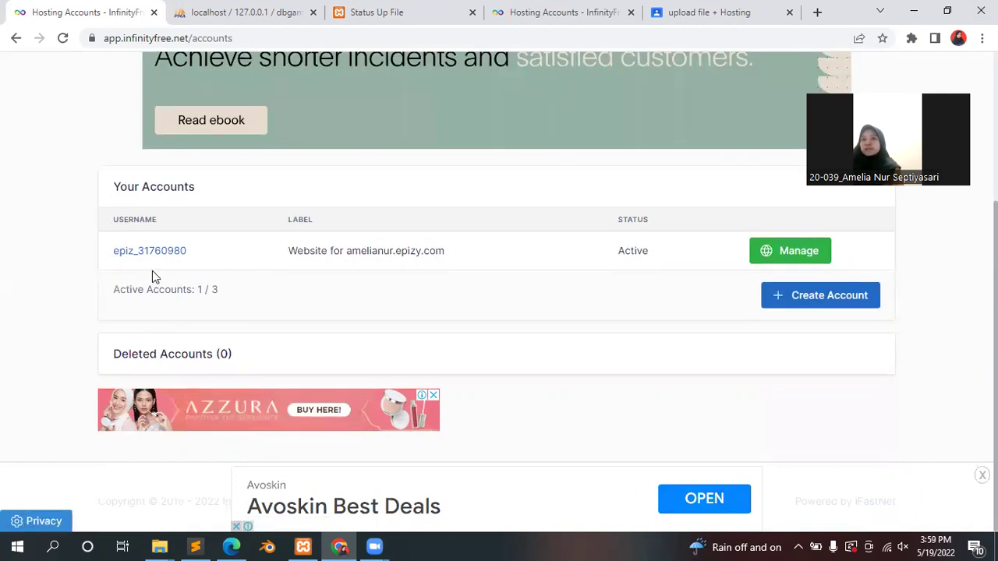
click(825, 302)
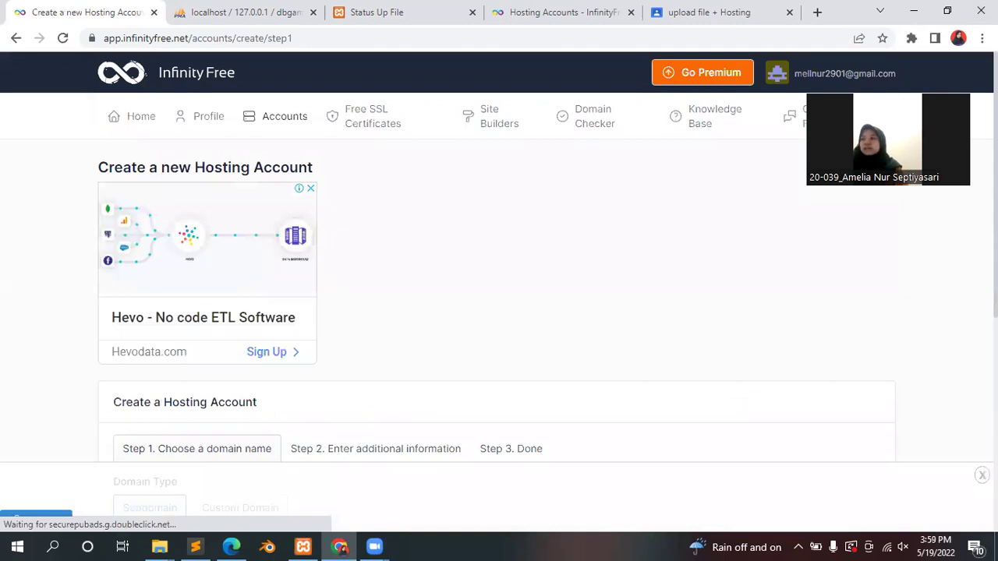
Step: Keep the Subdomain domain type and set the domain extension to .epizy.com for the new hosting account
scroll(498, 283, down, 1)
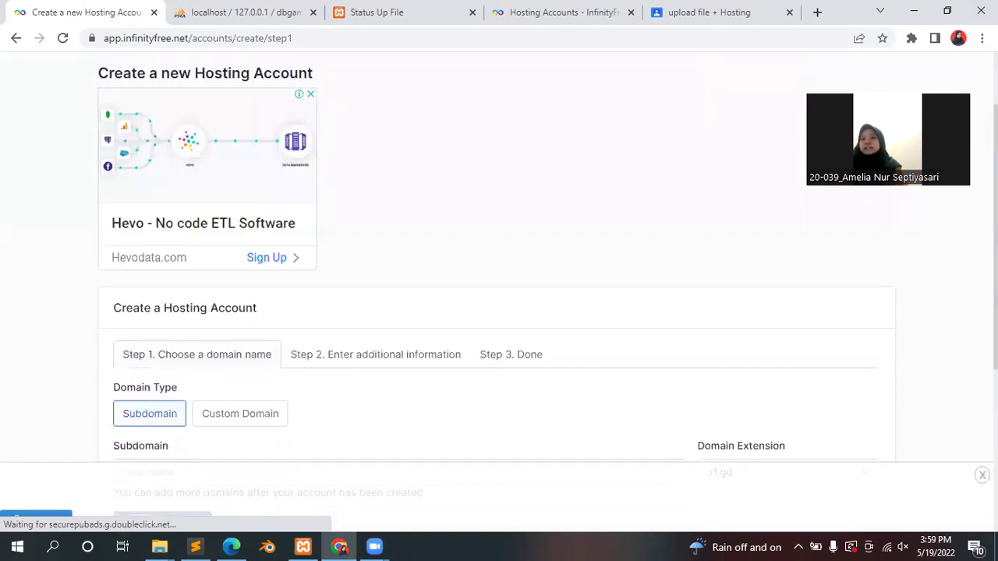
scroll(499, 284, down, 1)
scroll(499, 284, down, 1)
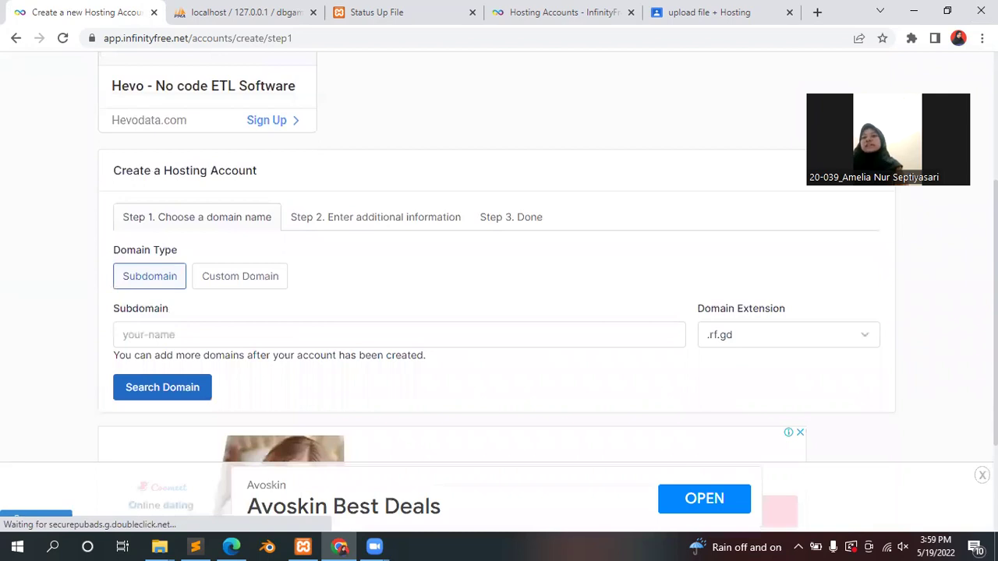
scroll(498, 284, down, 1)
scroll(459, 274, down, 1)
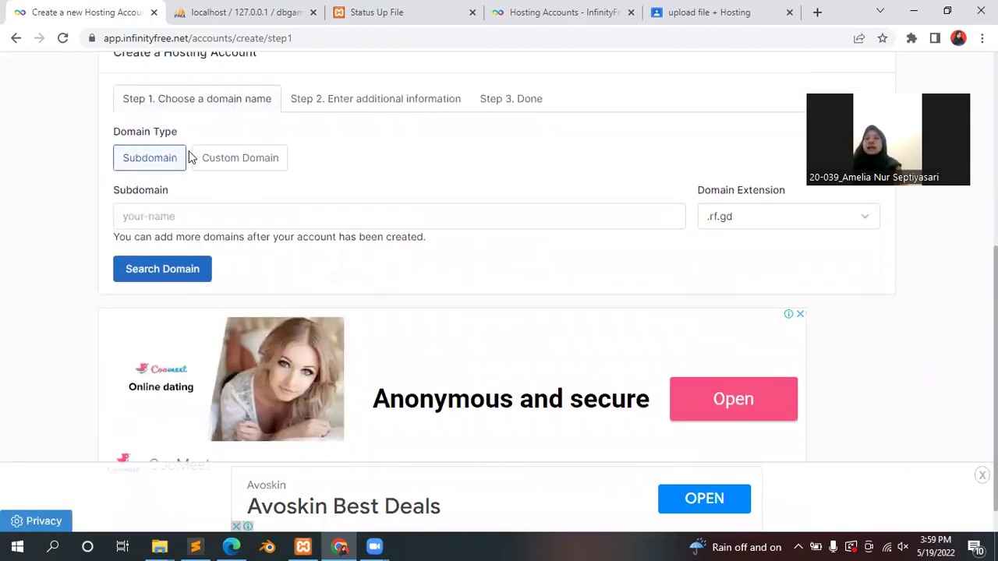
click(867, 218)
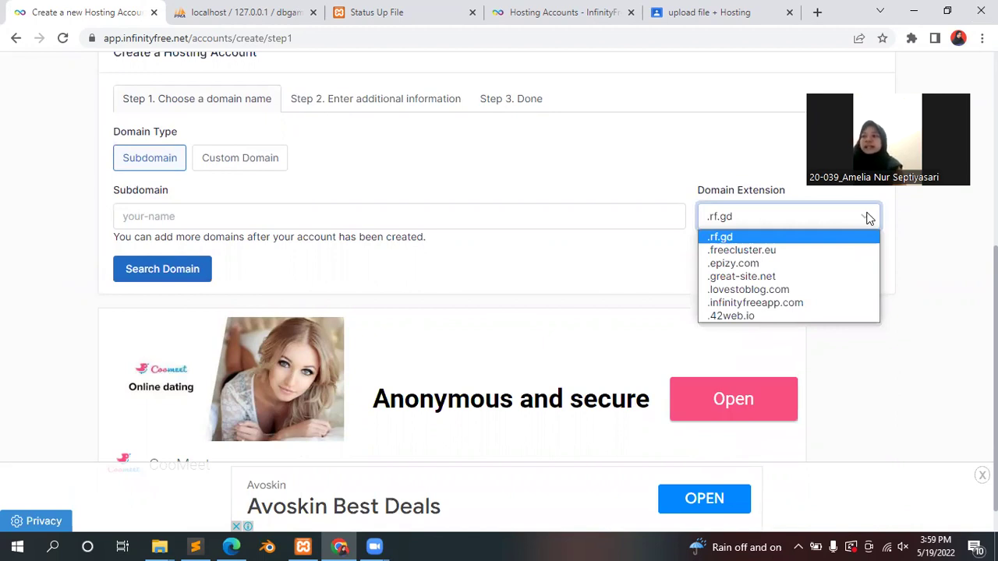
click(777, 263)
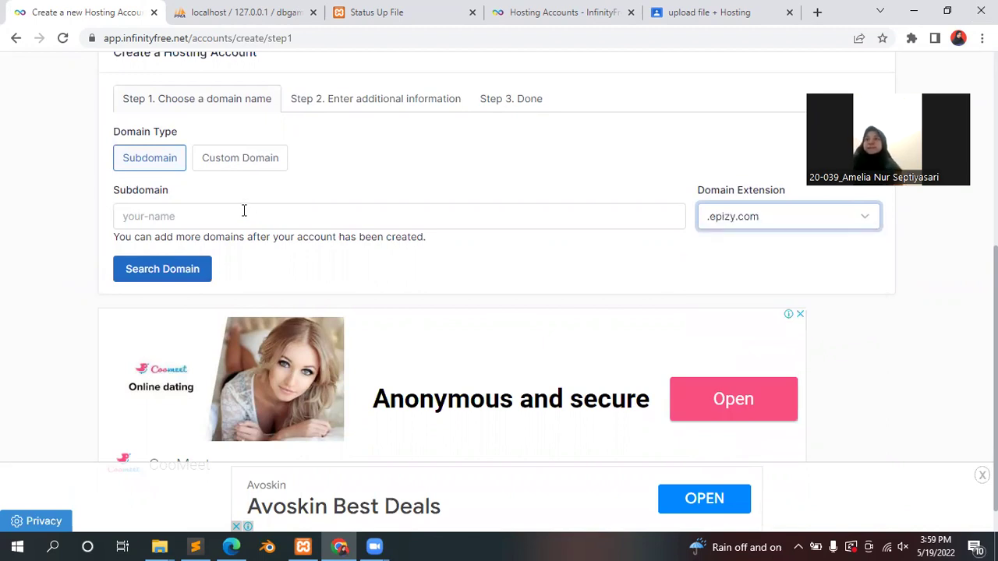
Step: Enter the account owner's full name without spaces as the subdomain and search for the domain
click(245, 214)
text(amelia)
text(nur)
text(setp)
text(sar)
key(BackSpace)
key(BackSpace)
key(BackSpace)
key(BackSpace)
key(BackSpace)
key(BackSpace)
key(BackSpace)
key(BackSpace)
text(p)
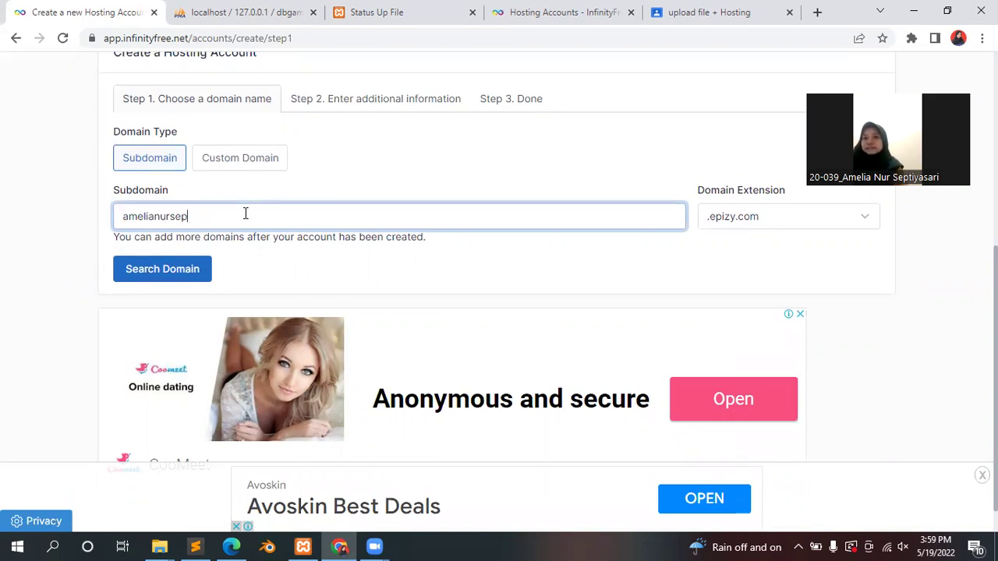
text(tiyasari)
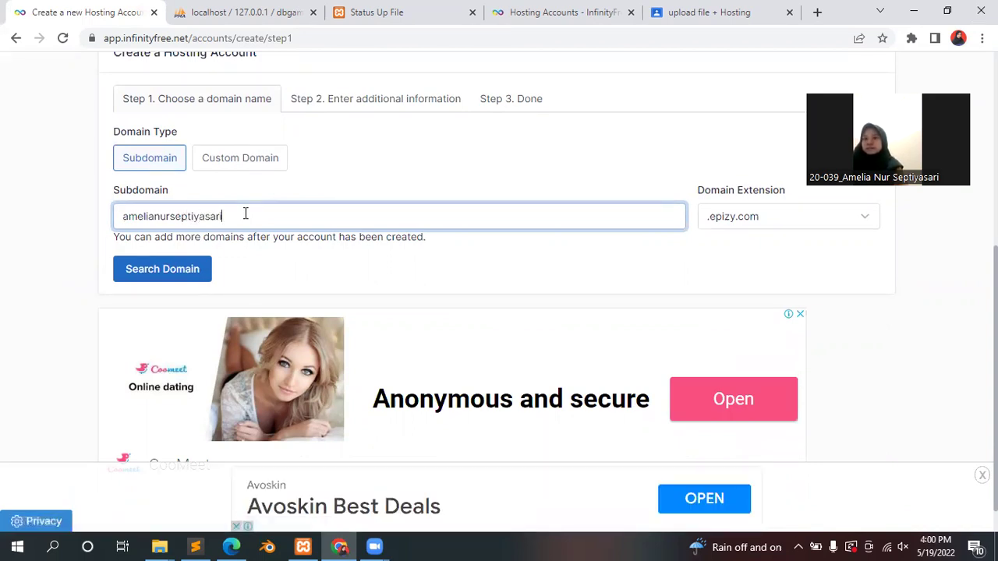
click(184, 273)
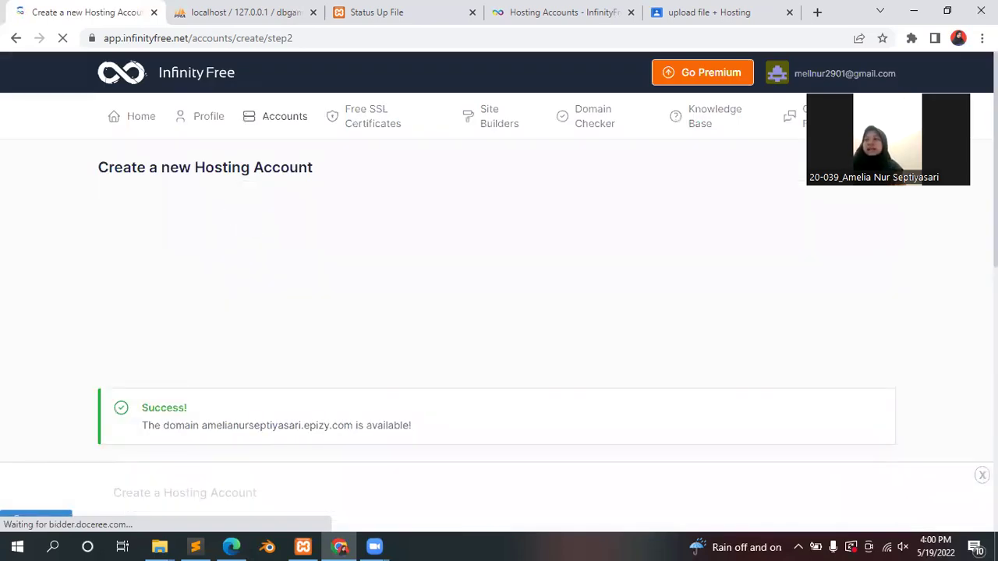
Step: Complete the reCAPTCHA check and create the hosting account with the default label and an empty password field
scroll(497, 296, down, 2)
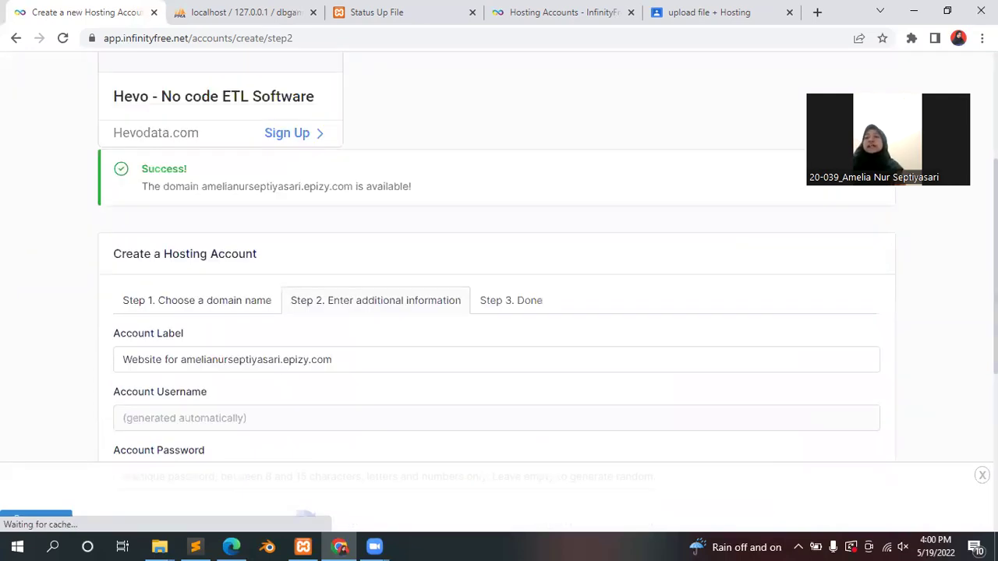
scroll(499, 296, down, 1)
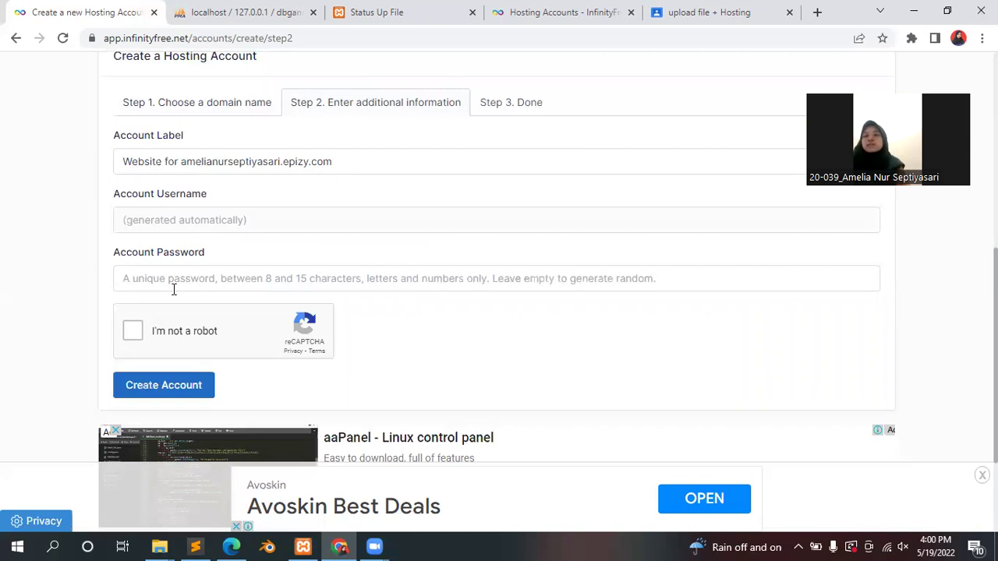
click(135, 341)
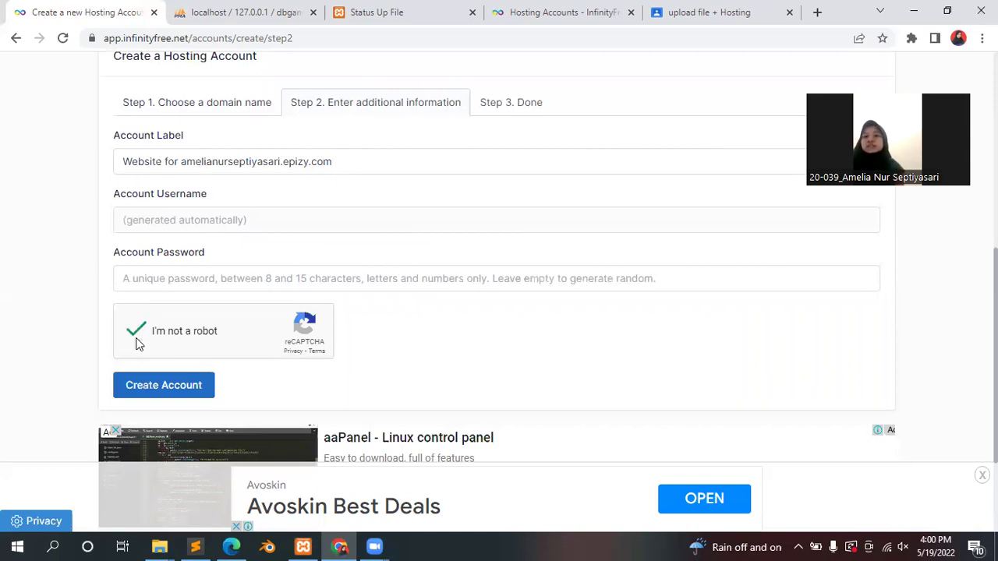
click(175, 396)
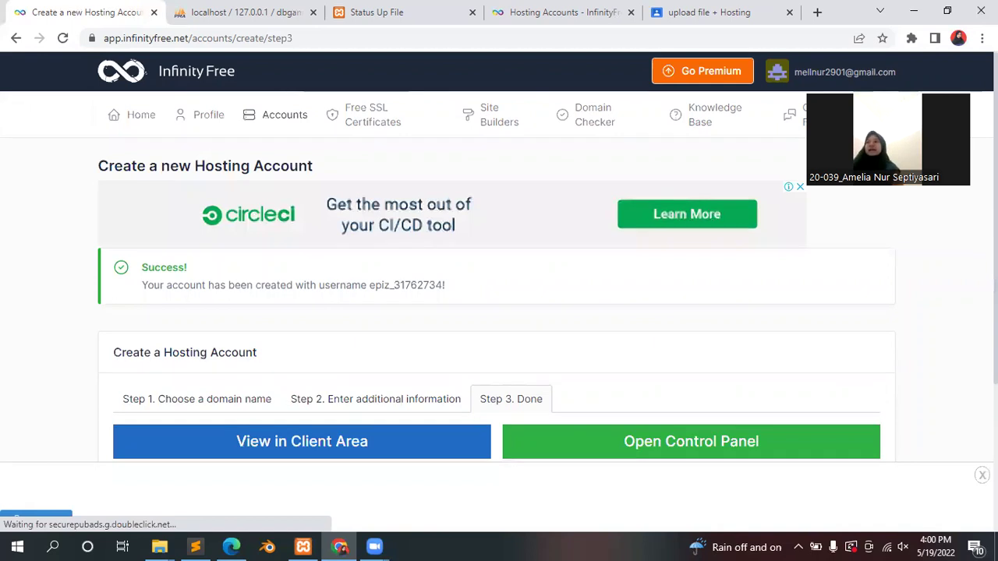
Step: Open the newly created hosting account's details page in the client area
scroll(499, 257, down, 1)
scroll(499, 258, down, 3)
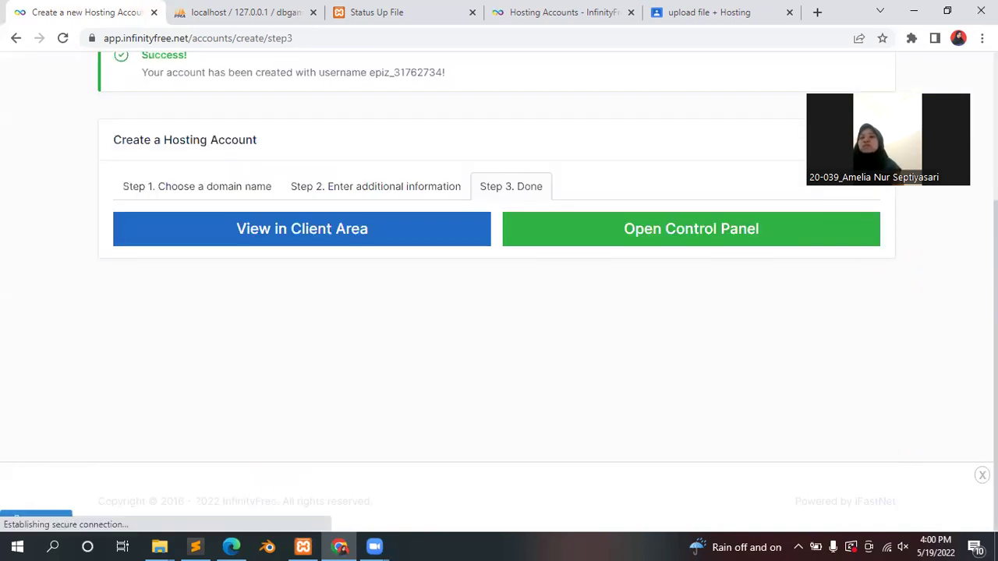
scroll(499, 257, up, 1)
scroll(499, 257, up, 3)
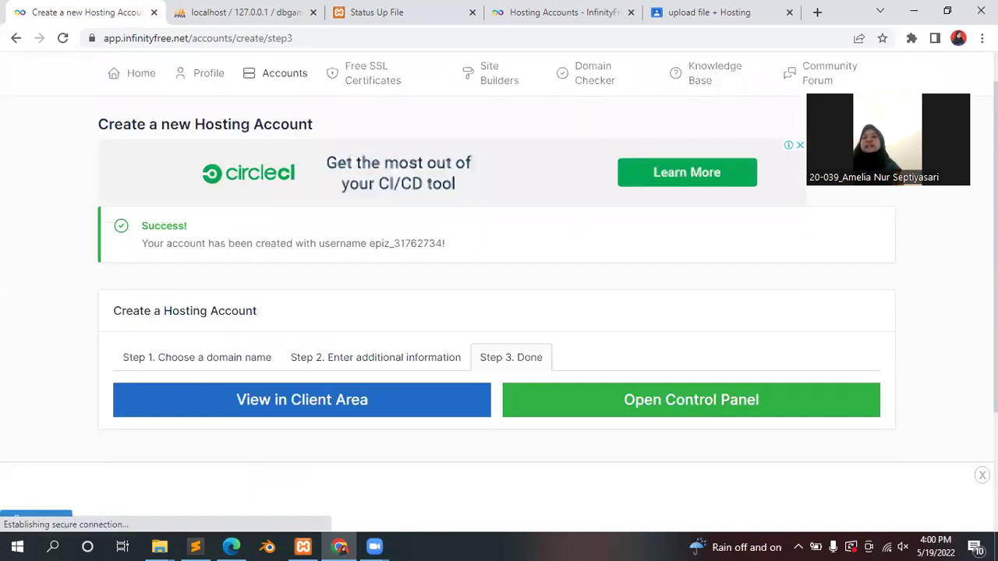
scroll(499, 257, down, 2)
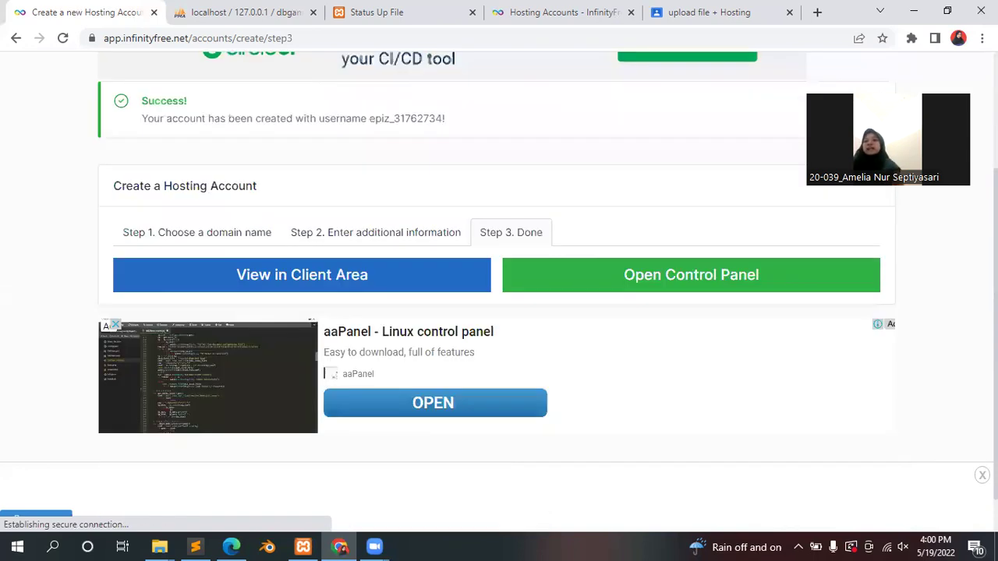
scroll(498, 257, up, 1)
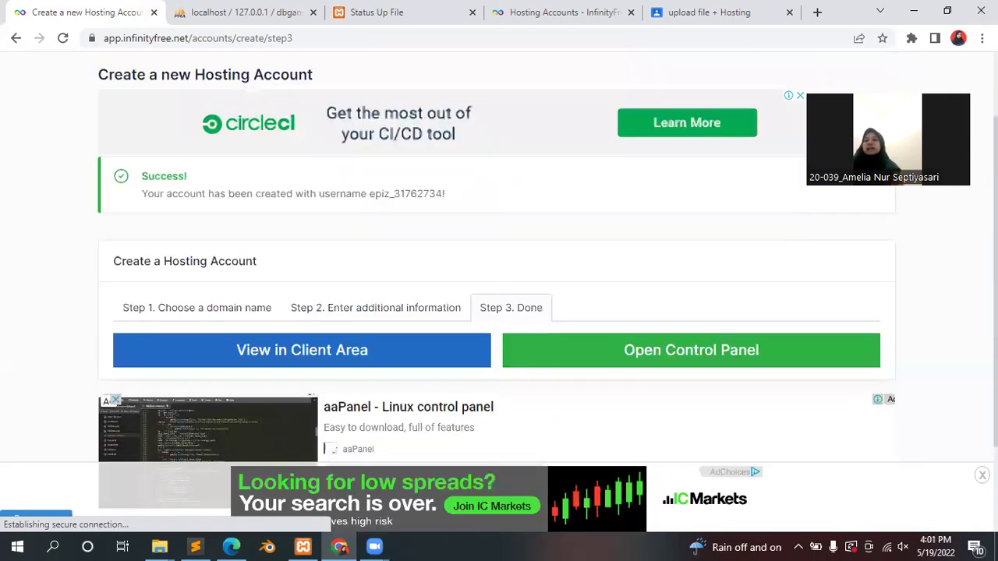
scroll(498, 257, up, 1)
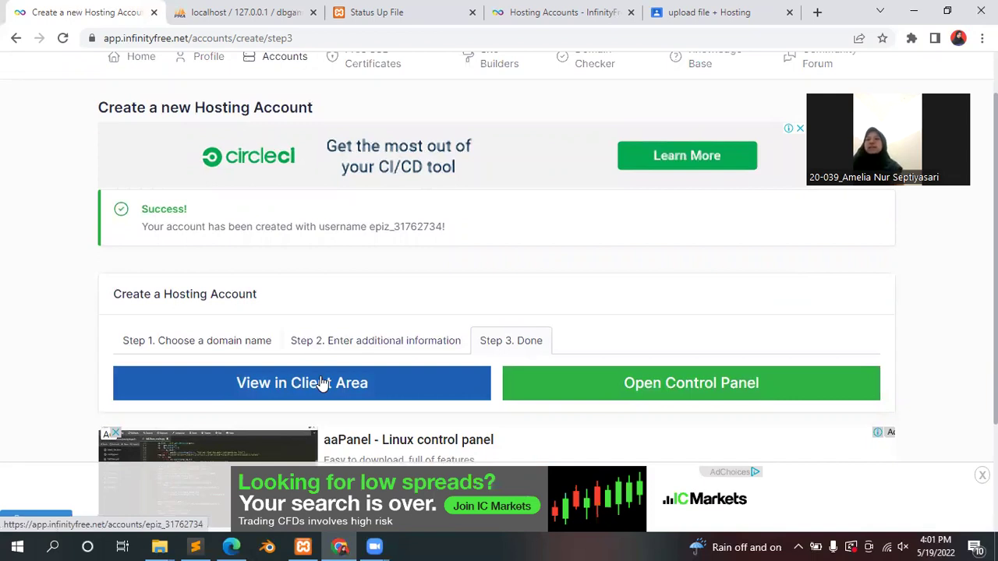
click(360, 390)
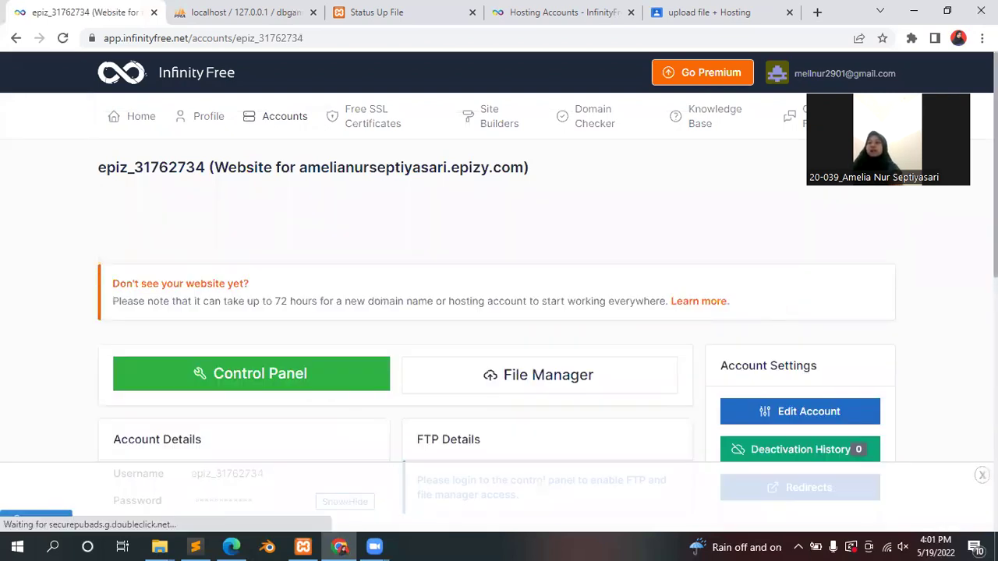
Step: Review the hosting account's Account Details and toggle the visibility of its account password
scroll(498, 312, down, 1)
scroll(499, 312, down, 1)
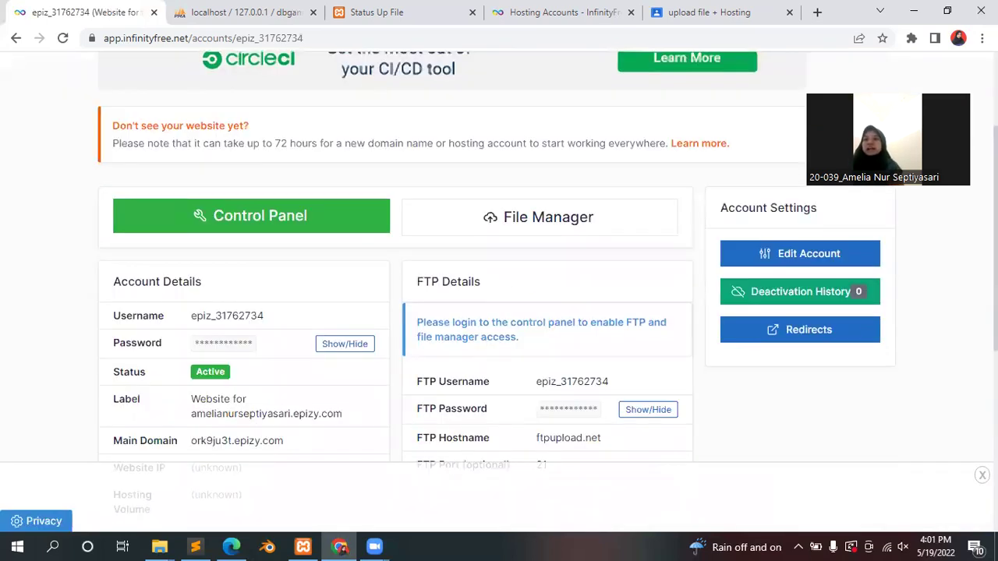
scroll(499, 312, down, 2)
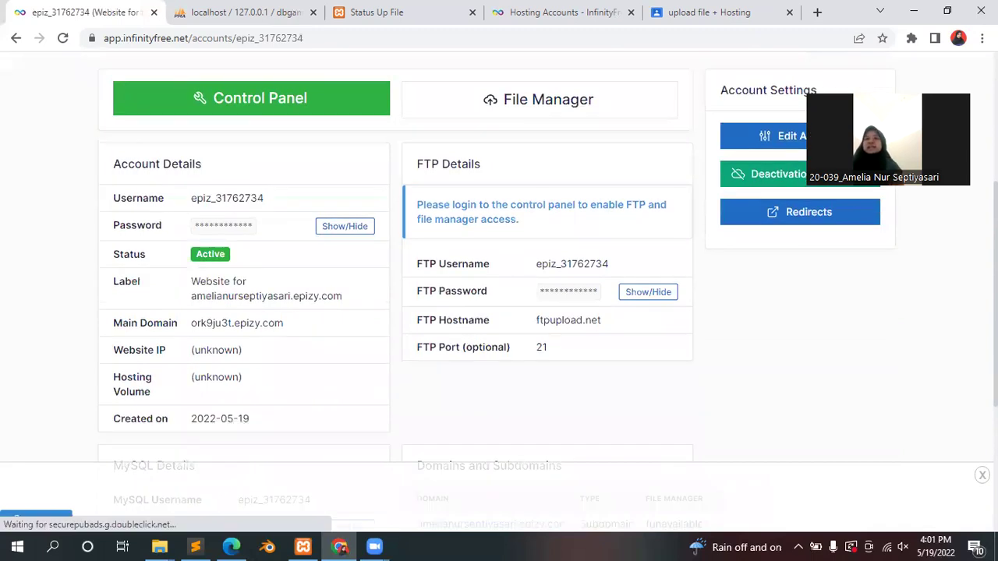
scroll(706, 358, down, 1)
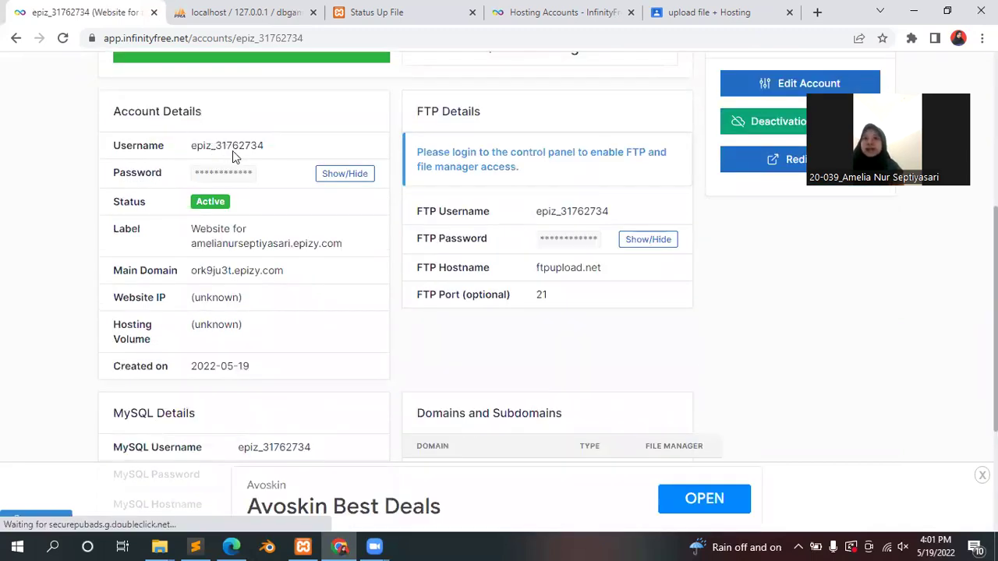
click(330, 176)
click(330, 176)
click(330, 176)
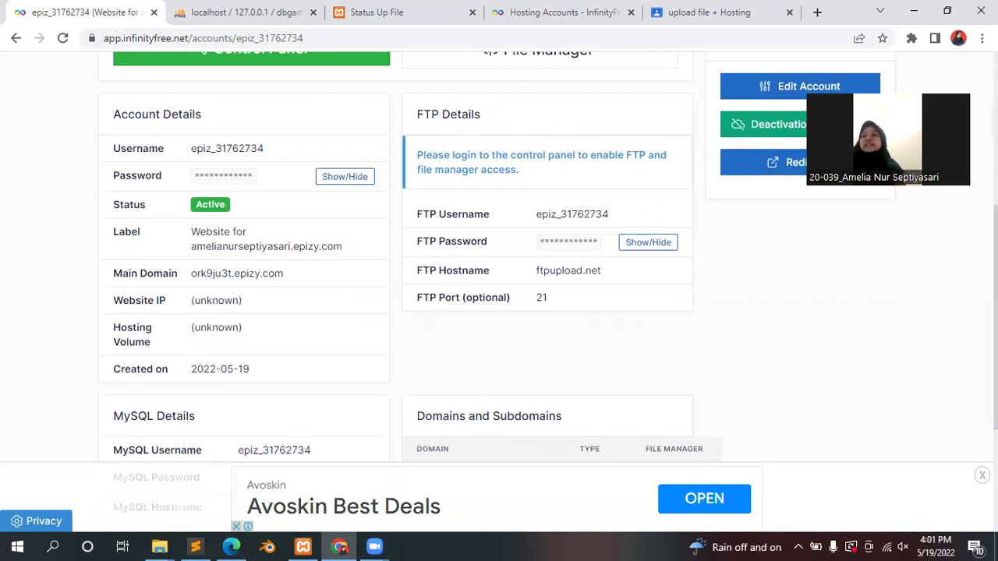
Step: Examine the FTP, MySQL, and Domains and Subdomains details of the hosting account
scroll(546, 281, down, 2)
scroll(546, 281, up, 2)
scroll(545, 288, up, 2)
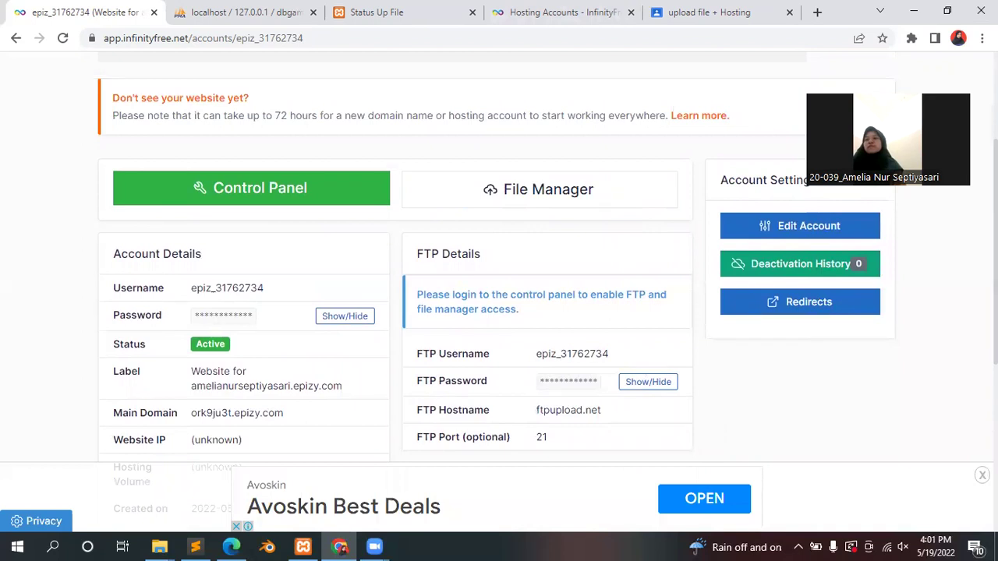
scroll(499, 296, down, 2)
scroll(499, 297, down, 1)
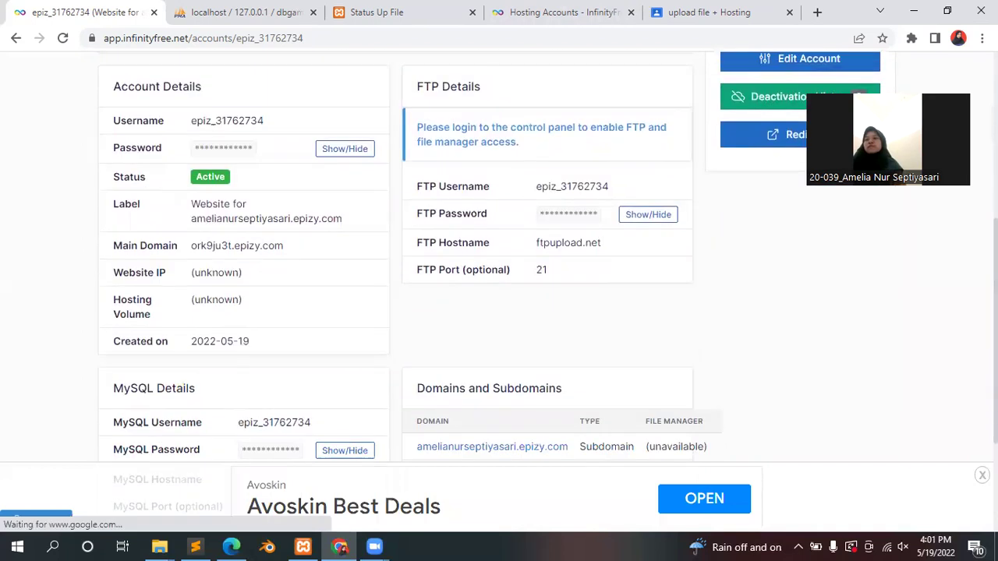
scroll(499, 297, down, 2)
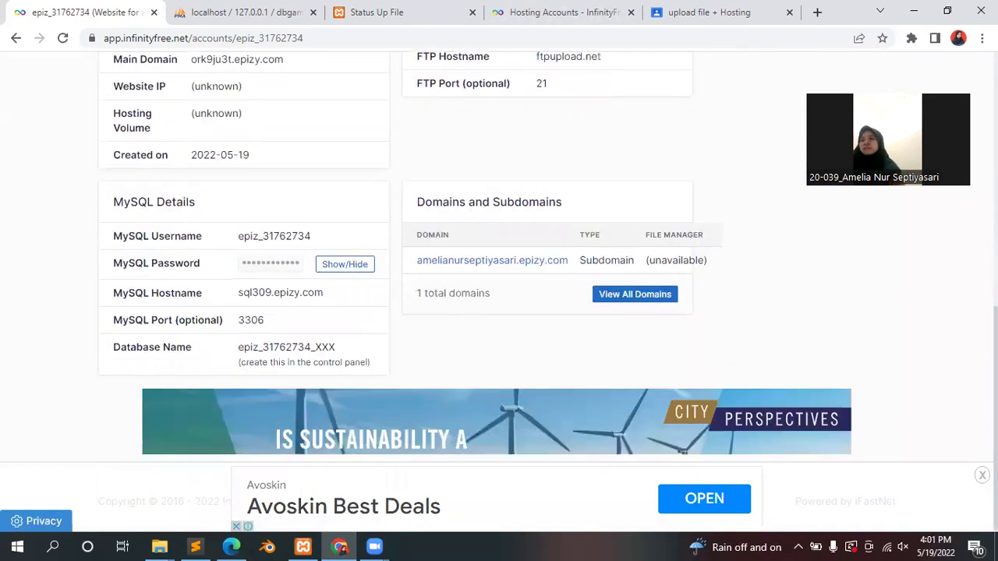
scroll(499, 296, up, 6)
scroll(634, 273, down, 1)
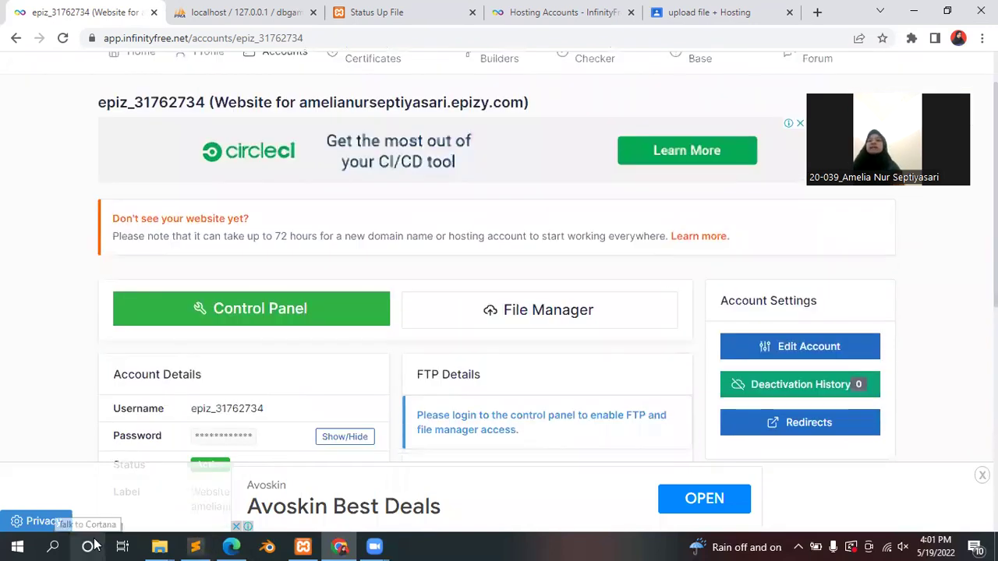
Step: Launch FileZilla and reposition its window so the hosting account page behind it stays partly visible
click(16, 546)
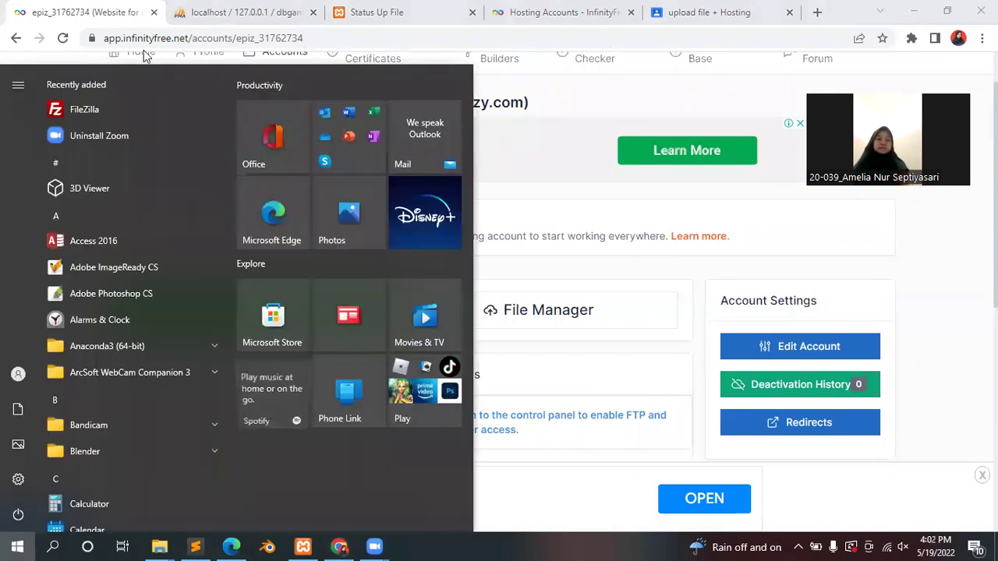
click(122, 115)
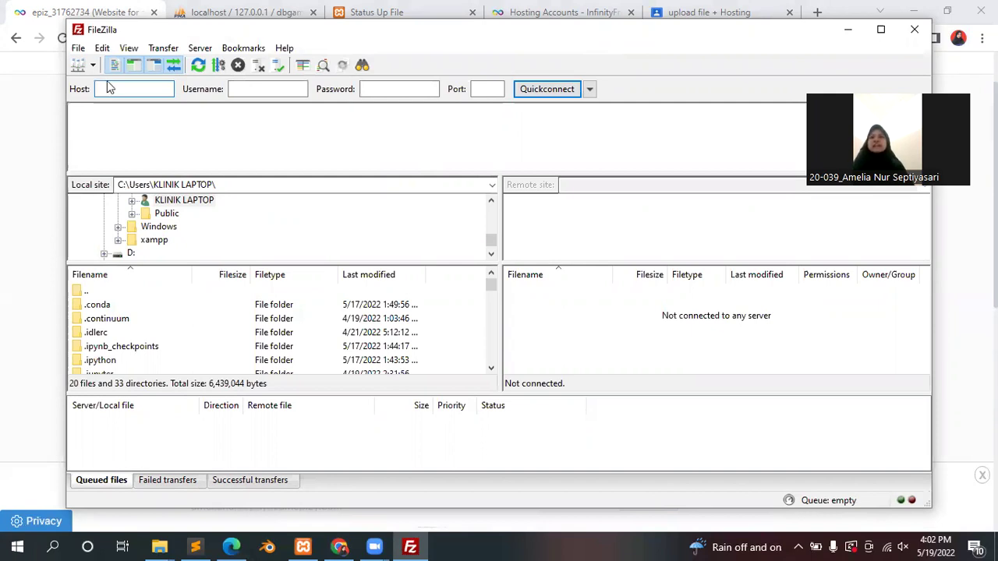
drag(567, 25, 515, 8)
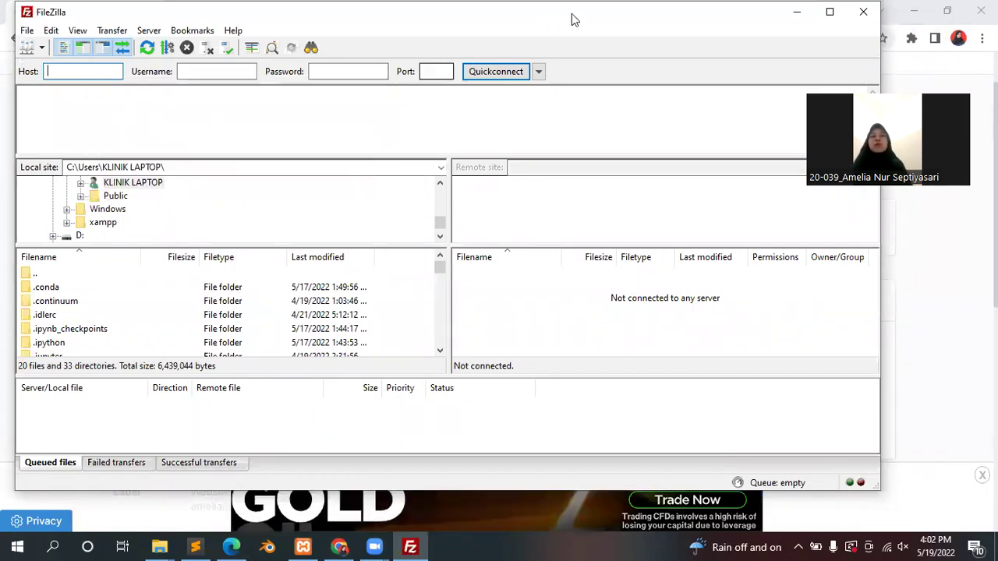
drag(571, 19, 725, 196)
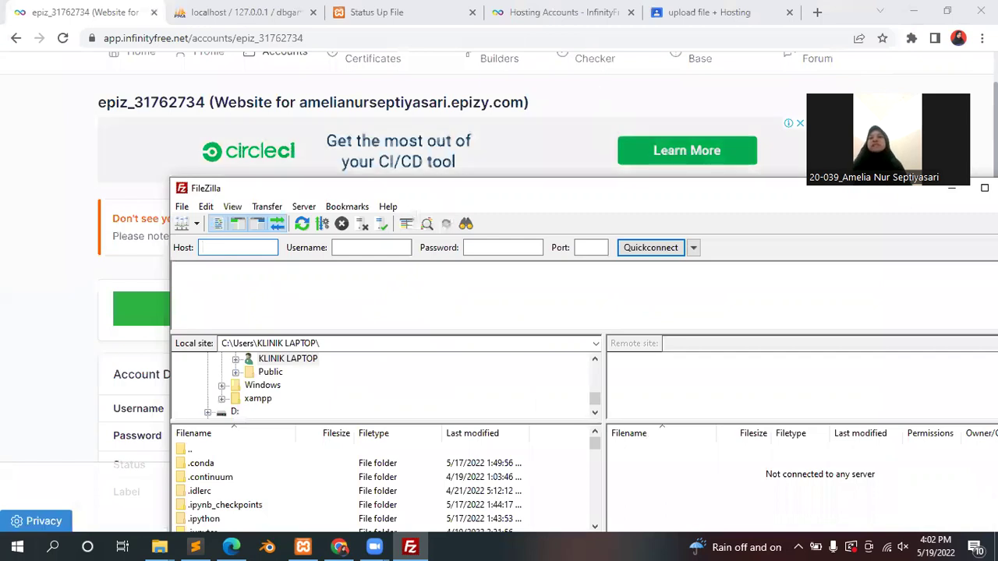
Step: Switch to Chrome and examine the FTP username, hostname and port, briefly revealing and hiding the FTP password
key(alt+Tab)
scroll(498, 296, down, 1)
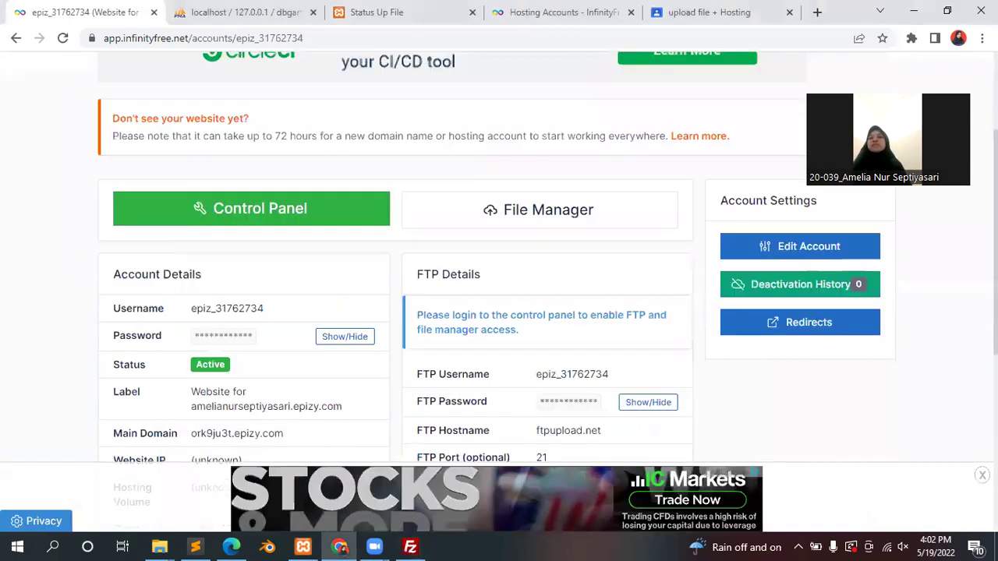
scroll(498, 296, down, 1)
scroll(499, 296, down, 2)
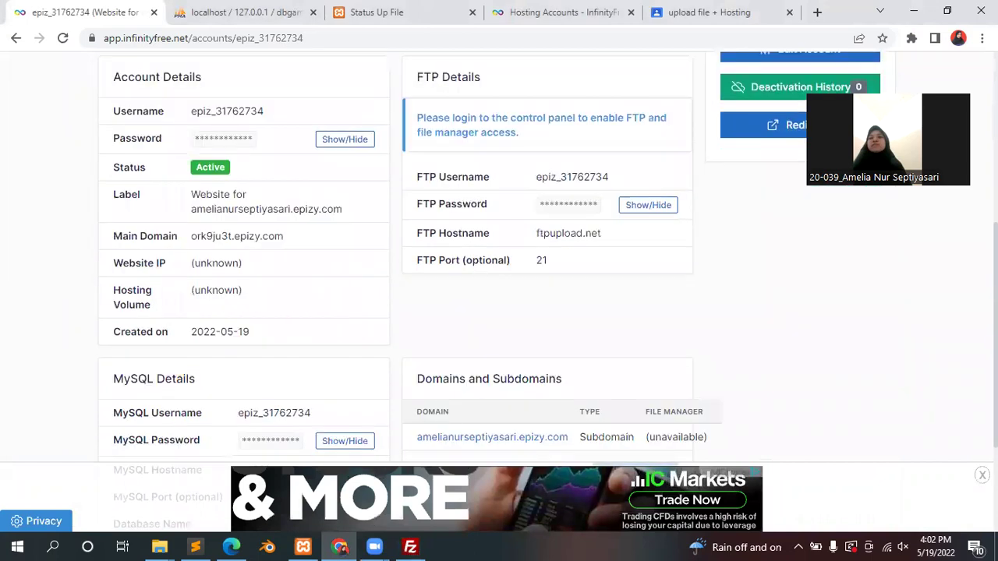
scroll(499, 296, down, 1)
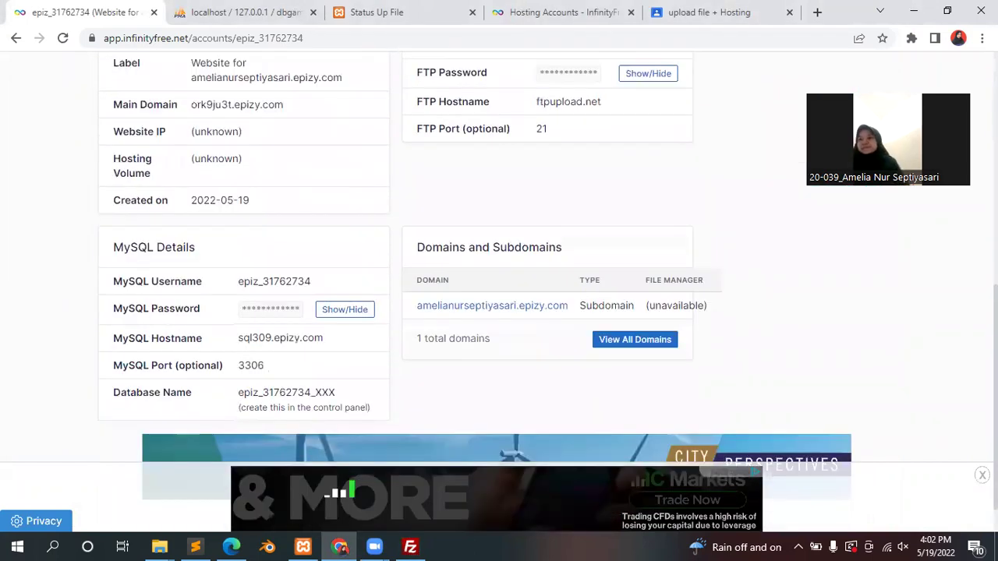
scroll(499, 296, up, 1)
scroll(499, 296, up, 1)
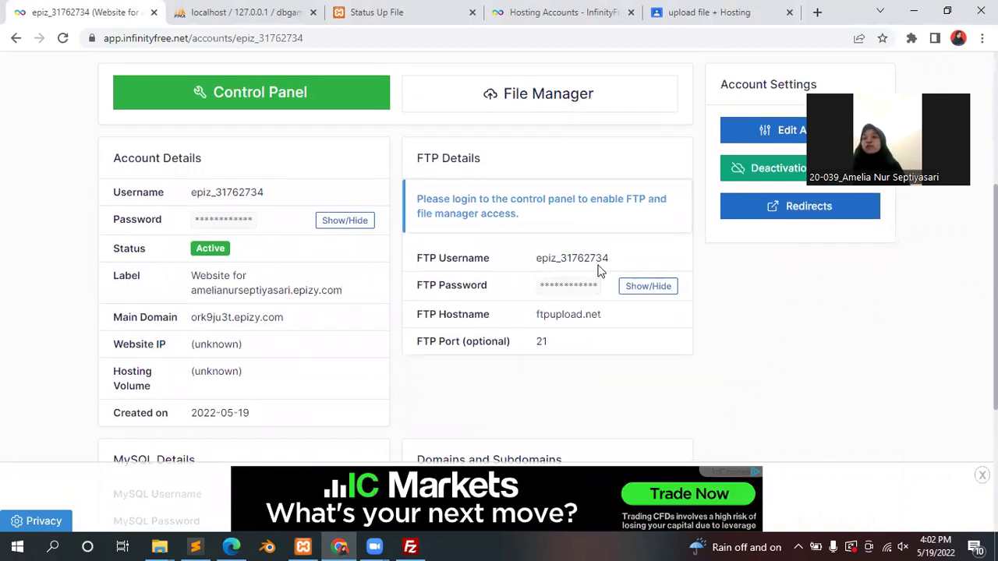
drag(611, 262, 537, 259)
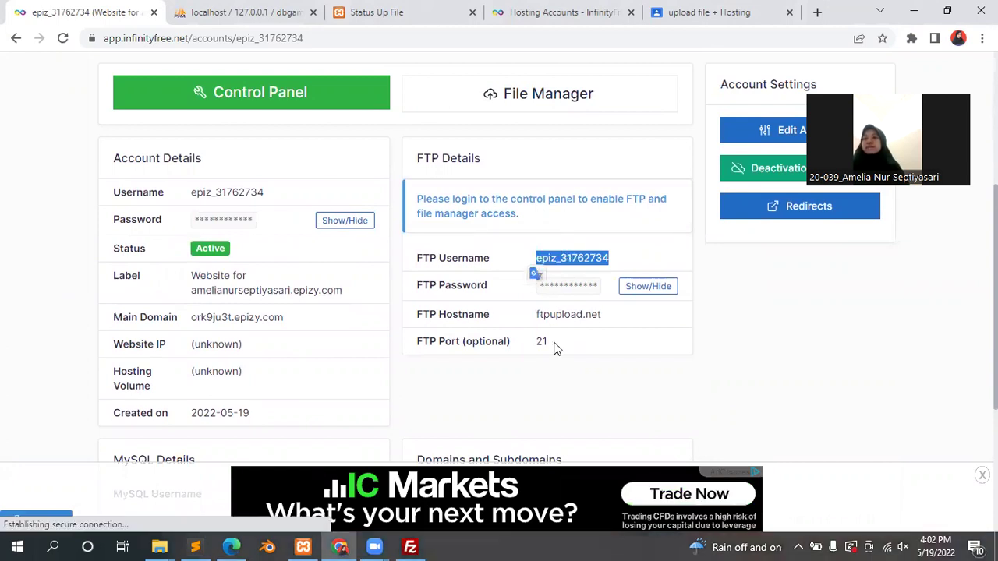
click(549, 344)
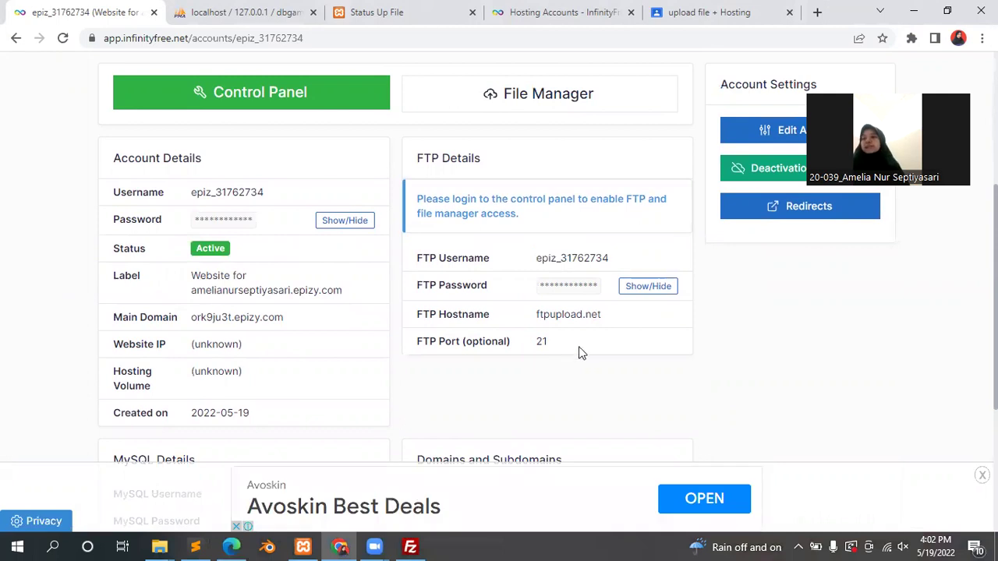
click(656, 290)
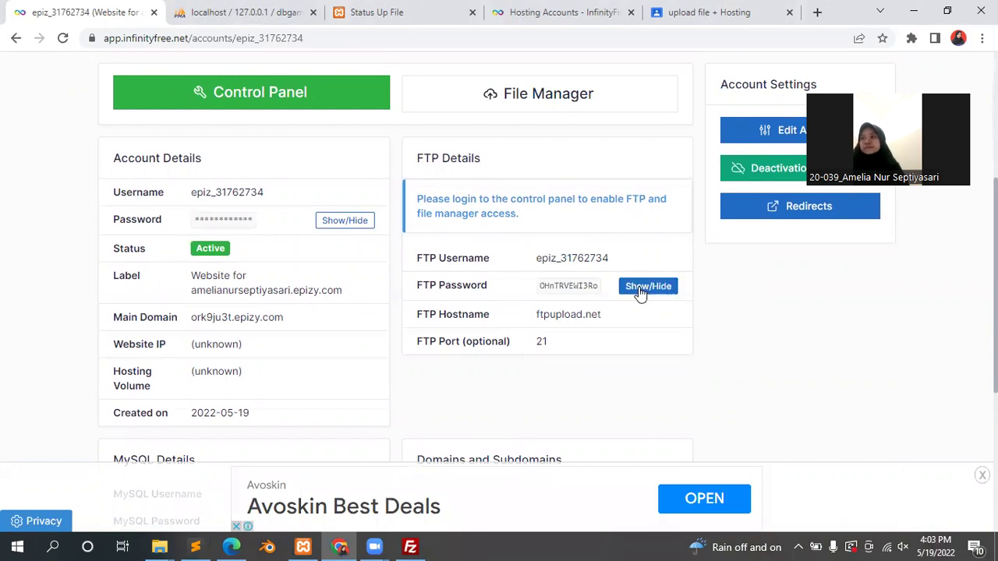
click(640, 294)
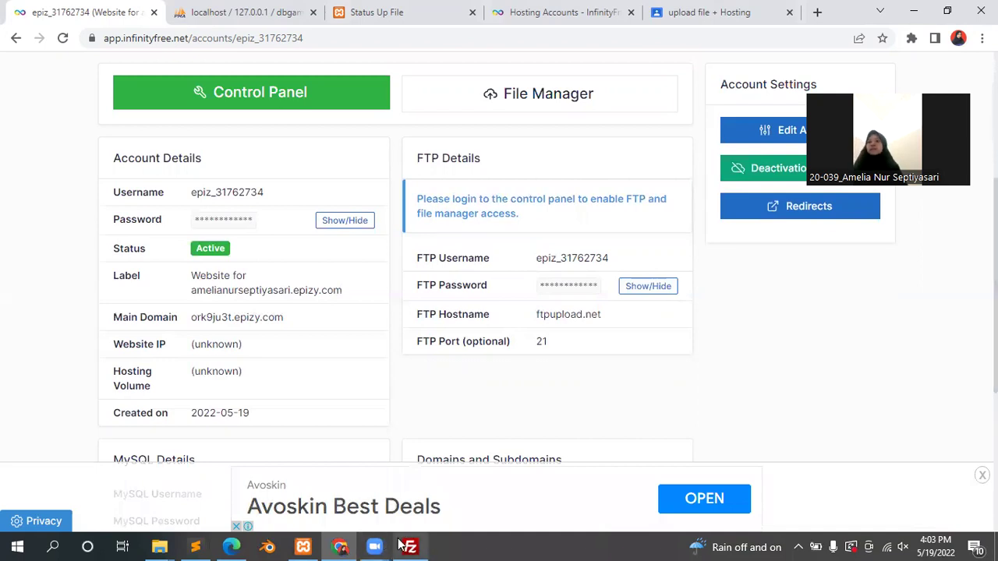
Step: Copy the FTP hostname ftpupload.net from the account page into the Host field in FileZilla
drag(538, 313, 602, 318)
key(ctrl+c)
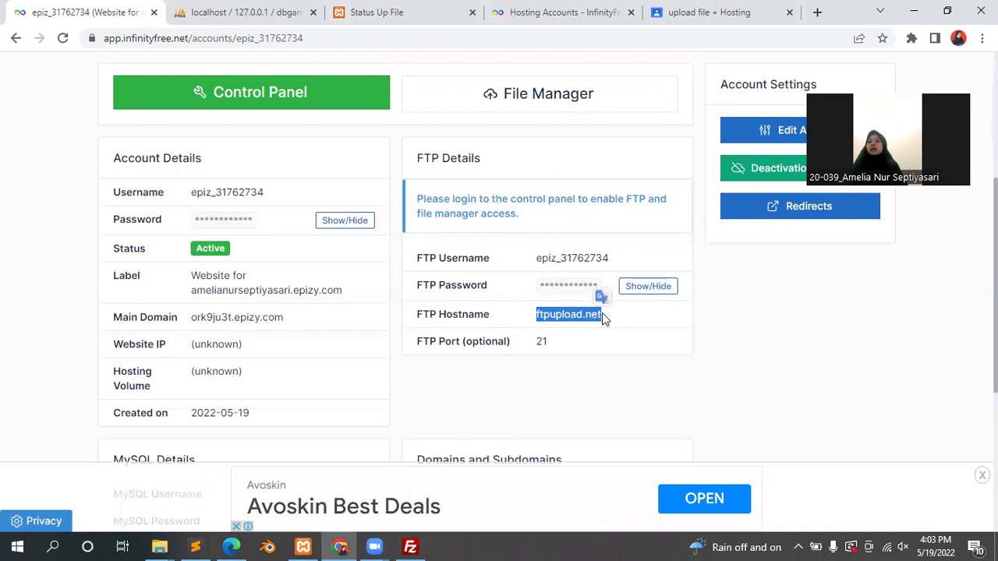
mouse_move(405, 546)
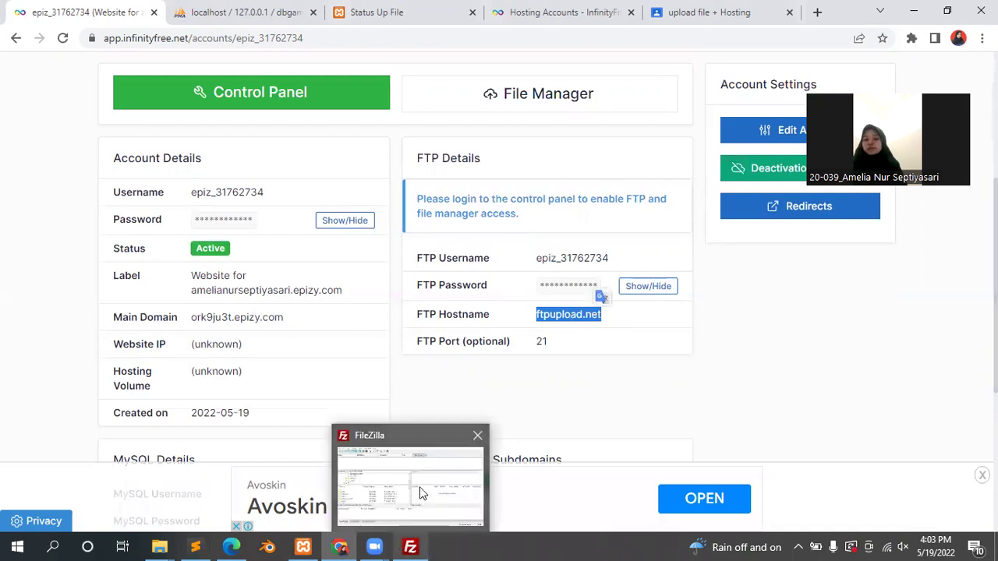
click(416, 503)
key(ctrl+v)
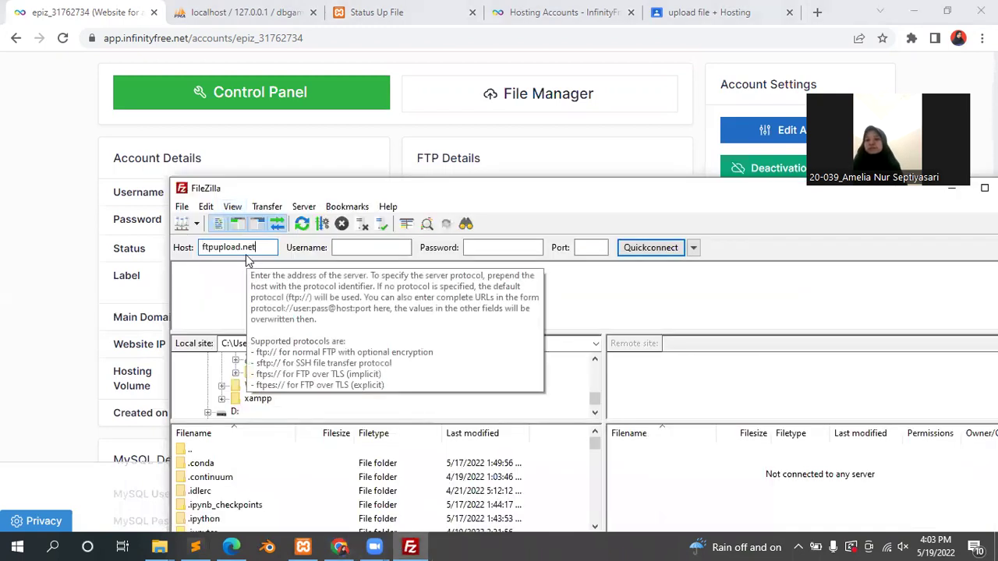
Step: Copy the FTP username from the account page in Chrome into the Username field in FileZilla
click(560, 176)
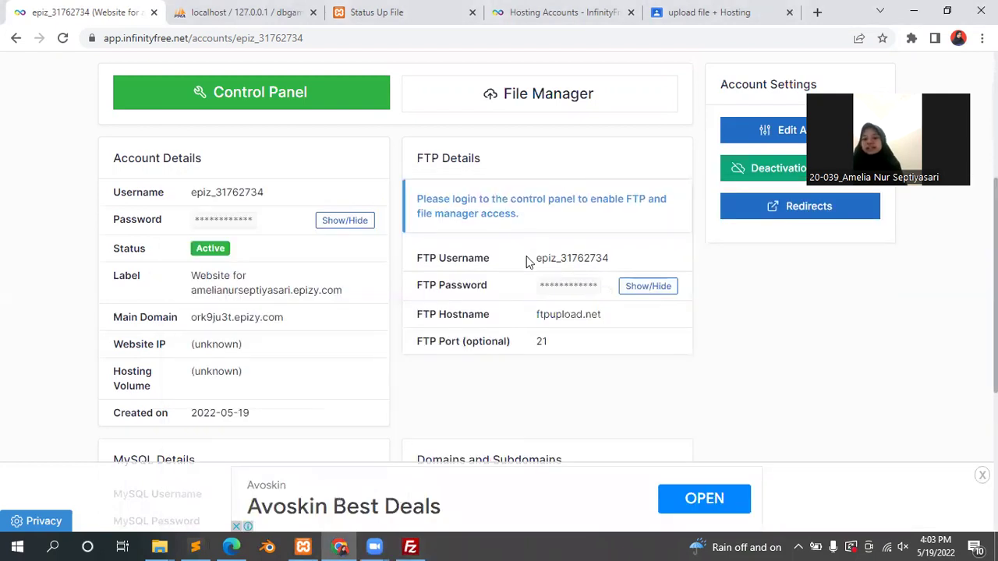
drag(536, 259, 612, 258)
key(ctrl+c)
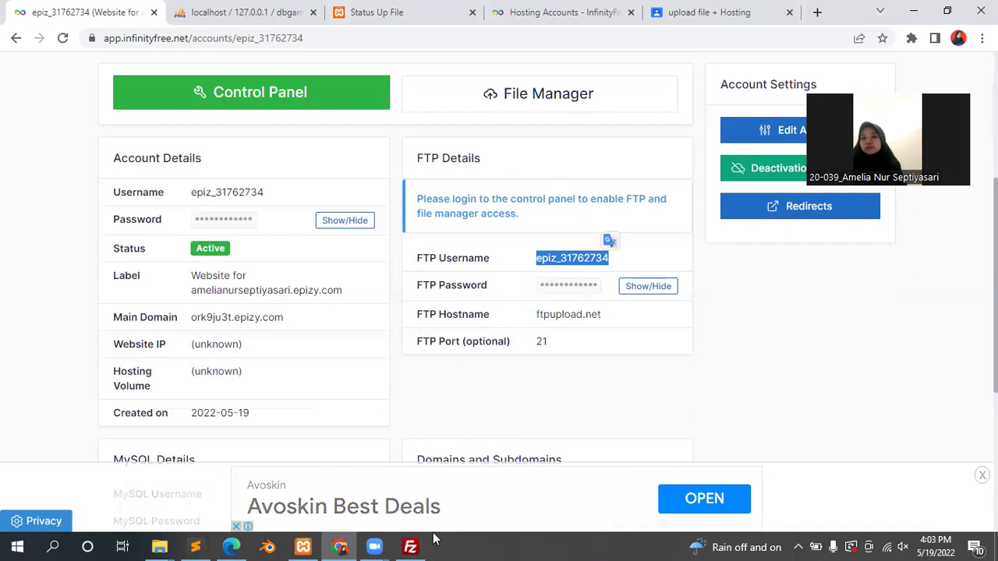
mouse_move(413, 545)
click(445, 470)
click(383, 248)
key(ctrl+v)
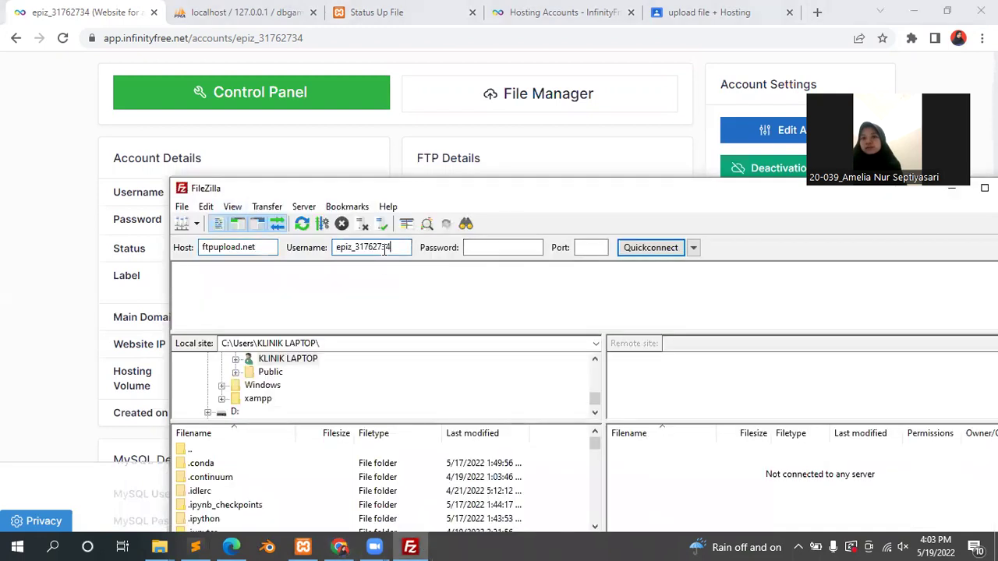
Step: Reveal the FTP password on the account page in Chrome and copy it into the Password field in FileZilla
click(566, 167)
click(657, 289)
drag(539, 286, 598, 286)
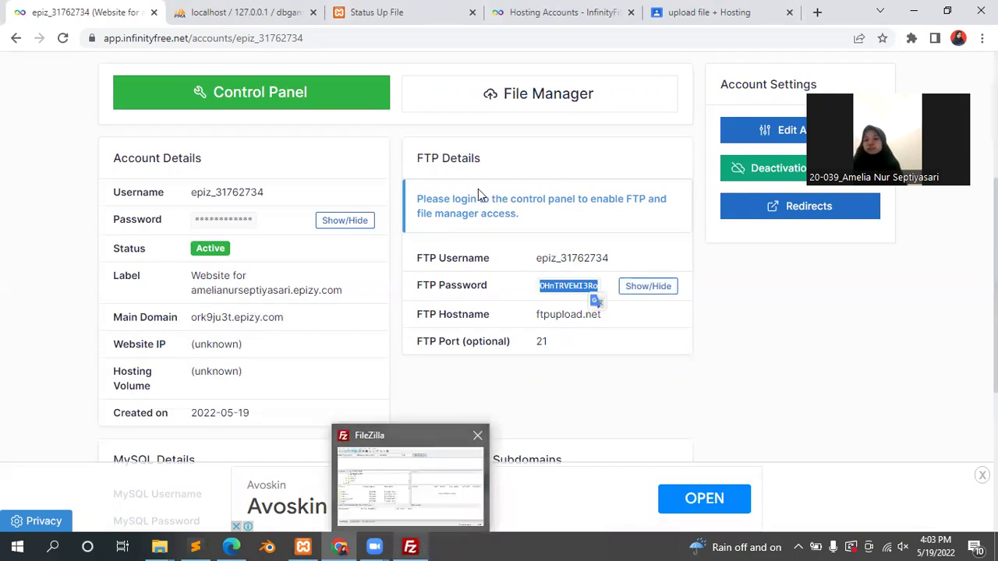
click(457, 466)
key(ctrl+v)
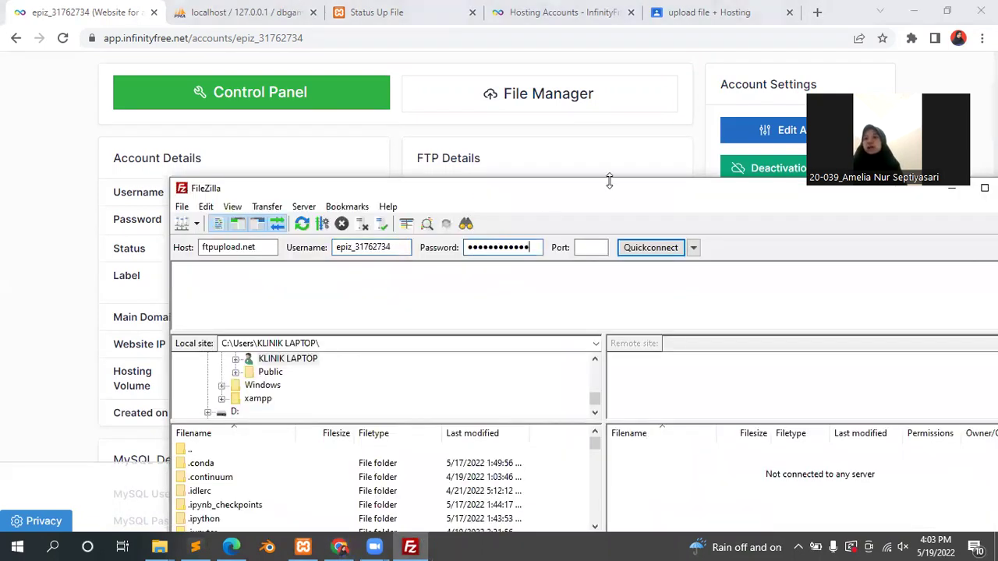
Step: Copy the FTP port 21 from the account page in Chrome into the Port field in FileZilla
click(610, 176)
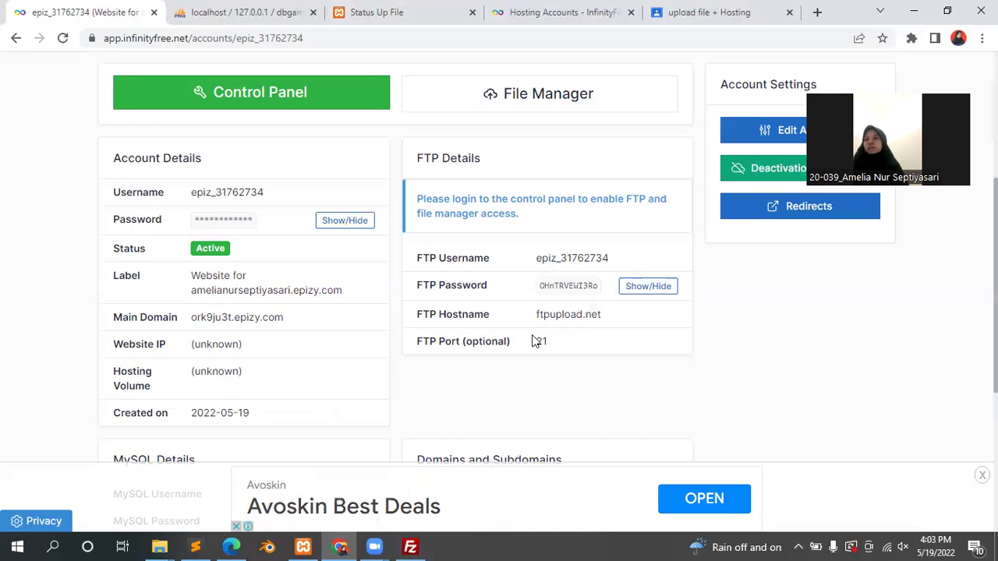
drag(554, 348, 533, 346)
key(ctrl+c)
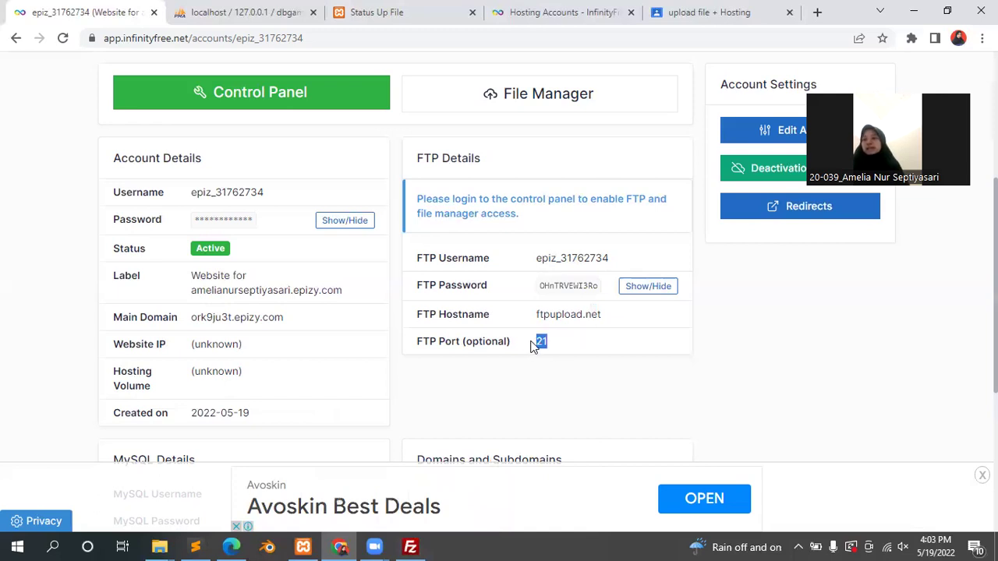
click(409, 546)
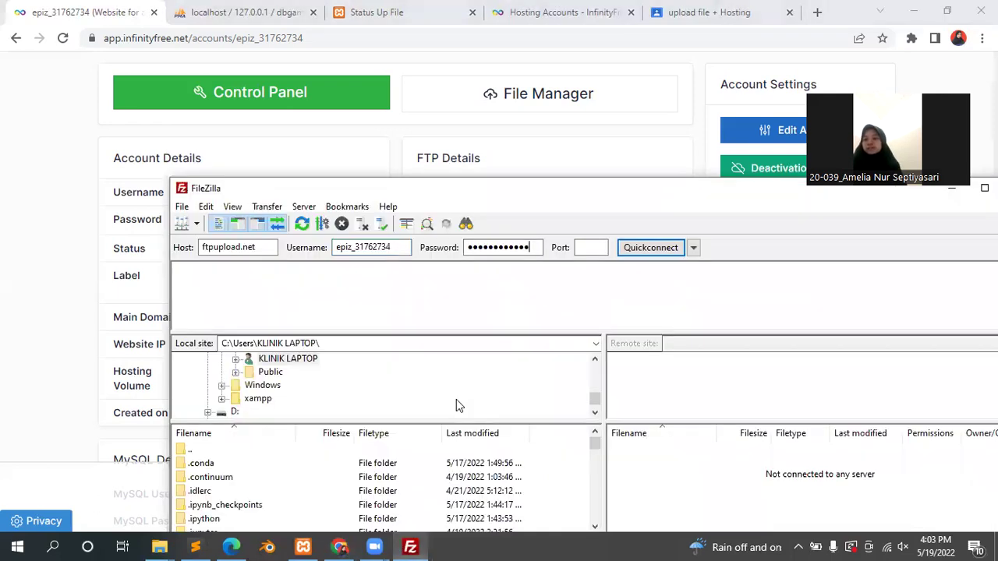
click(582, 247)
key(ctrl+v)
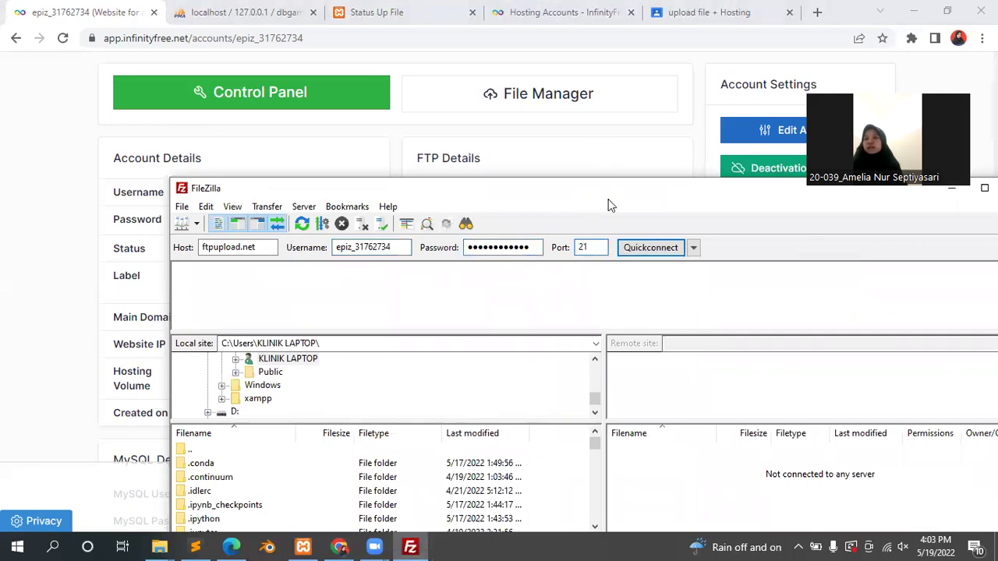
Step: Try to connect to ftpupload.net with the entered login details, accepting the insecure plain FTP connection
click(649, 248)
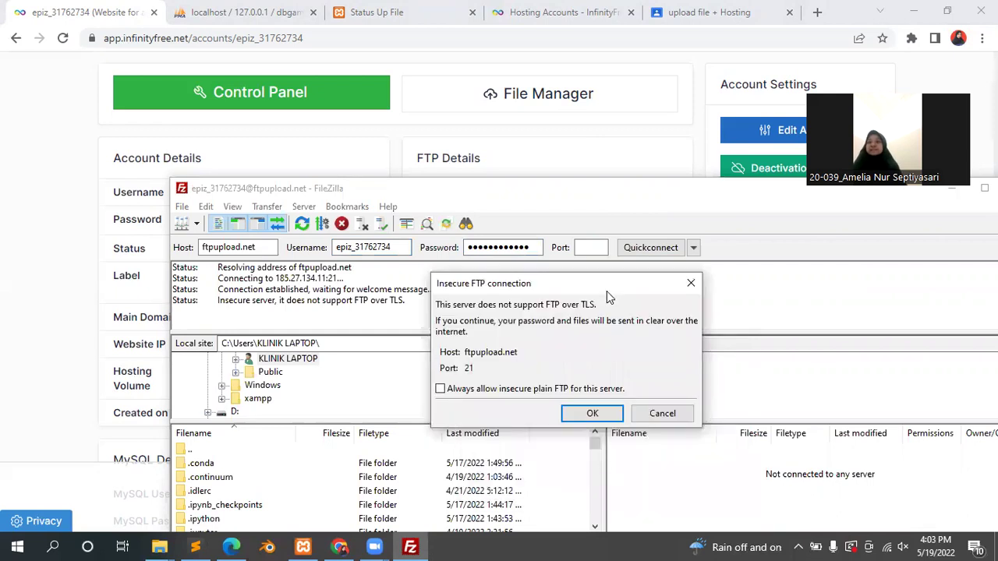
click(593, 414)
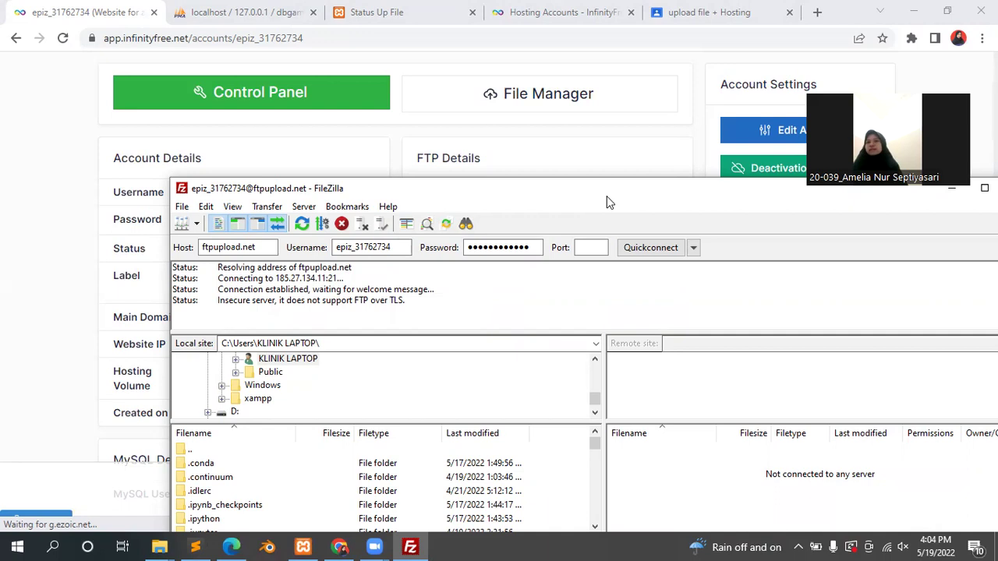
drag(609, 202, 657, 330)
Step: Switch to Chrome, open the hosting account's Control Panel and answer its email permission request
click(746, 281)
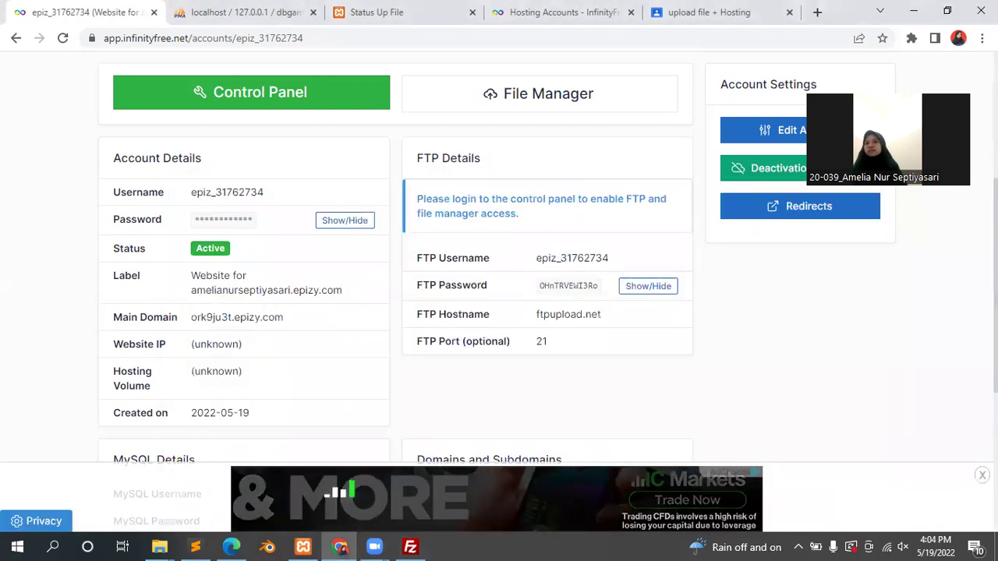
scroll(499, 273, up, 3)
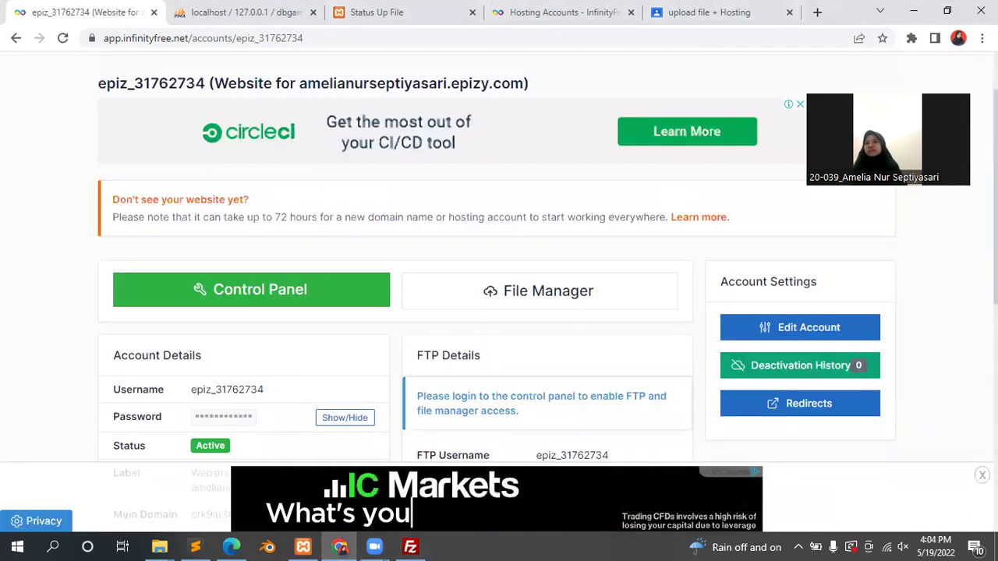
scroll(499, 281, up, 1)
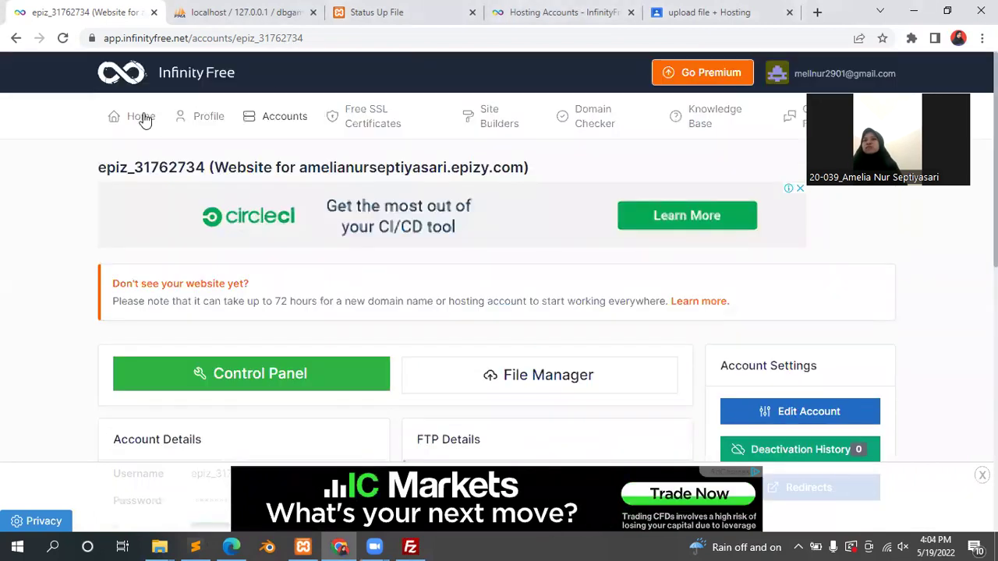
click(310, 376)
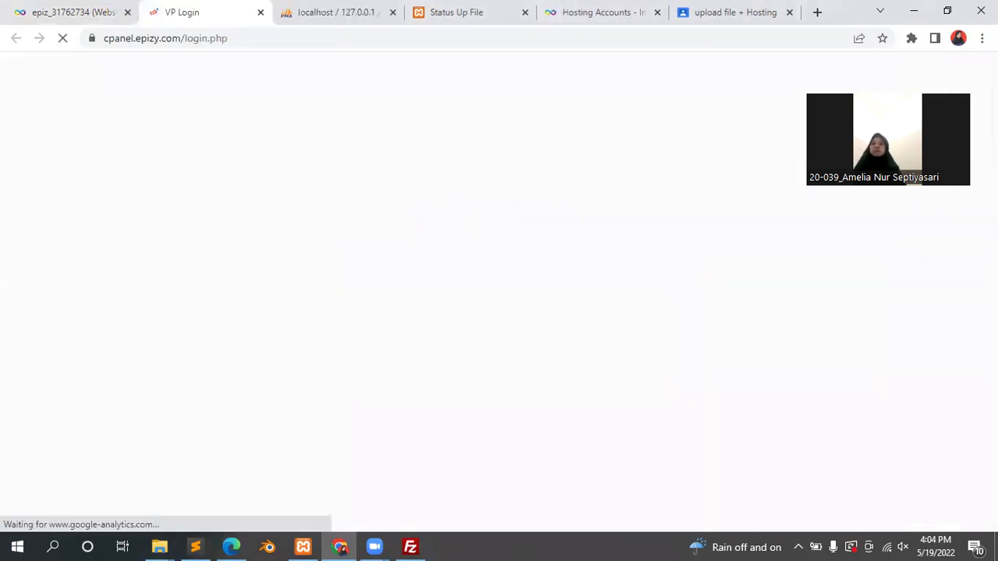
scroll(499, 312, down, 2)
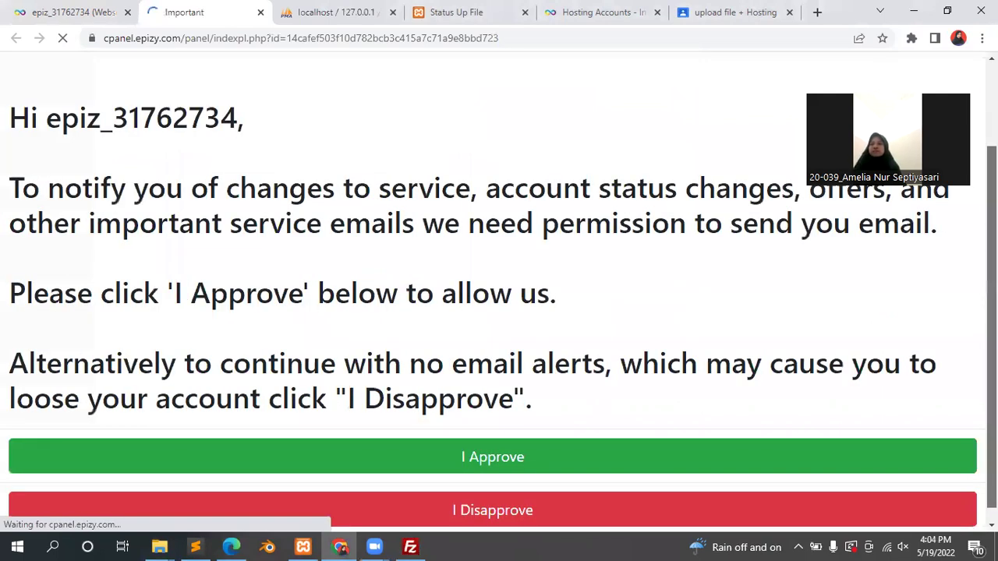
scroll(561, 416, down, 1)
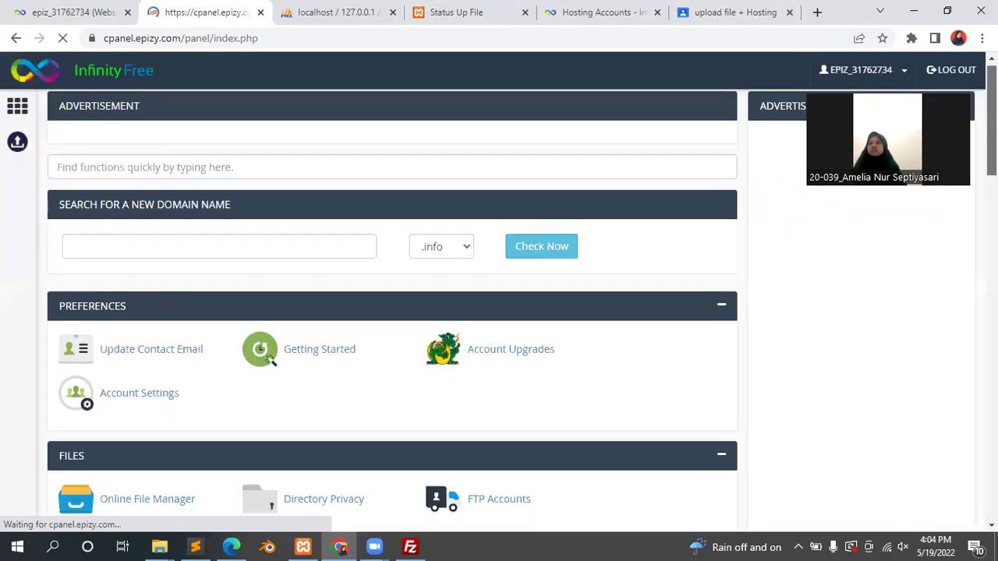
Step: Open FTP Accounts from the control panel's Files section and examine the FTP settings
scroll(390, 312, down, 4)
scroll(389, 312, down, 1)
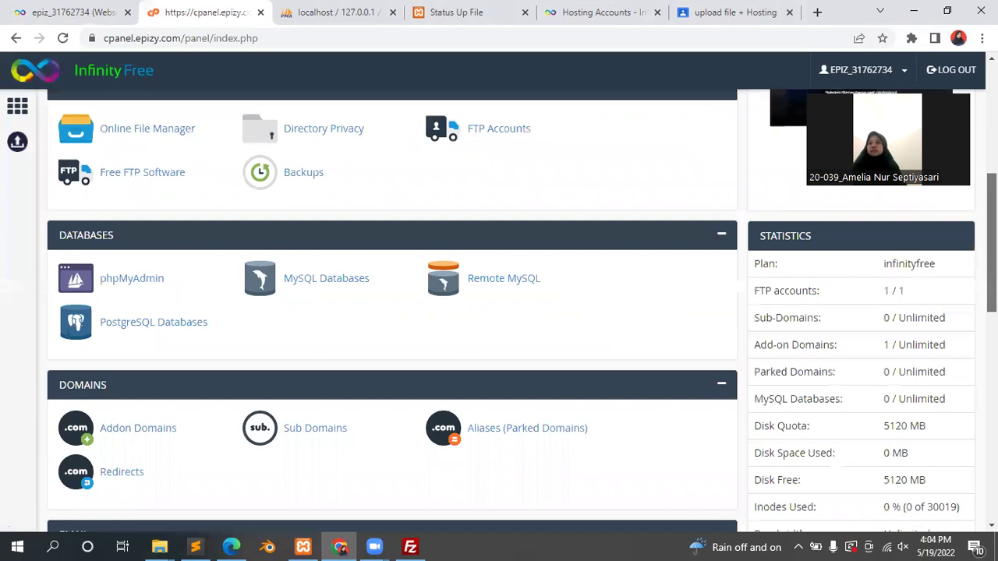
scroll(475, 167, up, 1)
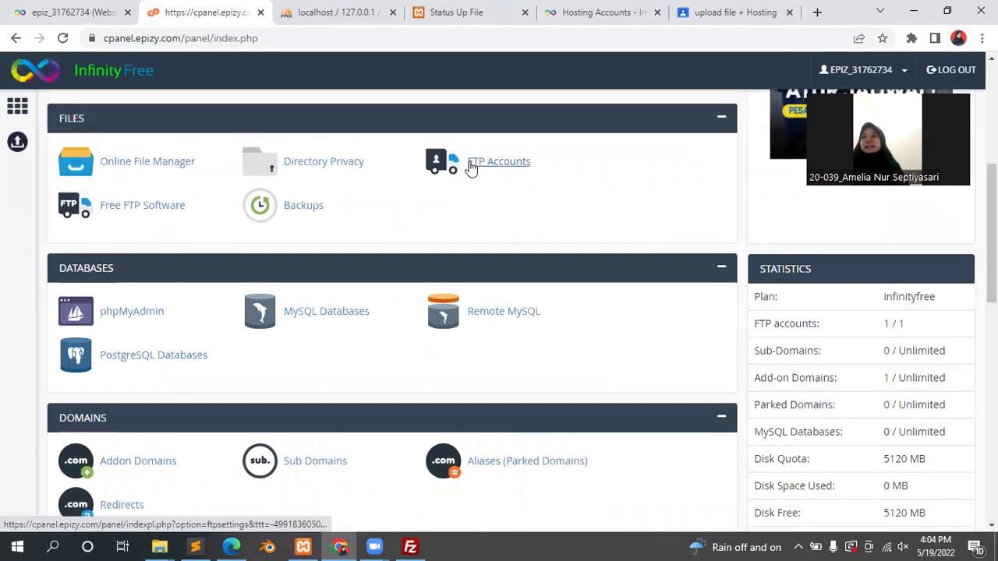
click(471, 165)
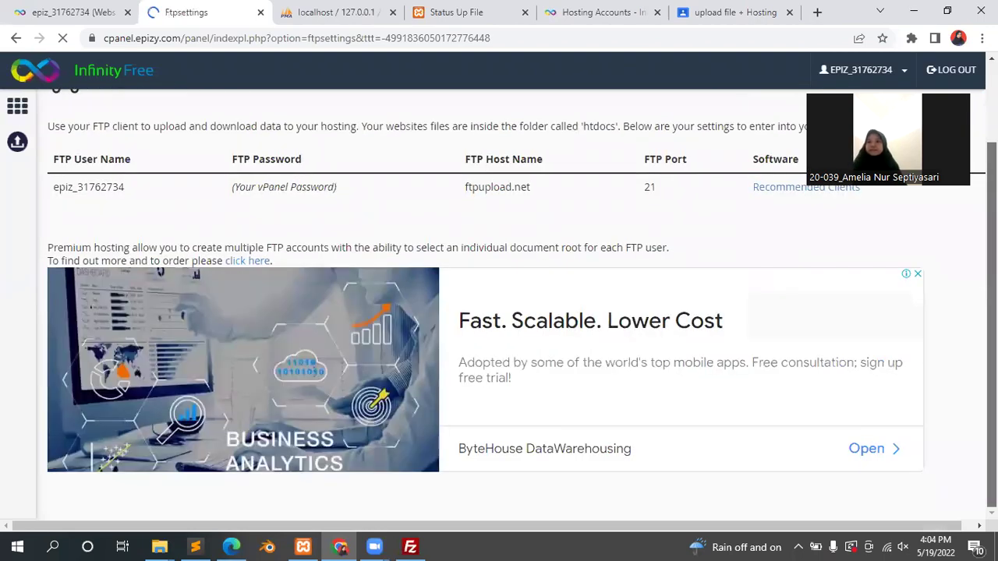
scroll(499, 304, up, 1)
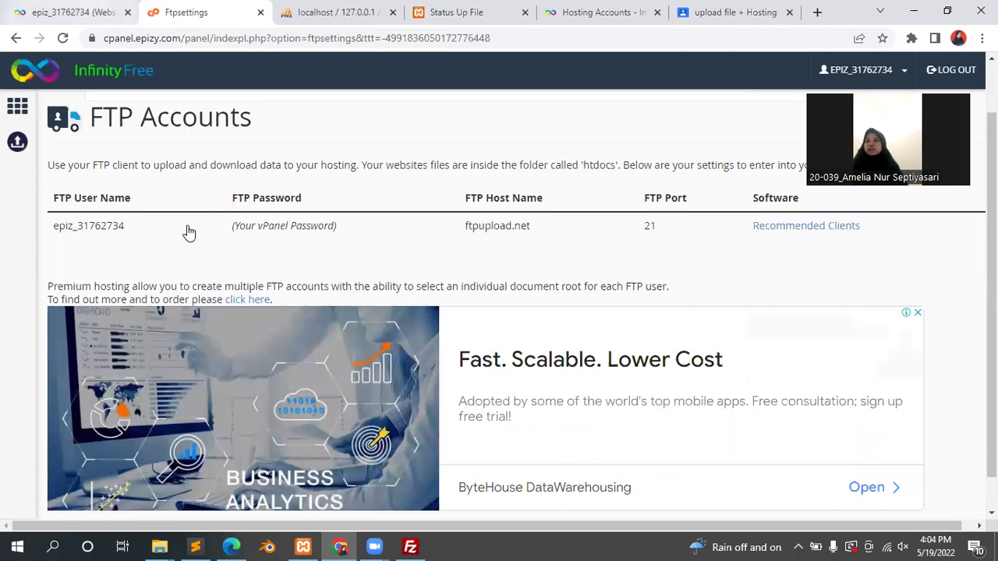
Step: Return to the hosting account page and reveal the account password in Account Details
key(ctrl+shift+Tab)
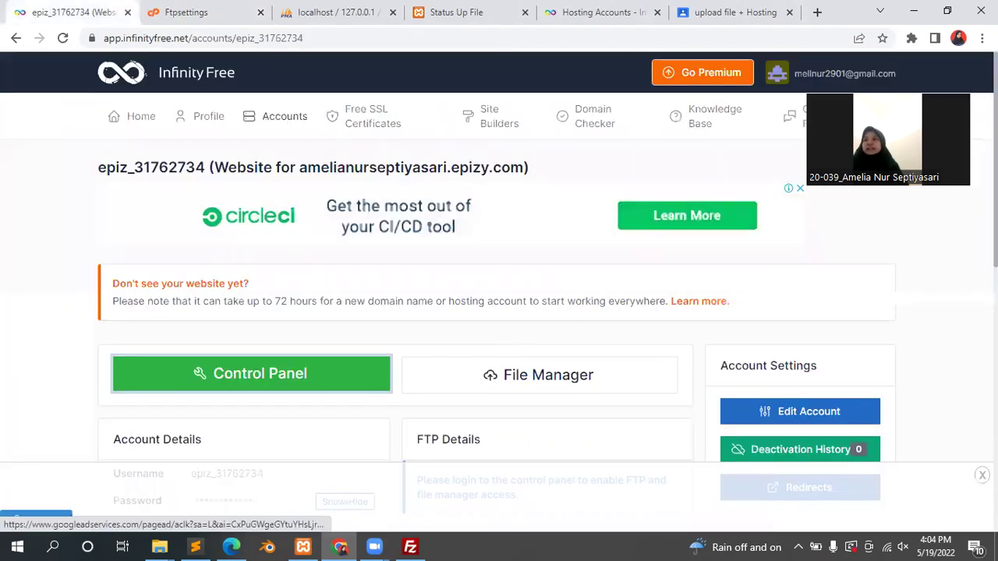
scroll(323, 411, down, 2)
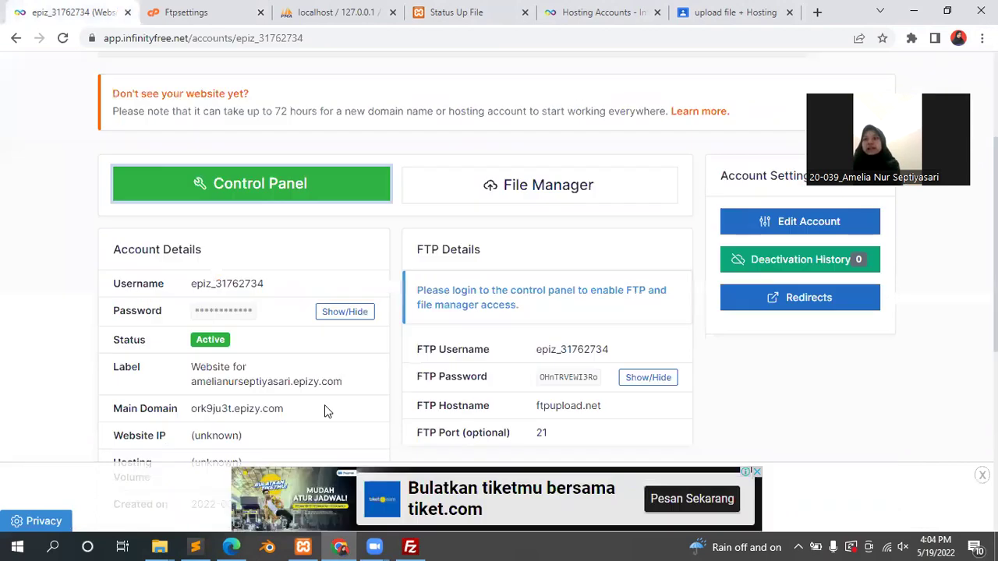
click(348, 314)
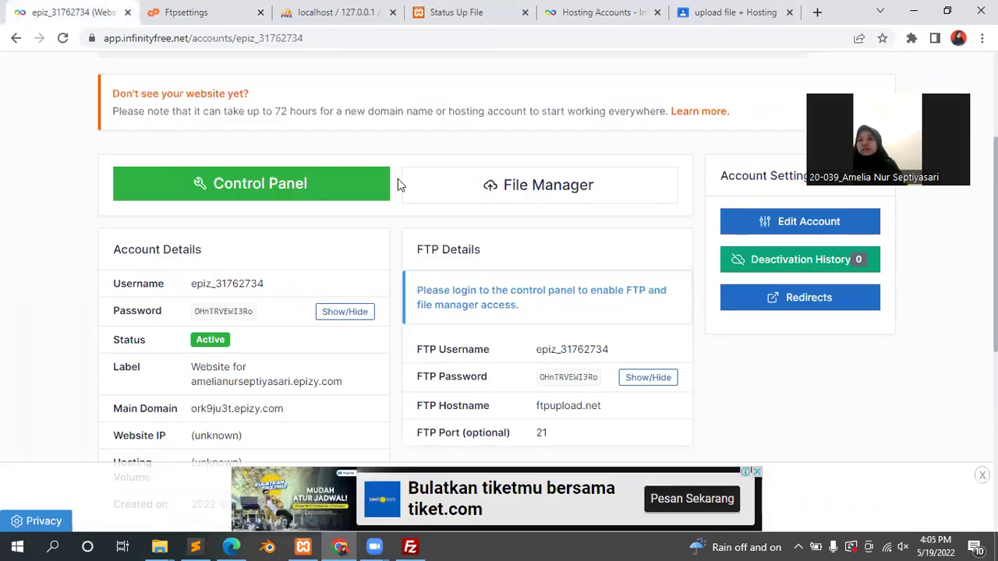
Step: Go back to the FTP Accounts page and bring up FileZilla to check its login details and connection log against it
click(608, 10)
click(302, 6)
click(179, 9)
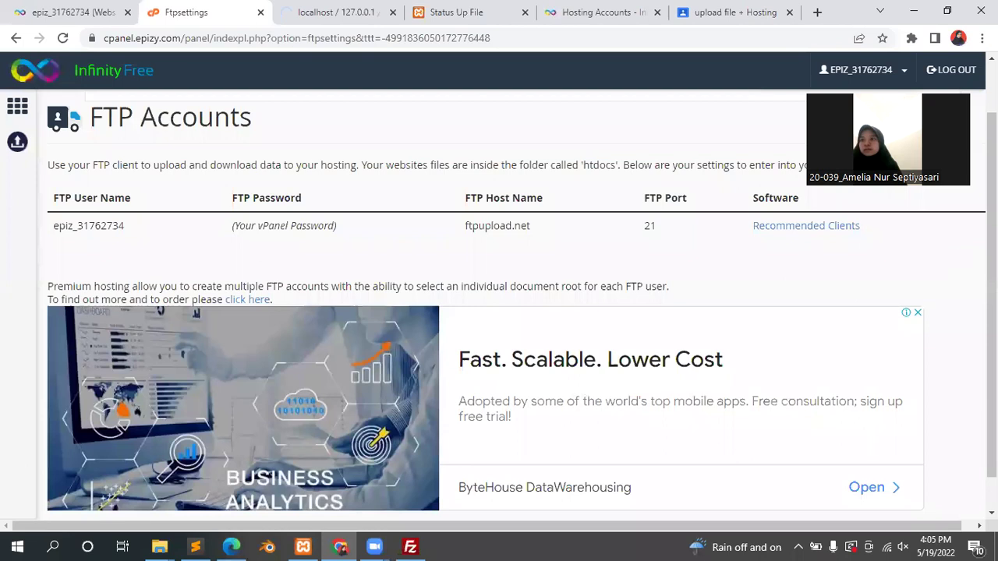
scroll(495, 517, down, 1)
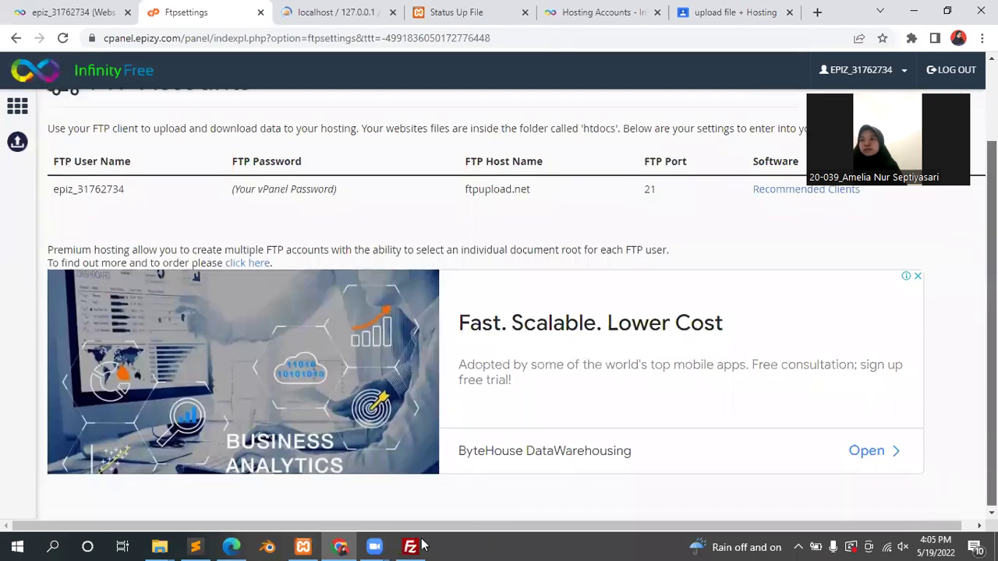
mouse_move(412, 547)
click(417, 421)
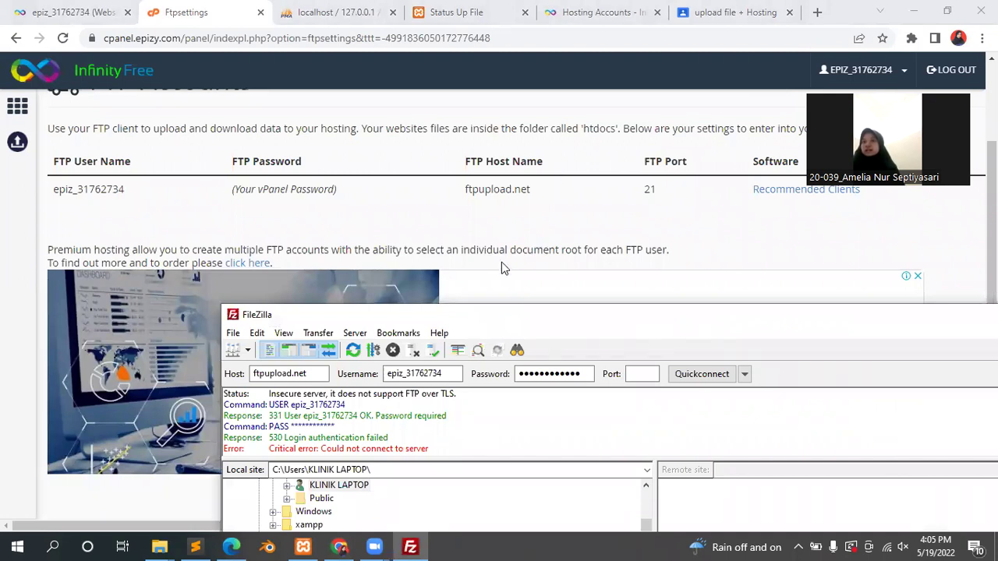
Step: Switch to Chrome, go back to the control panel's main page and open the Online File Manager
click(501, 262)
click(16, 39)
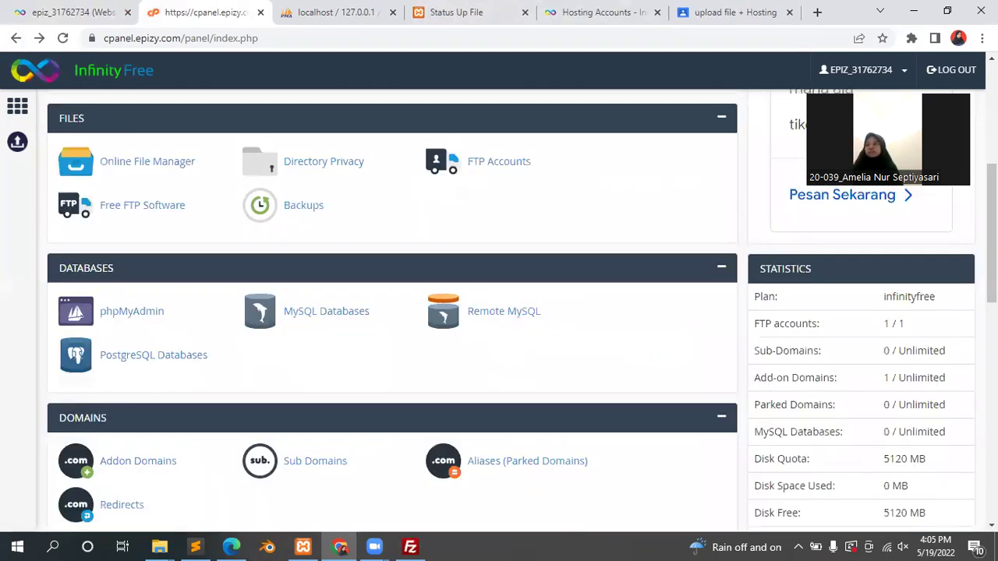
scroll(390, 312, down, 5)
scroll(390, 312, up, 1)
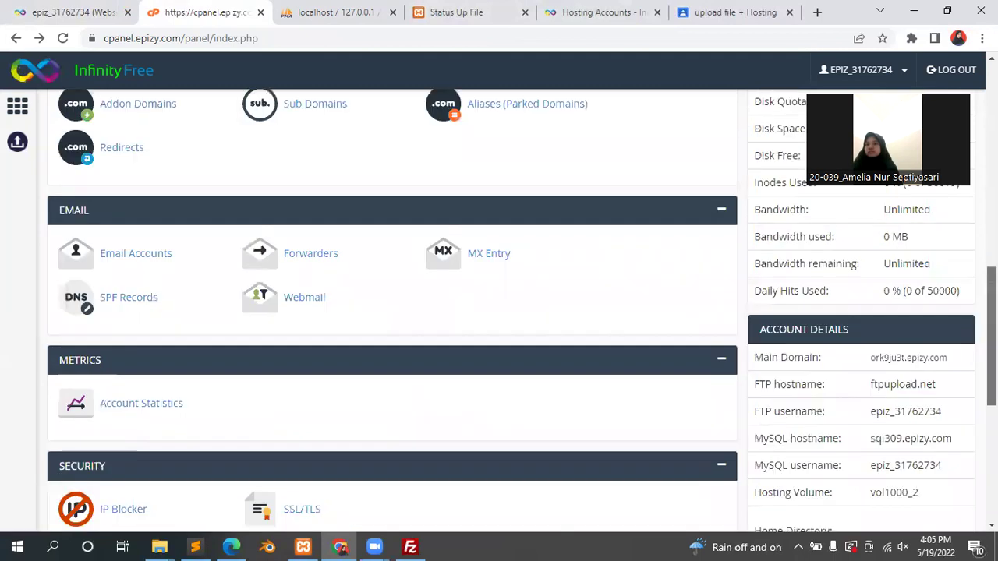
scroll(112, 212, up, 4)
scroll(118, 120, up, 1)
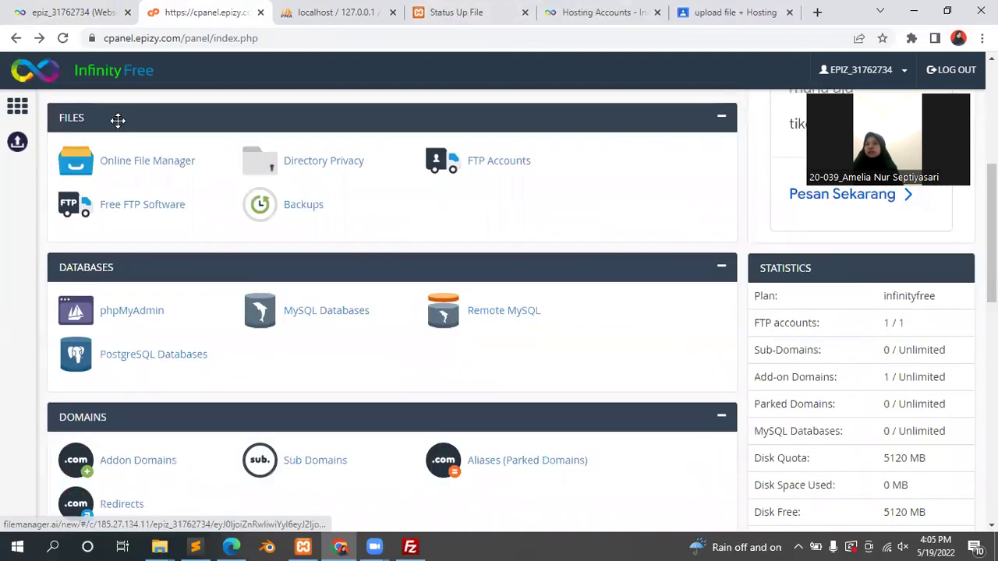
click(125, 170)
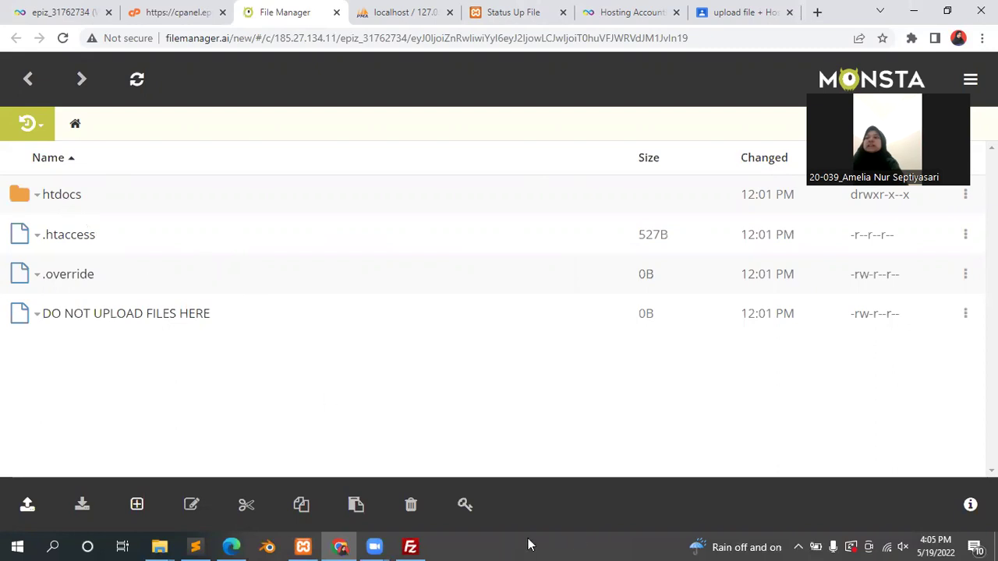
Step: Switch to FileZilla, set the port to 21 and connect to ftpupload.net again
mouse_move(411, 546)
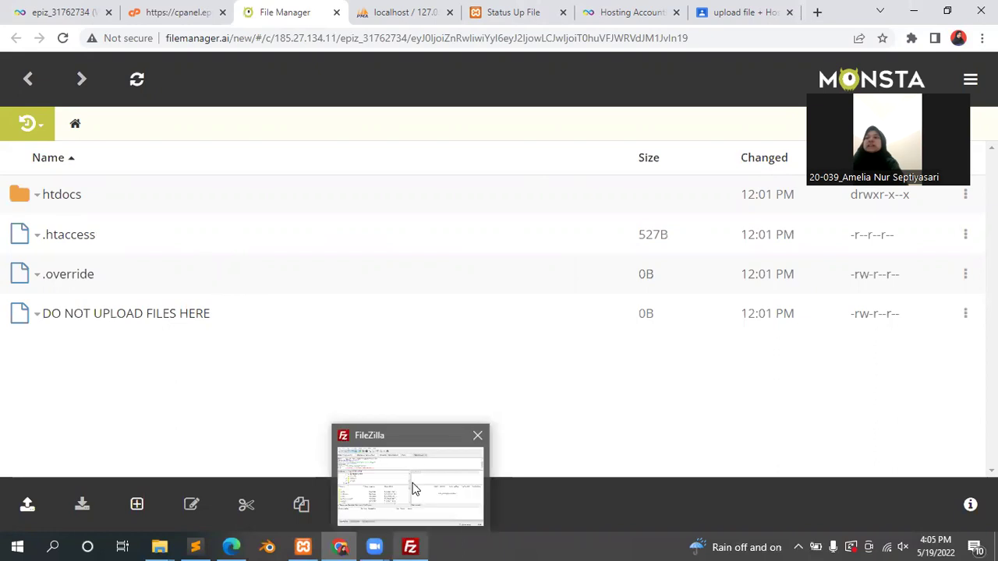
click(414, 489)
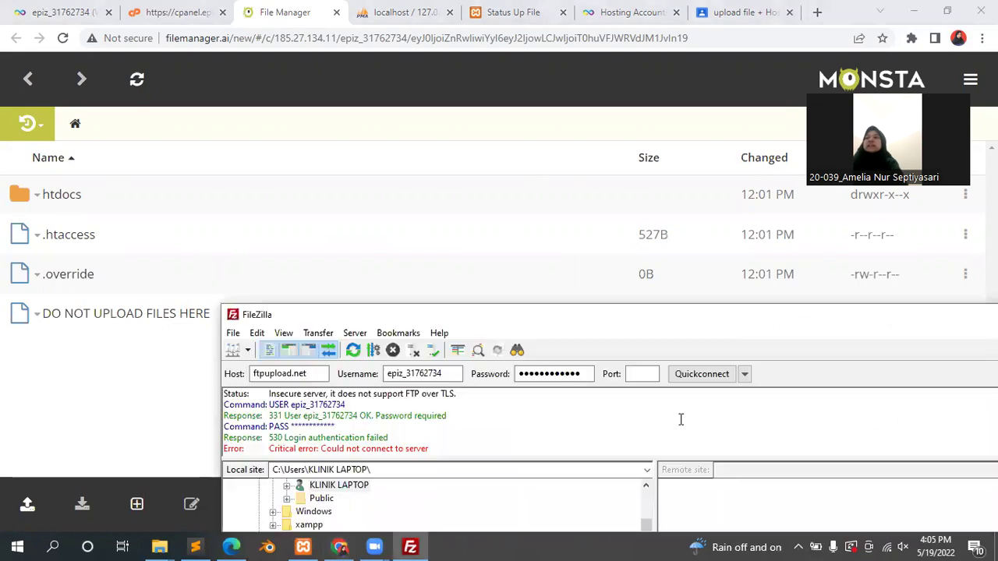
click(633, 375)
text(21)
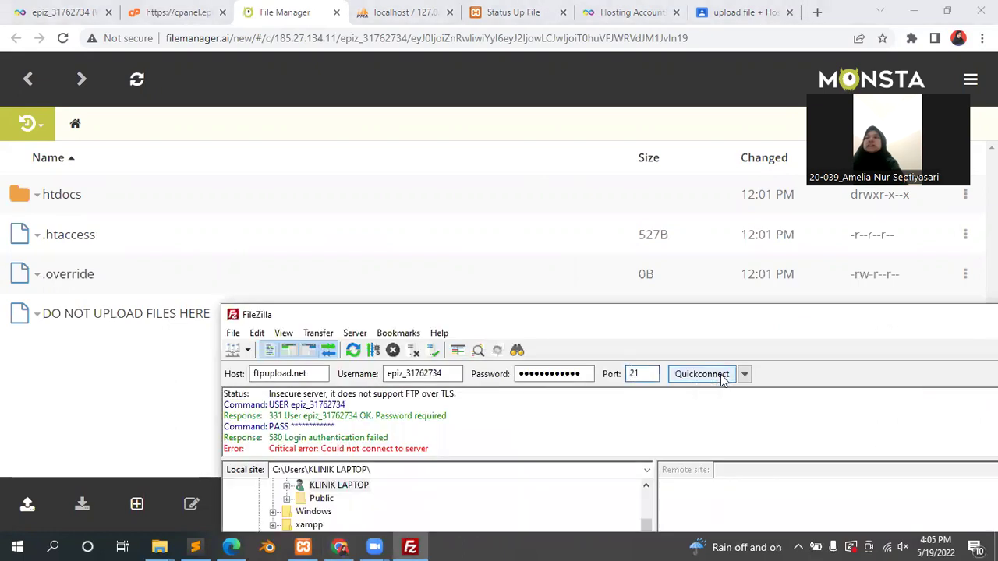
click(701, 374)
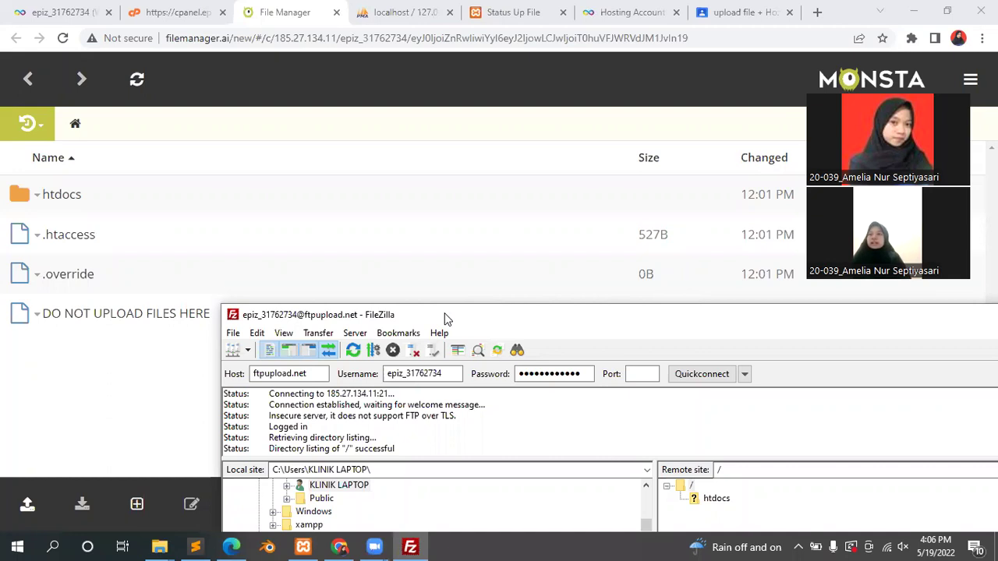
Step: Compare FileZilla's remote directory listing with the files in the online File Manager, glancing at the hosting account page
drag(448, 319, 380, 71)
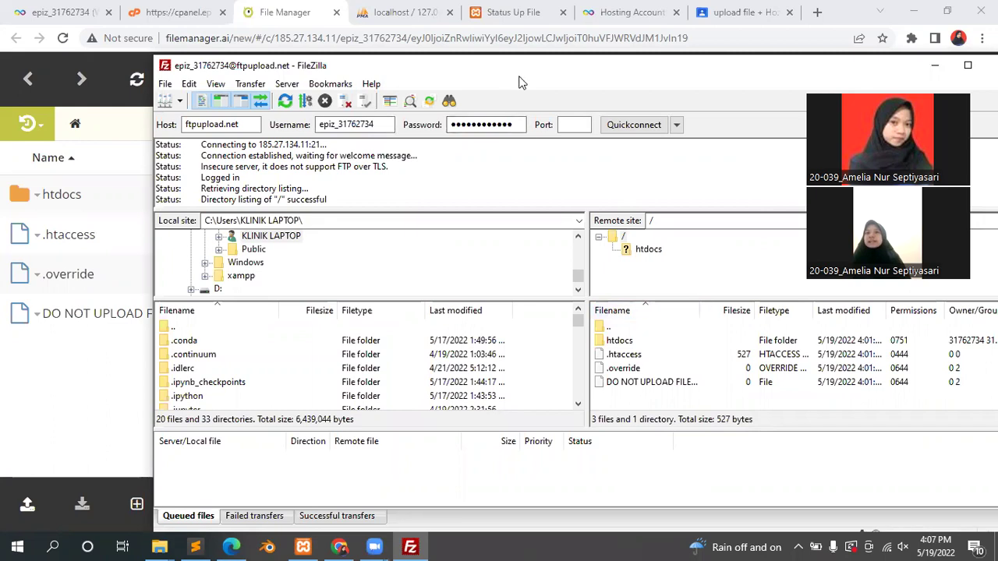
drag(514, 69, 598, 303)
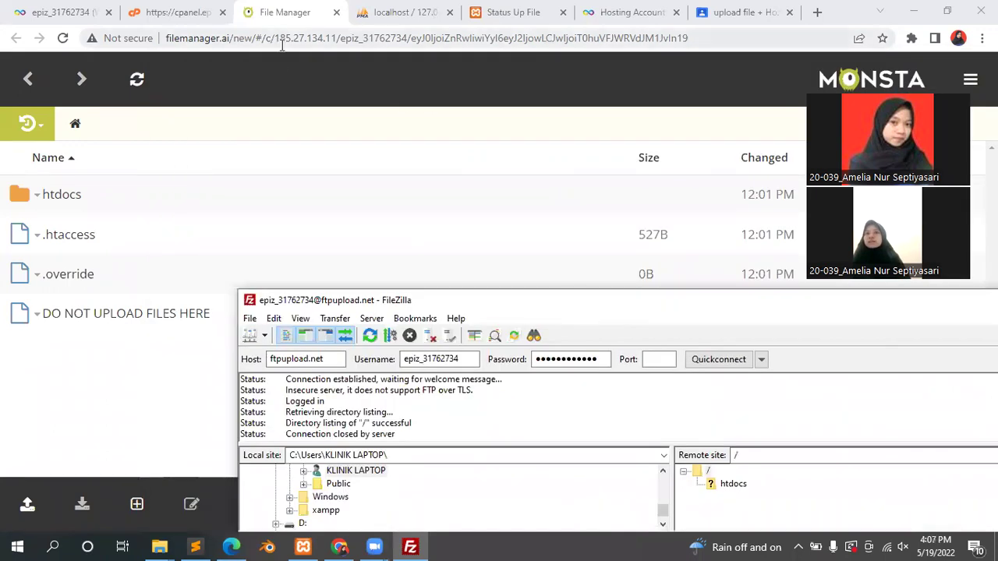
click(29, 6)
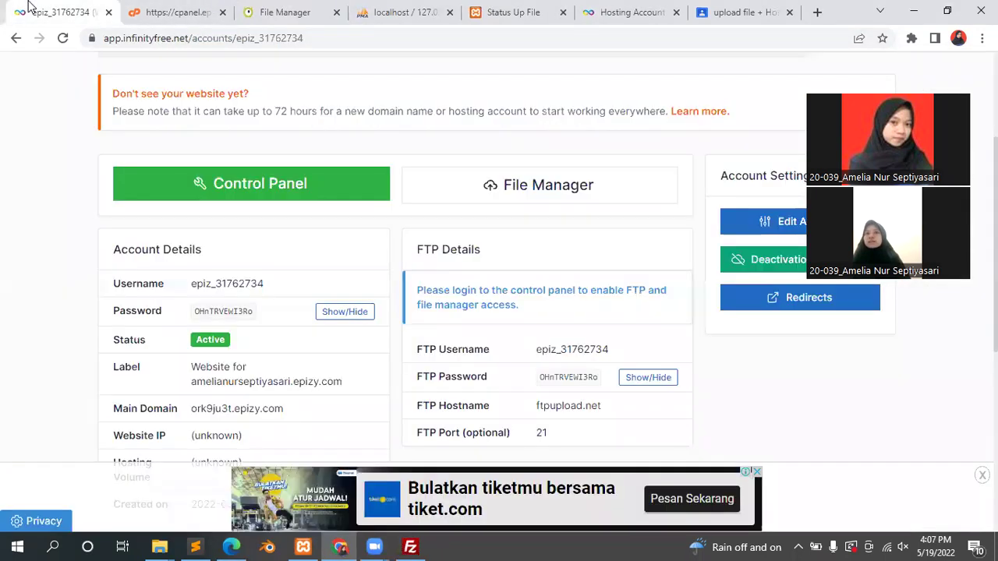
click(285, 10)
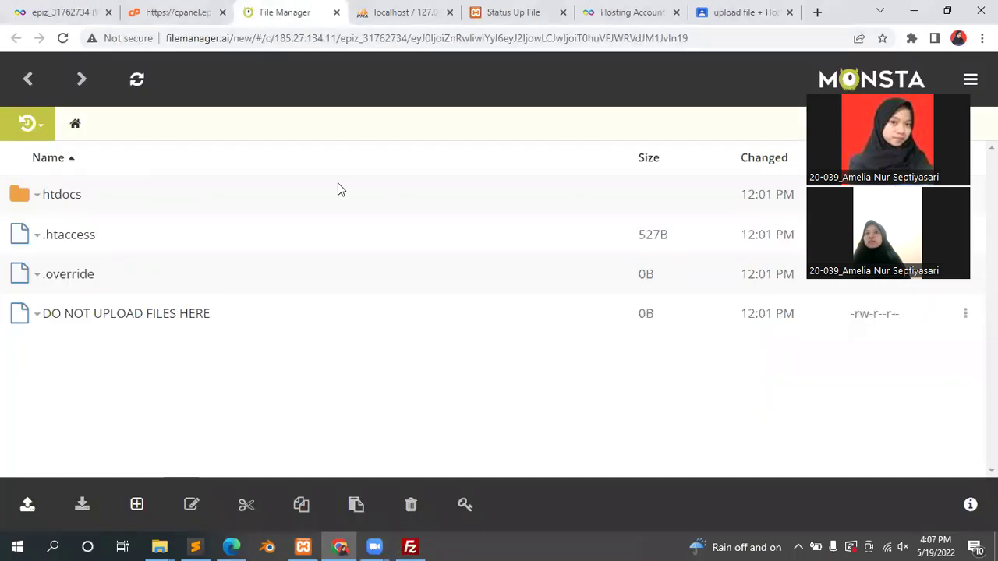
Step: Switch to FileZilla and open the remote htdocs folder
mouse_move(411, 546)
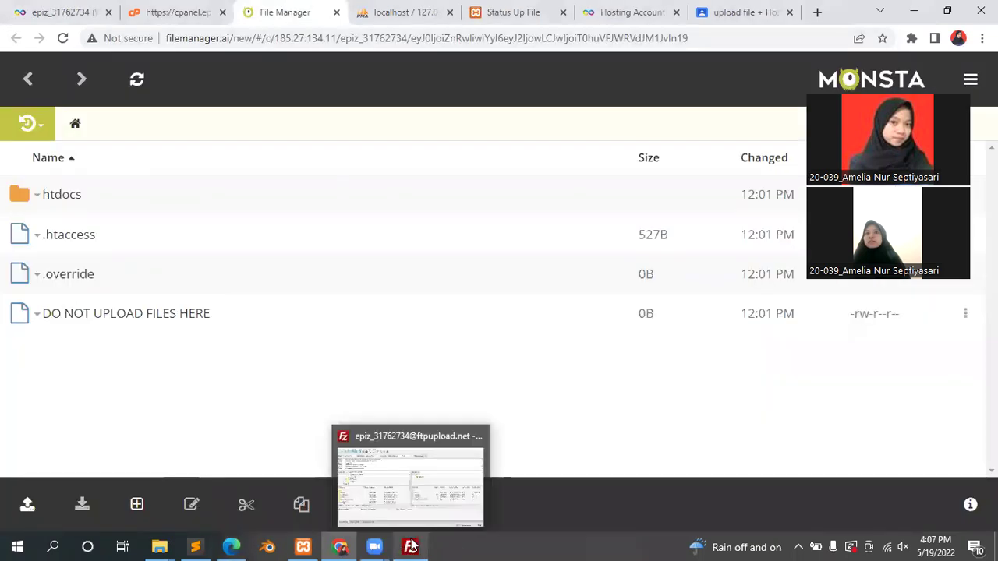
click(412, 470)
drag(536, 300, 350, 65)
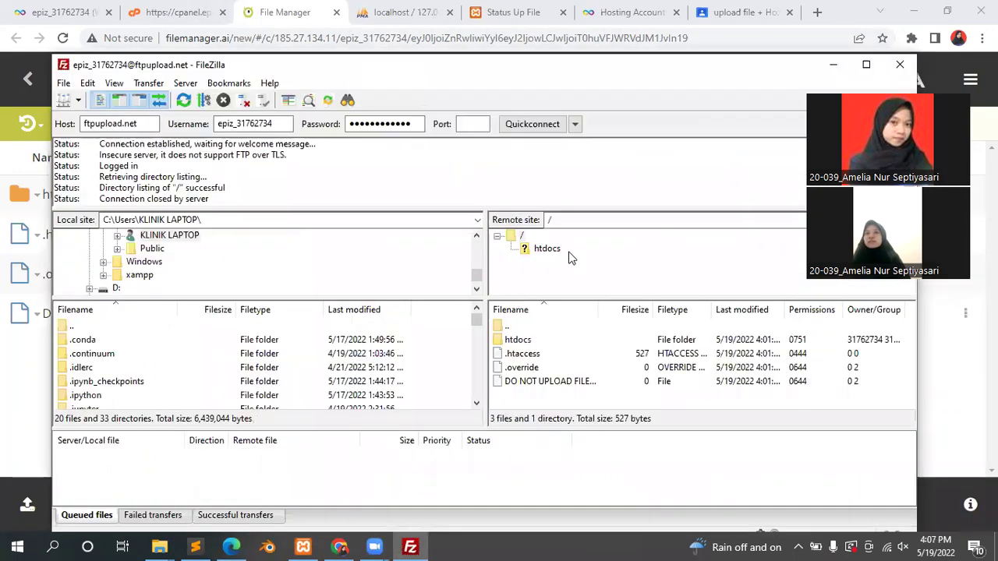
click(522, 341)
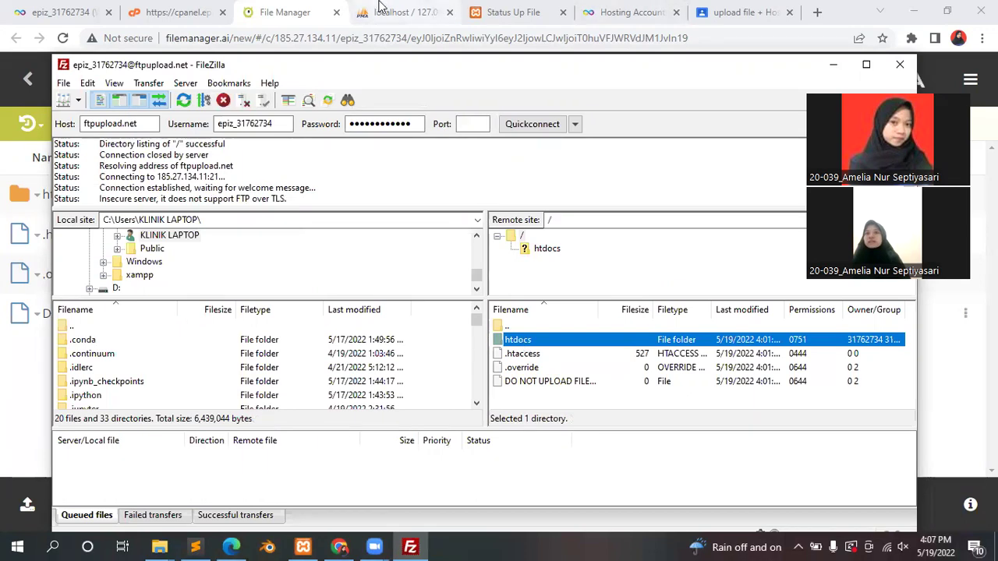
Step: Return to Chrome, copy the epizy.com domain from the Label in Account Details and open it in a new tab
click(42, 89)
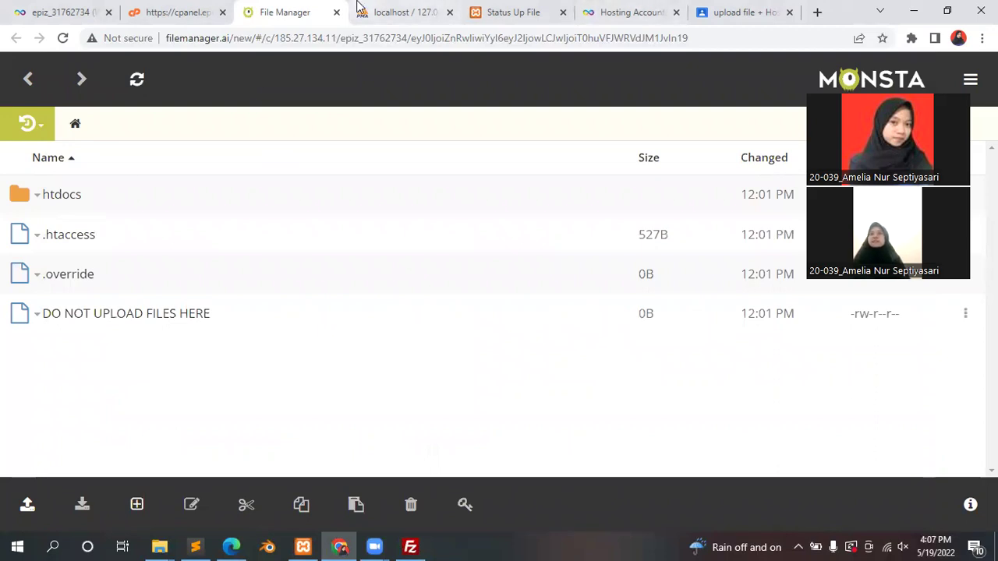
click(153, 11)
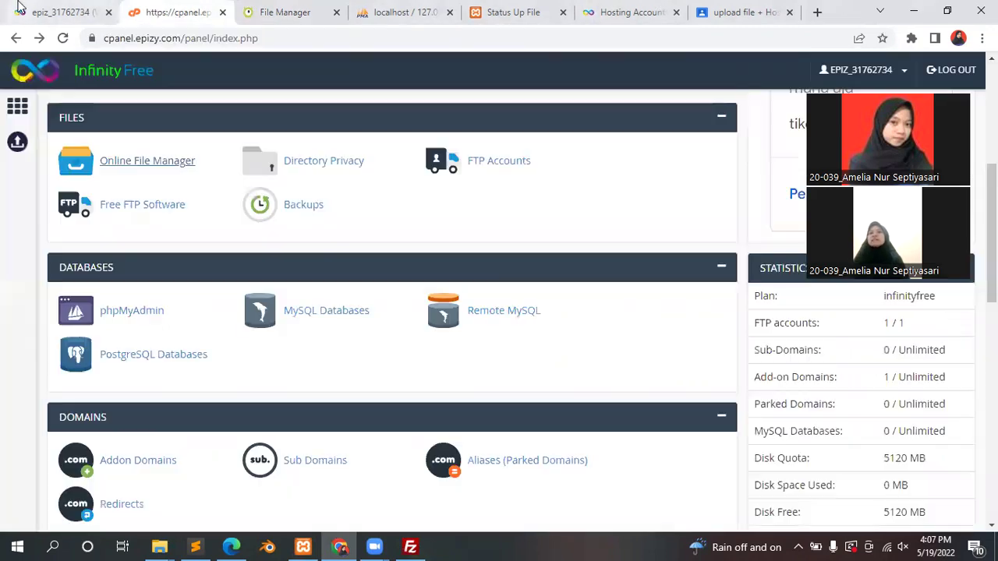
click(39, 14)
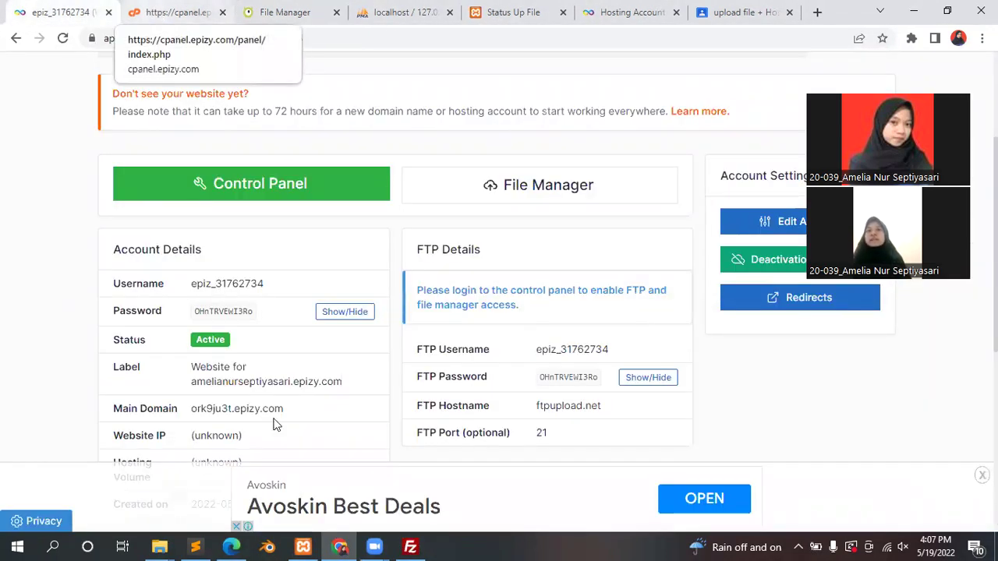
drag(191, 381, 345, 387)
key(ctrl+c)
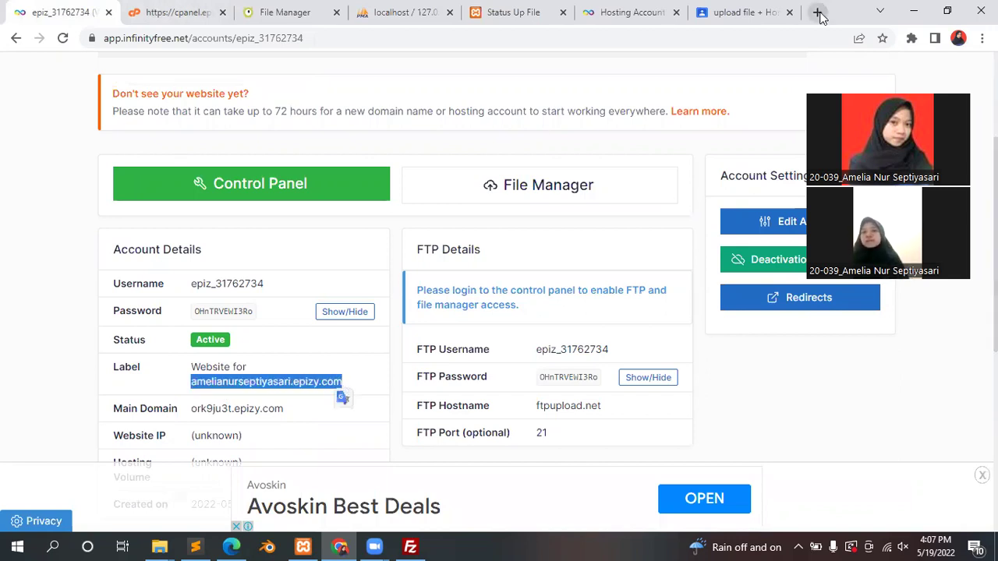
click(818, 13)
key(ctrl+v)
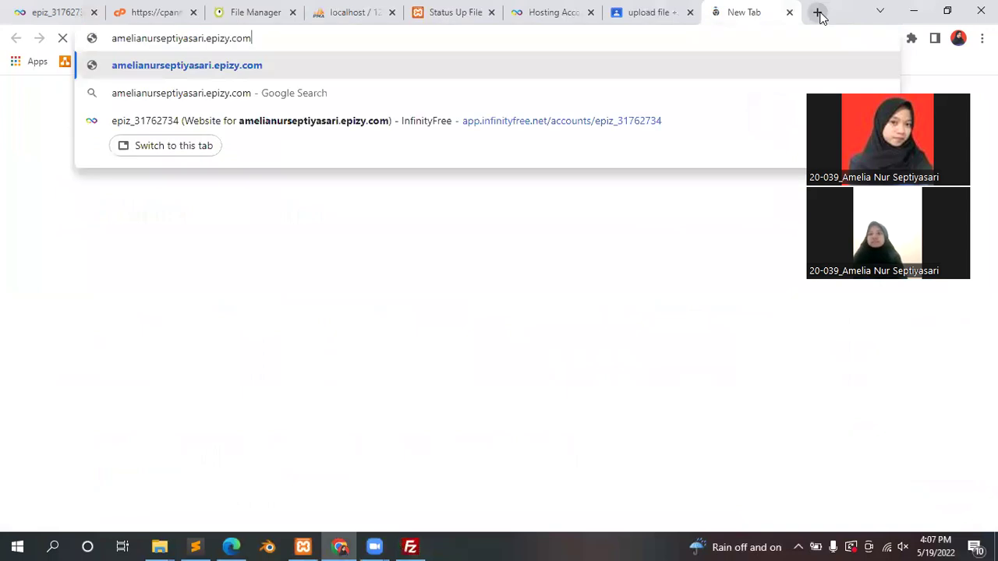
key(Return)
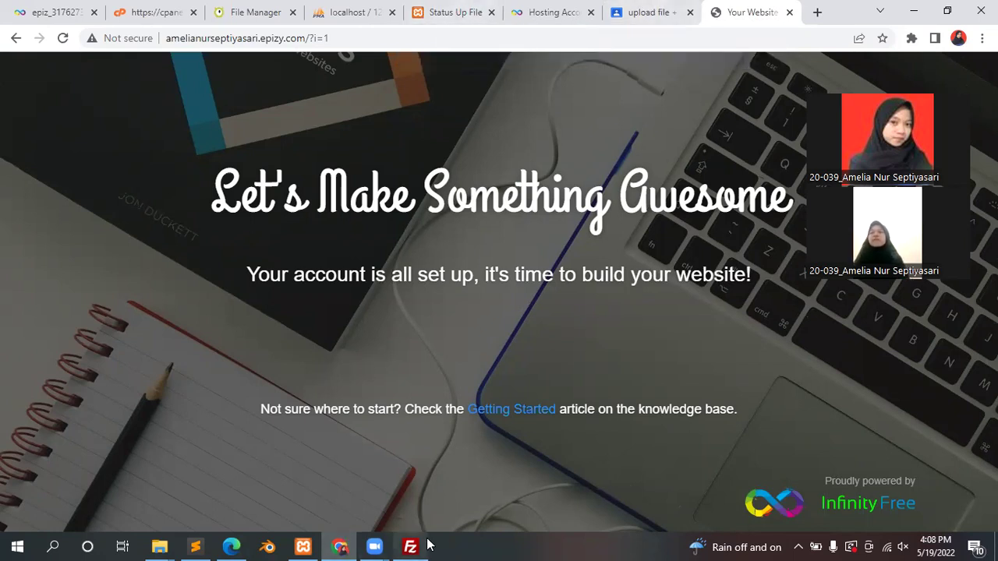
Step: Check the remote htdocs folder in FileZilla, switch to File Explorer and open the uploads folder inside Upload file
mouse_move(425, 544)
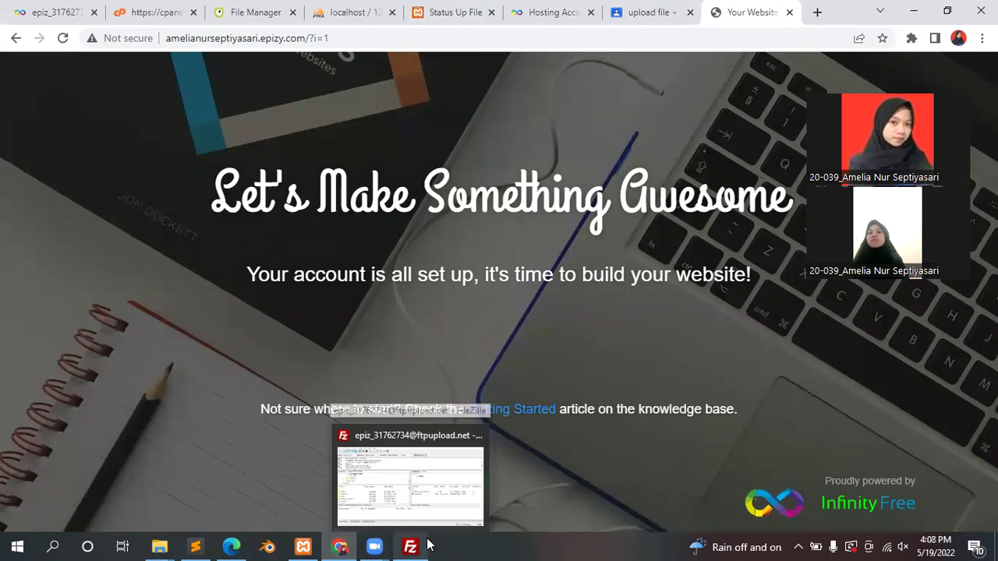
click(386, 446)
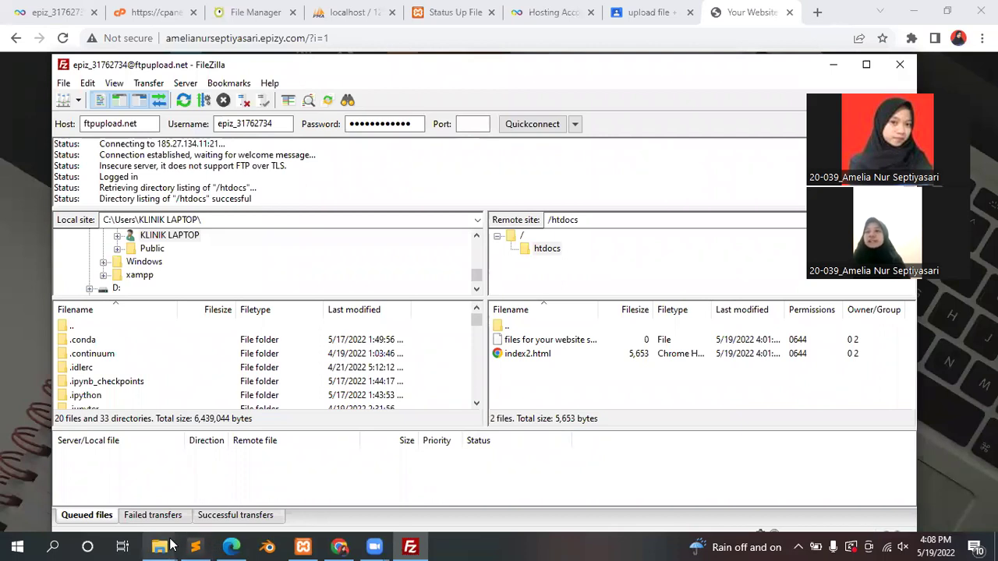
click(208, 463)
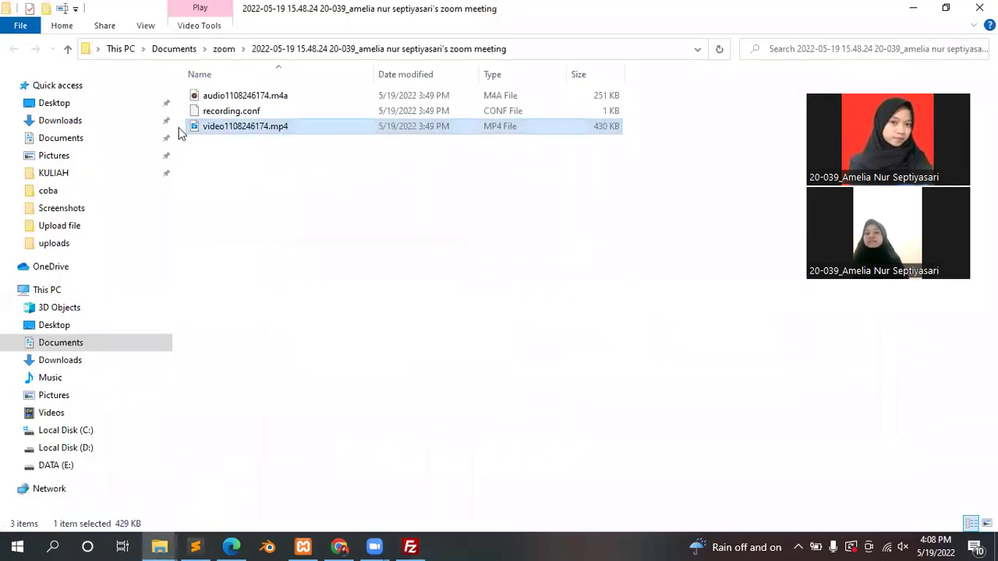
click(94, 227)
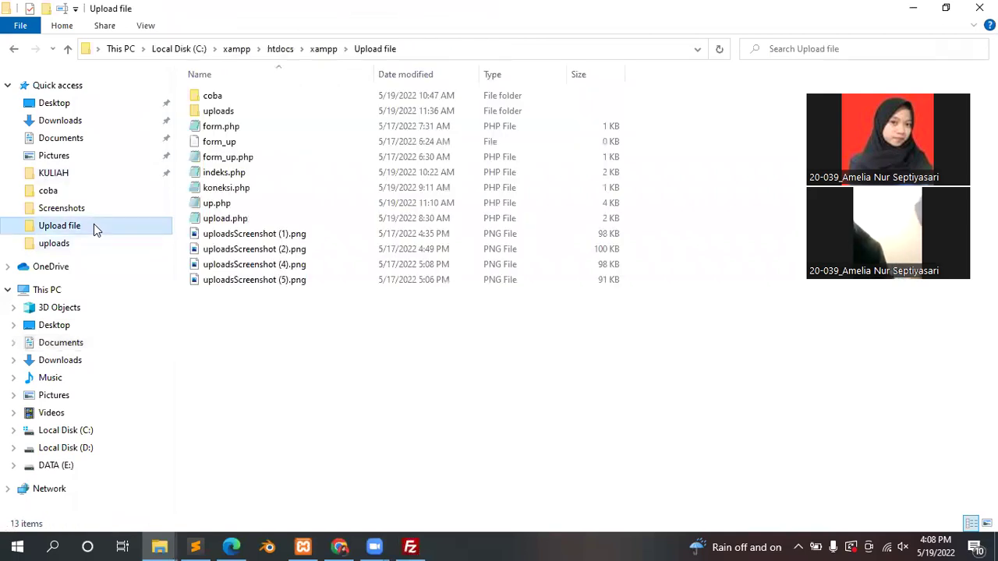
double_click(238, 114)
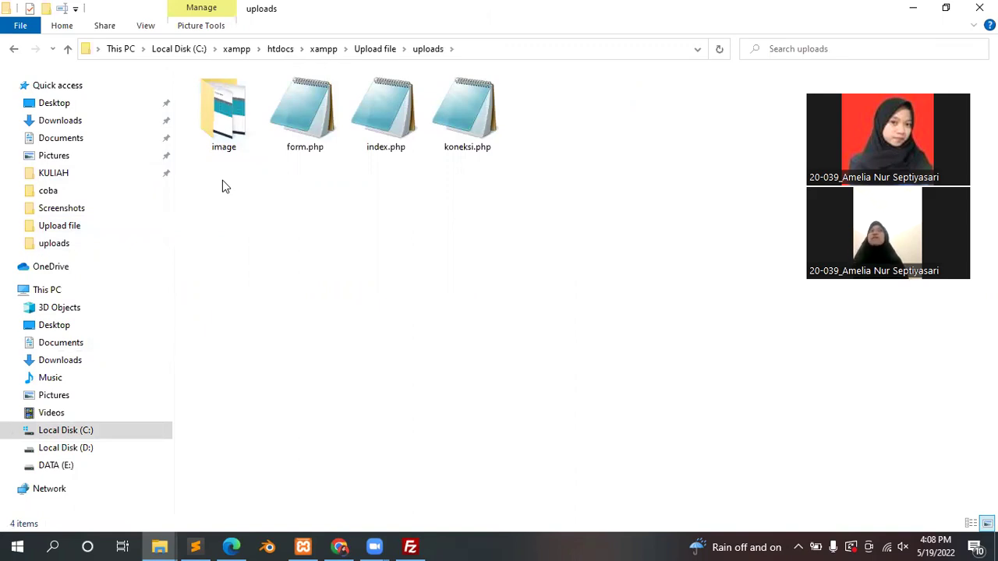
Step: Upload the image folder, form.php, index.php and koneksi.php from the local uploads folder to the remote htdocs folder in FileZilla
drag(503, 201, 291, 142)
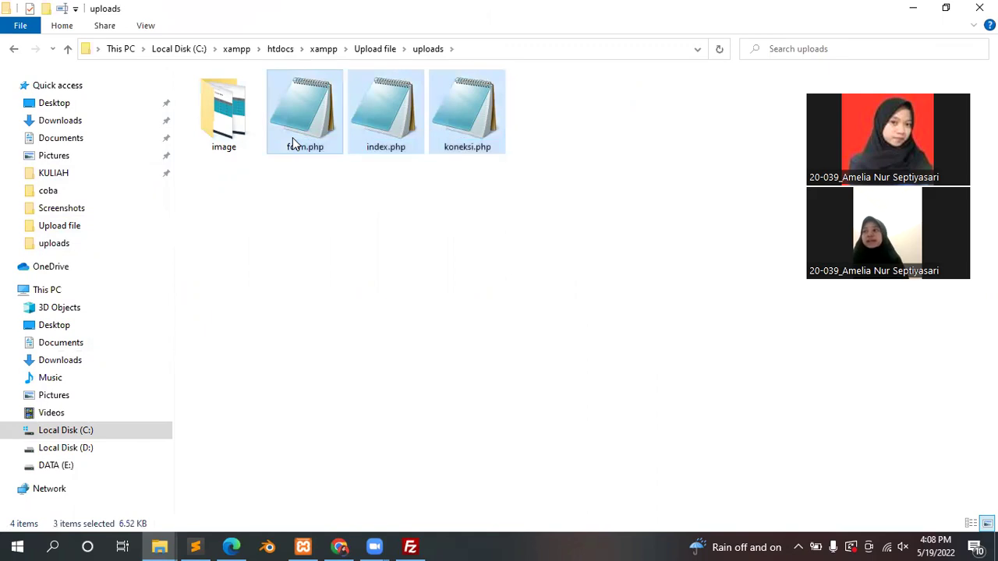
click(344, 258)
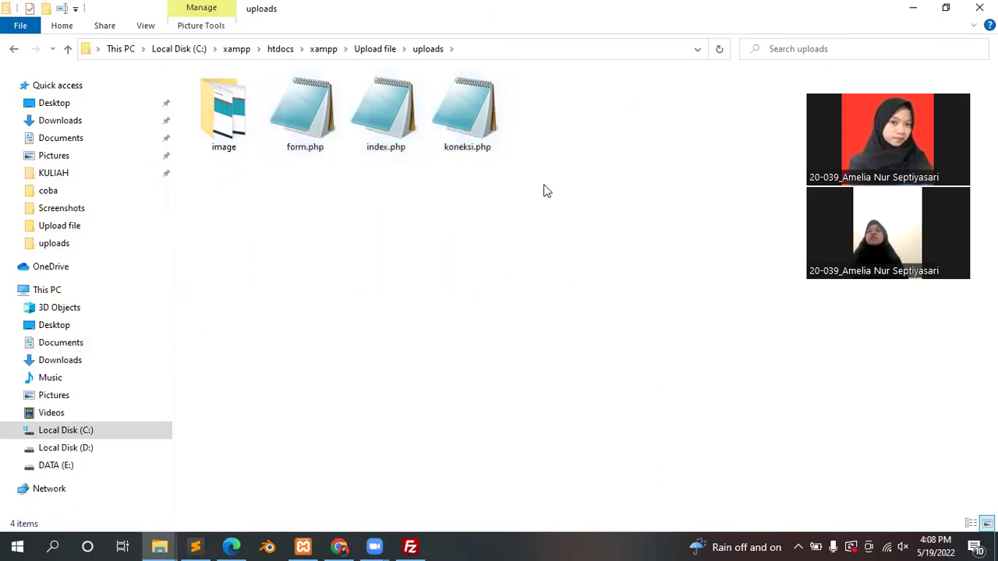
drag(511, 200, 197, 82)
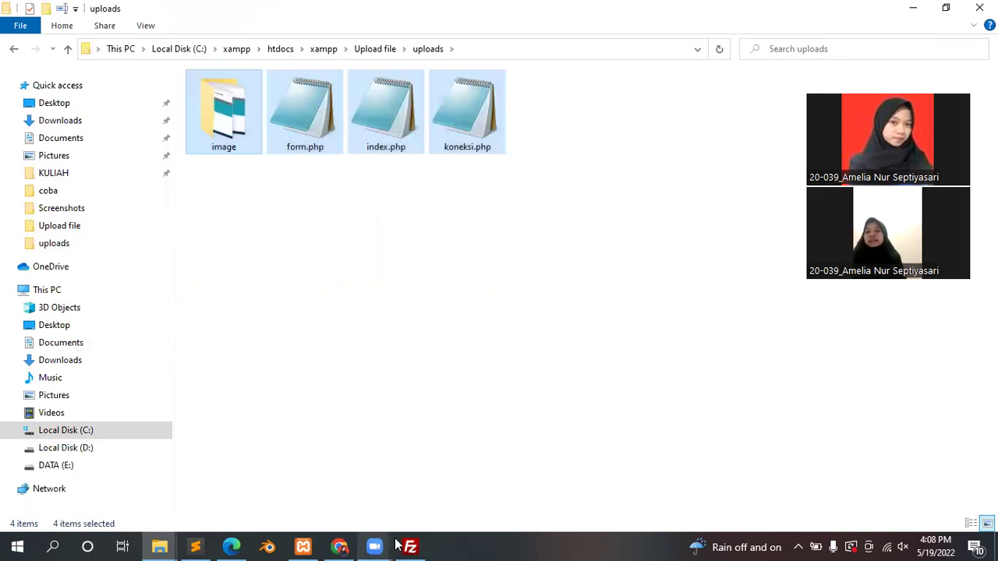
mouse_move(410, 546)
click(445, 494)
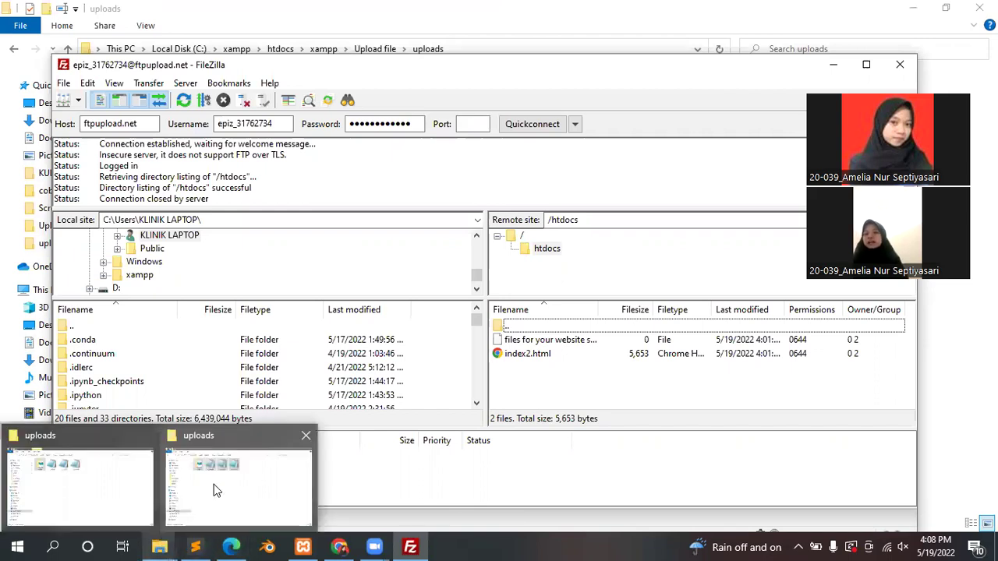
click(214, 484)
drag(289, 127, 565, 382)
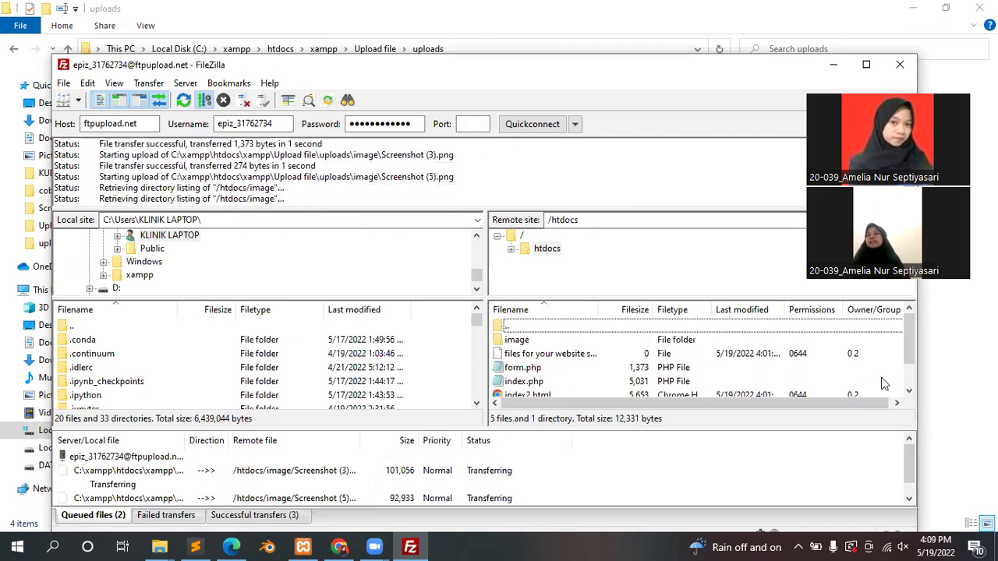
mouse_move(909, 353)
mouse_down()
mouse_move(912, 382)
mouse_move(913, 370)
mouse_up()
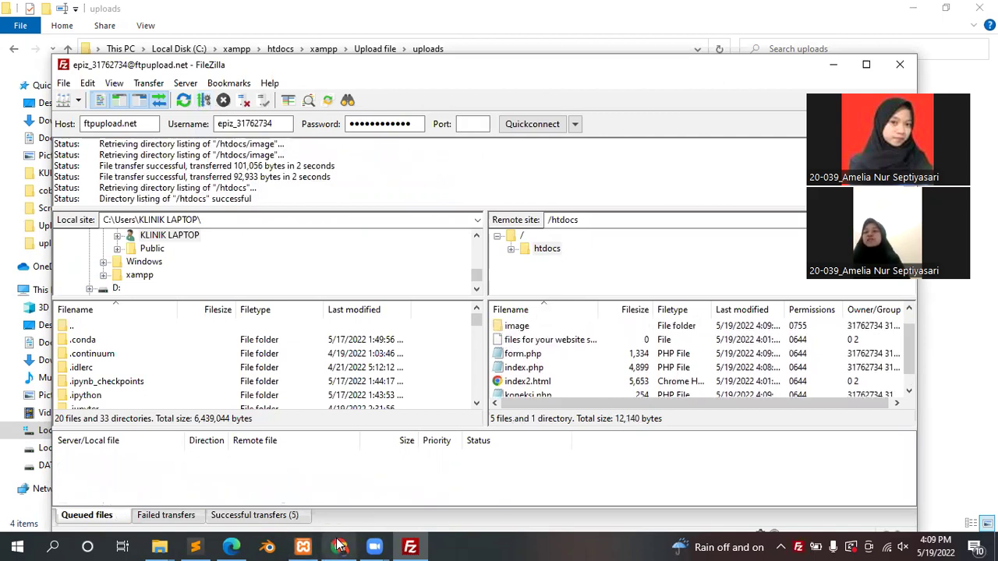
Step: Switch to Chrome, reload the hosted website and open its Upload file form
mouse_move(340, 546)
click(343, 497)
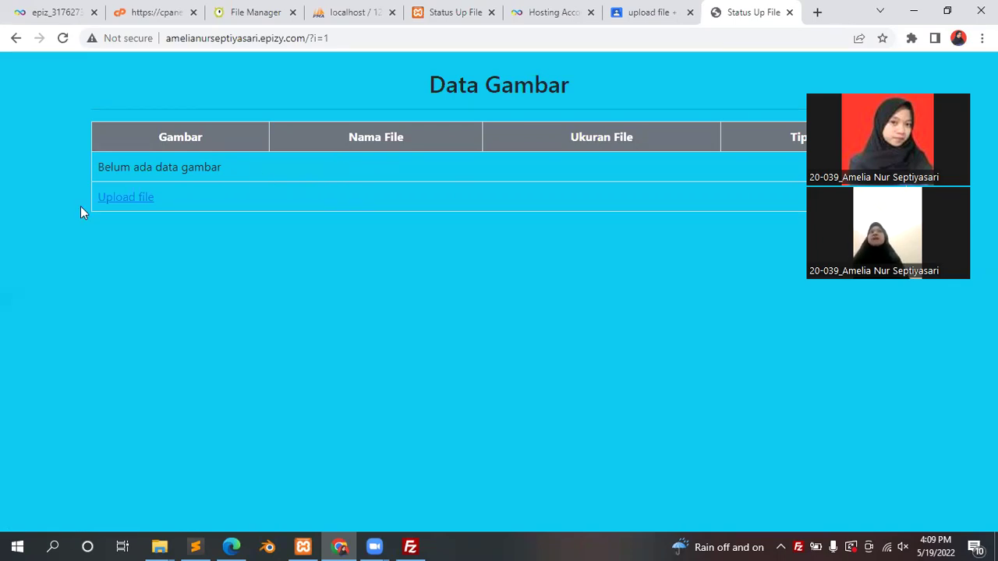
click(143, 198)
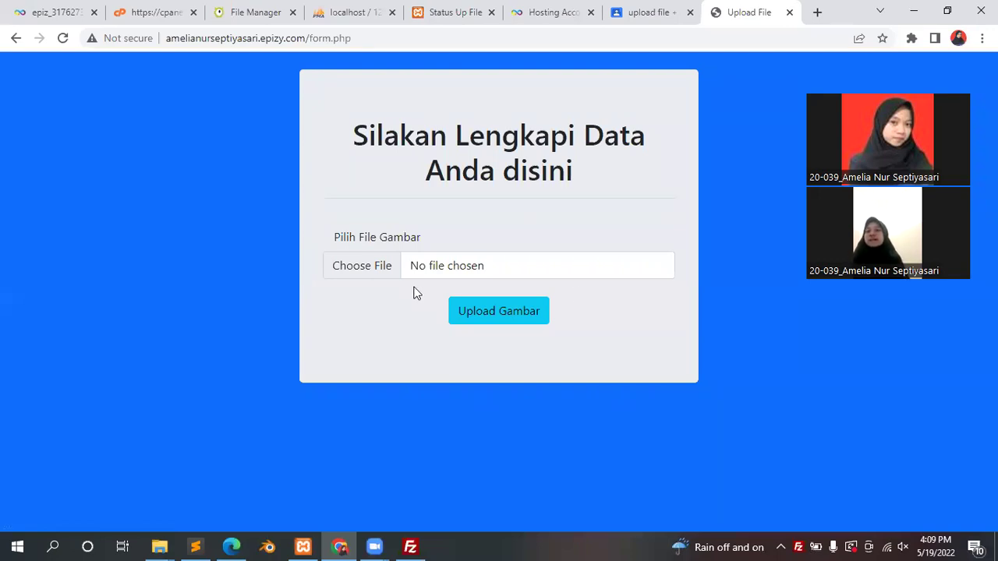
Step: Choose Screenshot (77).png from the Screenshots folder and submit it through the image upload form
click(381, 268)
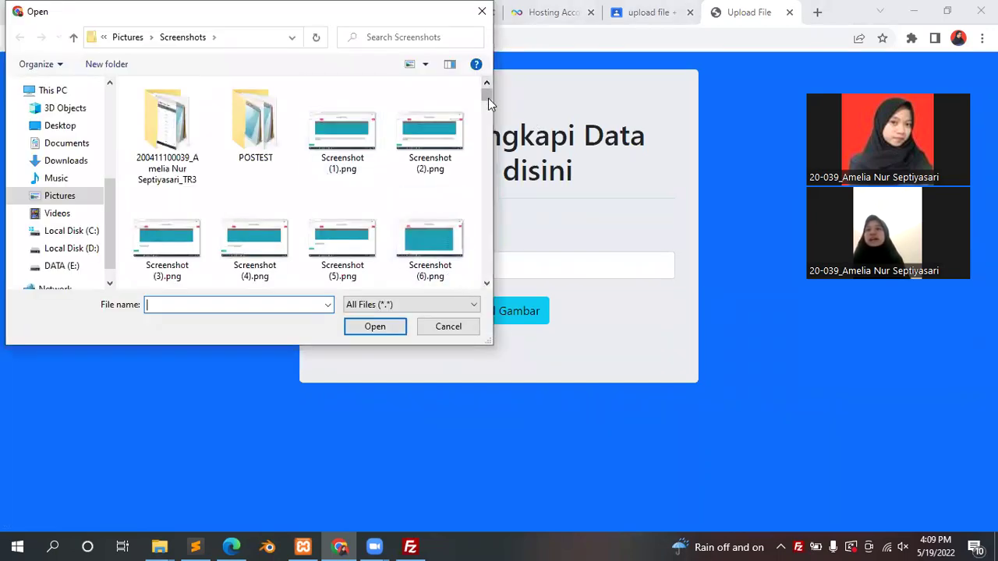
drag(488, 99, 489, 130)
click(488, 130)
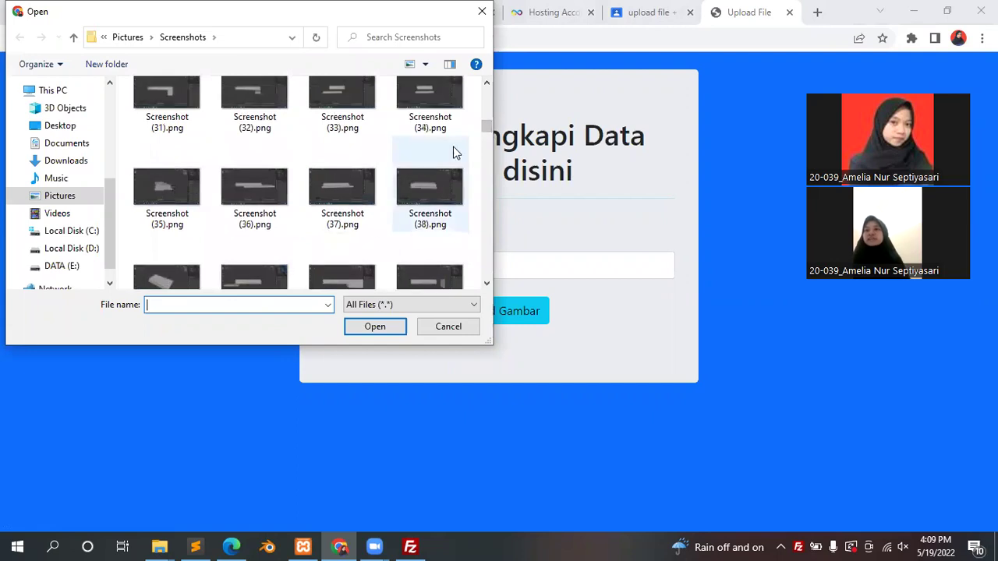
drag(488, 153, 485, 170)
click(359, 172)
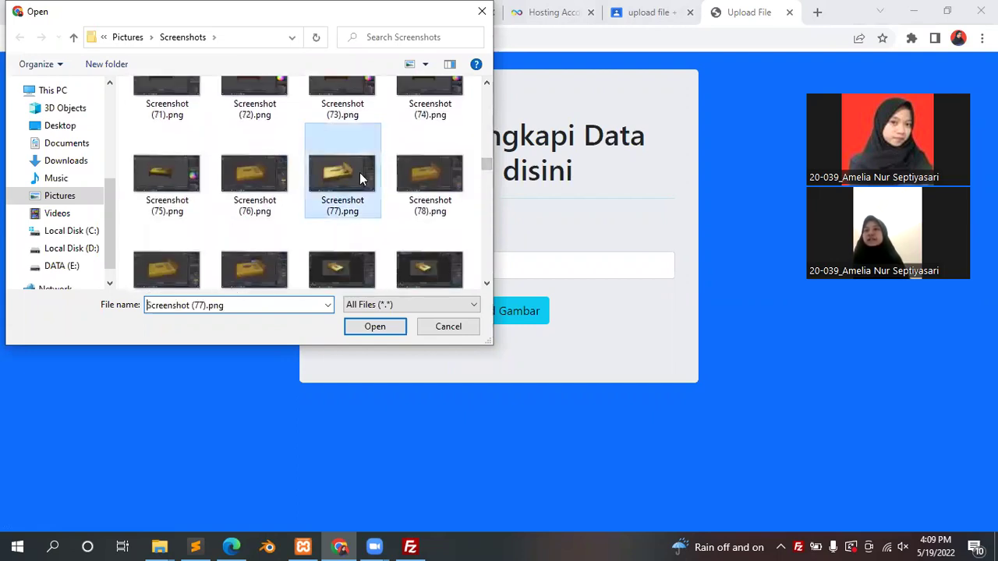
click(382, 330)
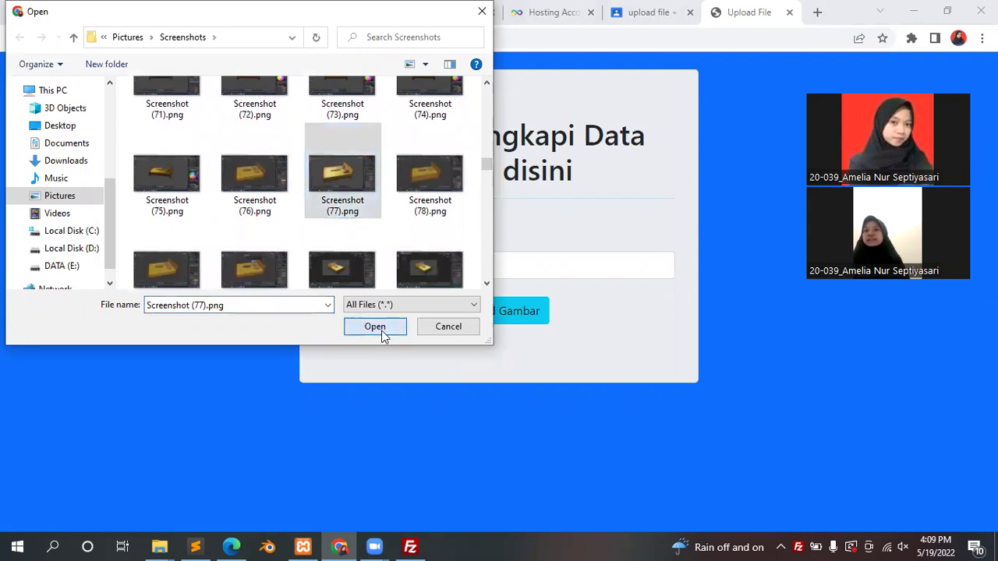
click(490, 324)
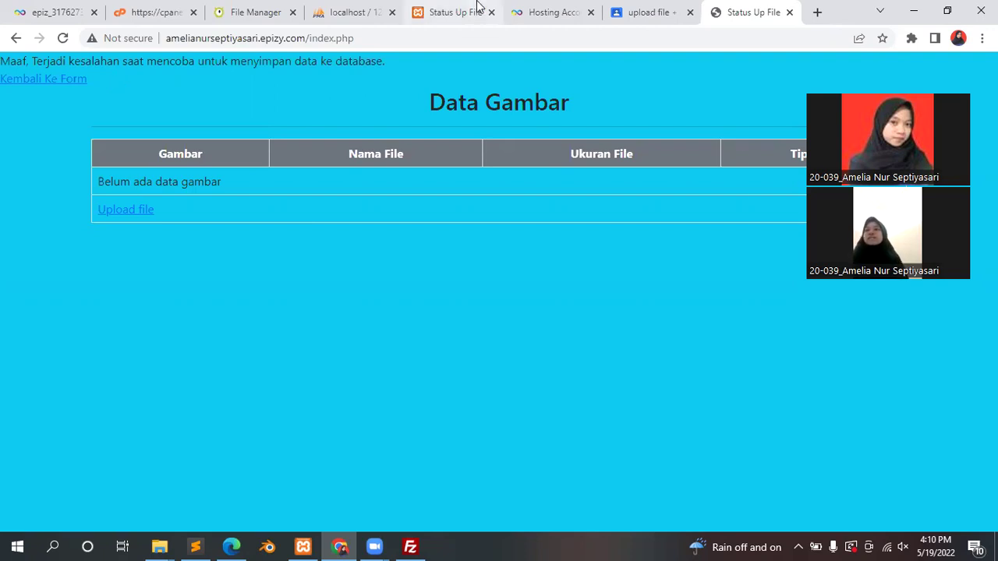
Step: Open phpMyAdmin from the hosting control panel to check for a database, and return to the hosted Data Gambar page
click(134, 11)
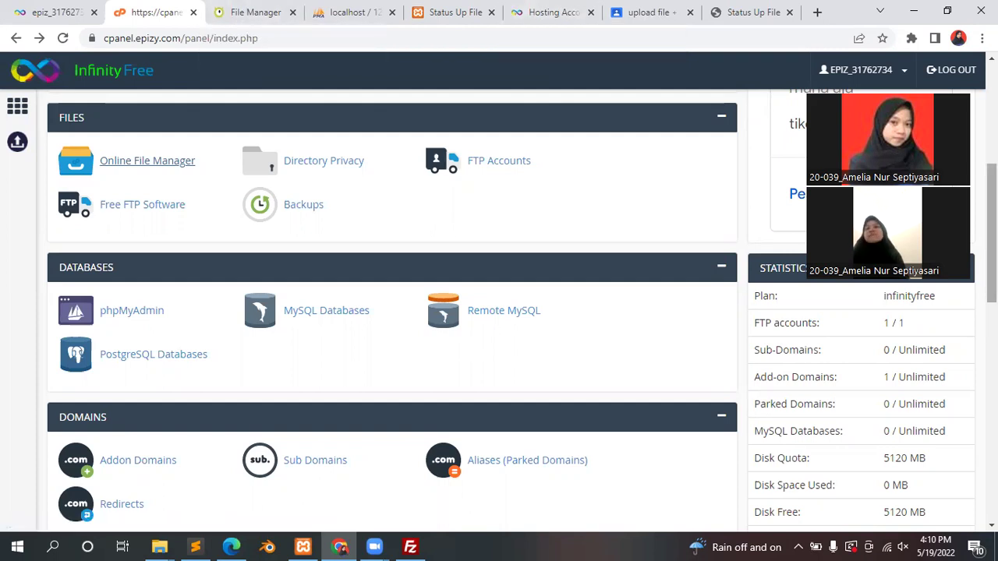
scroll(392, 312, down, 2)
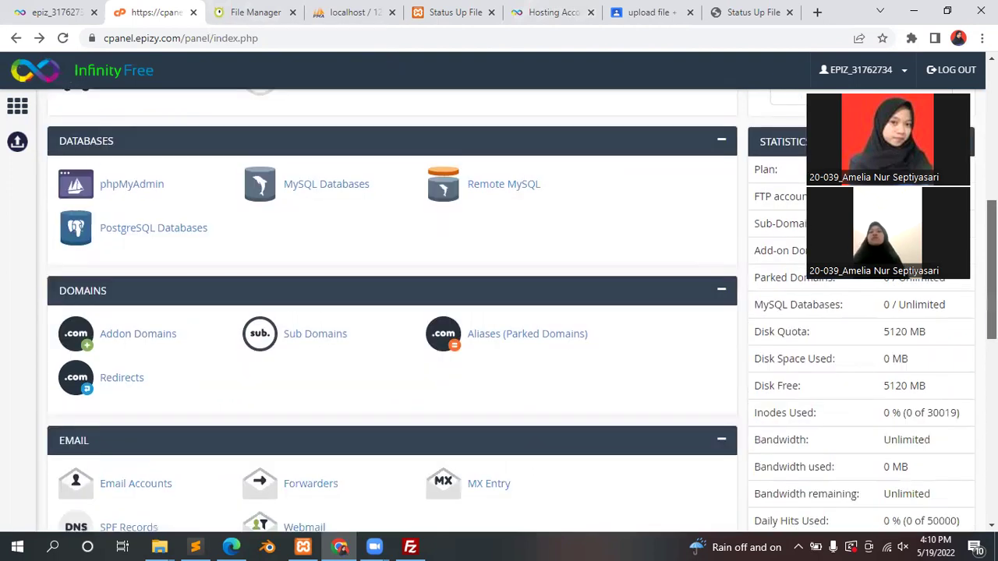
click(150, 184)
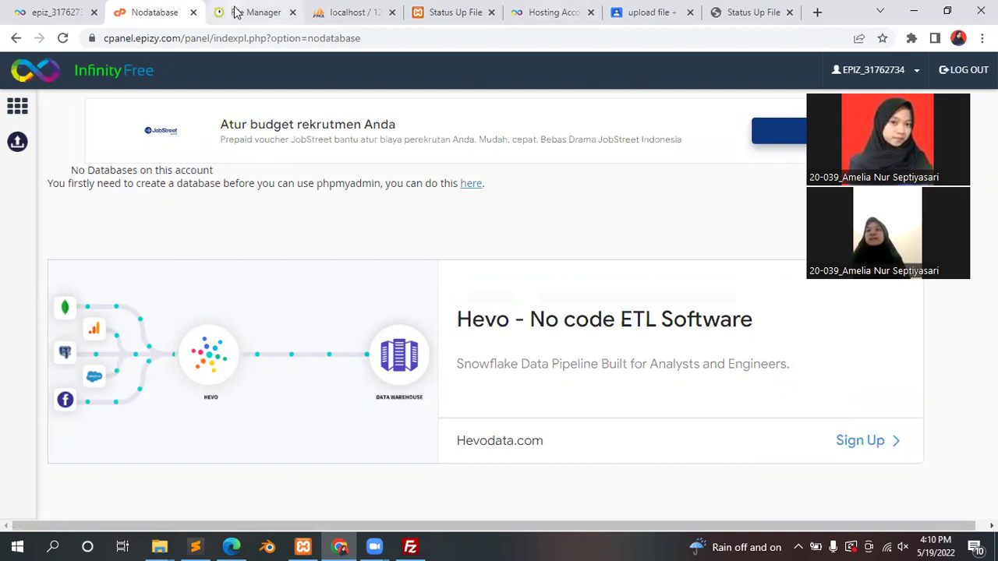
click(751, 11)
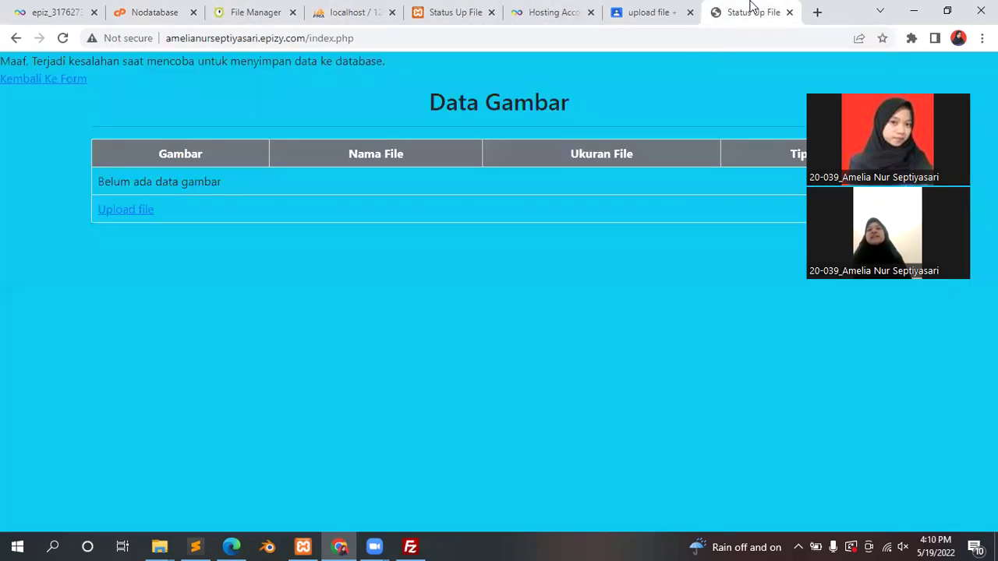
Step: Open the MySQL Databases page from the hosting control panel's no-database notice, dismissing the advertisement
click(154, 10)
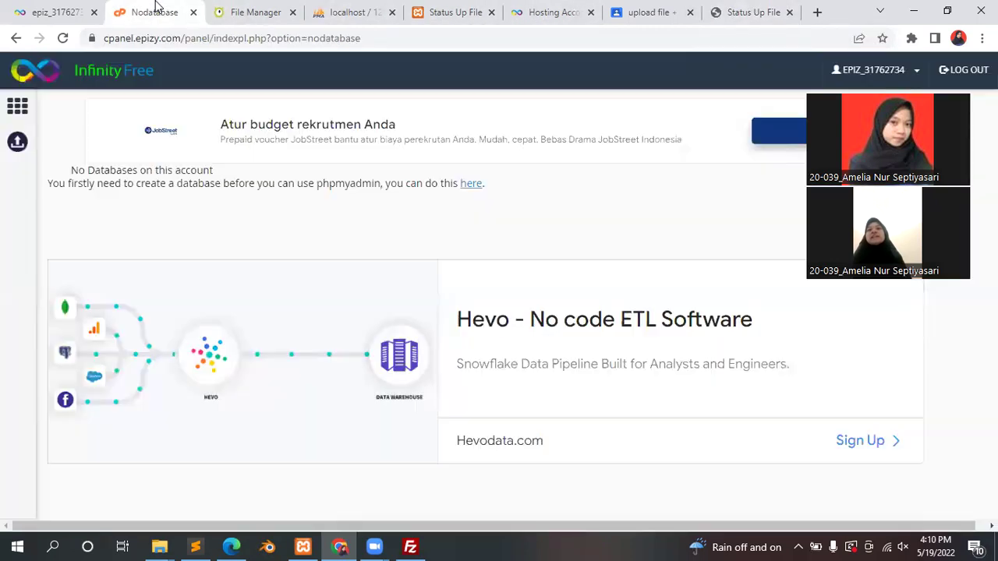
click(471, 184)
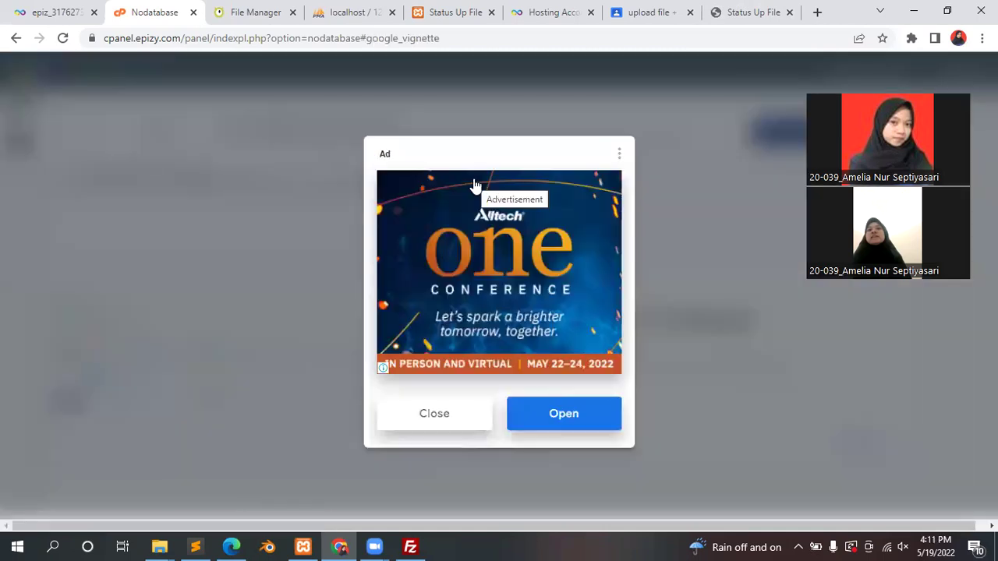
click(452, 407)
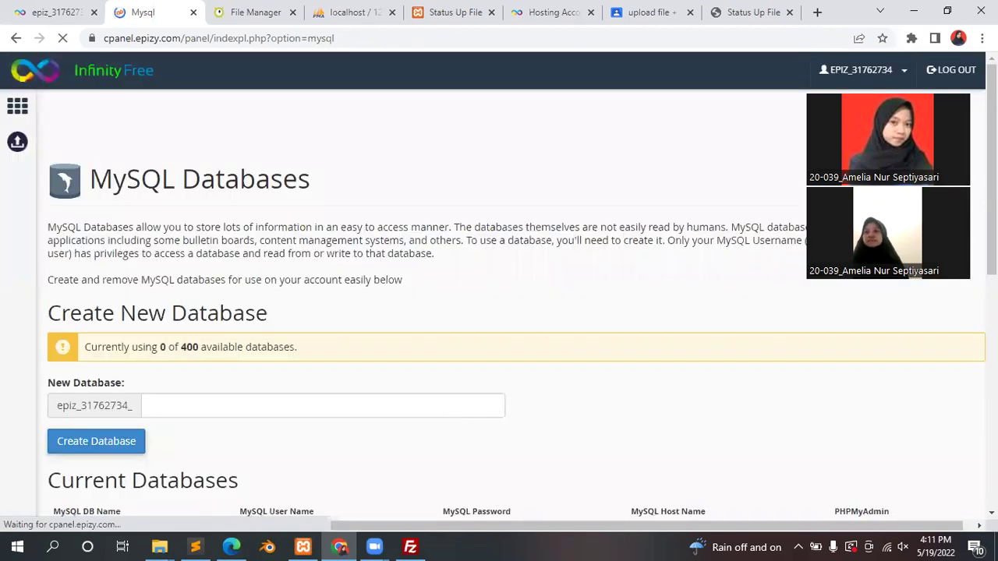
Step: Create a new hosted database with the name dbgambar and review its entry under Current Databases
scroll(499, 304, down, 3)
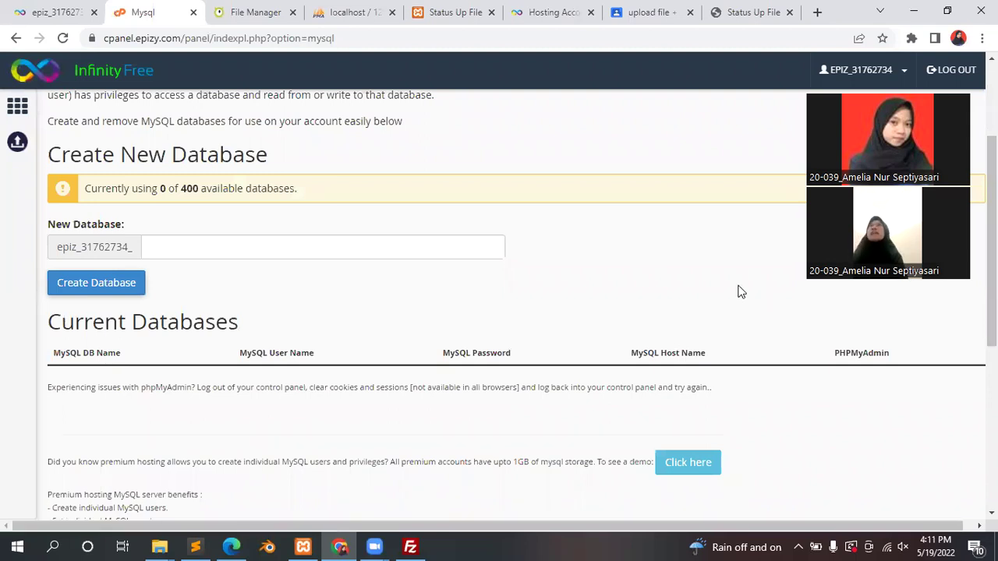
click(450, 249)
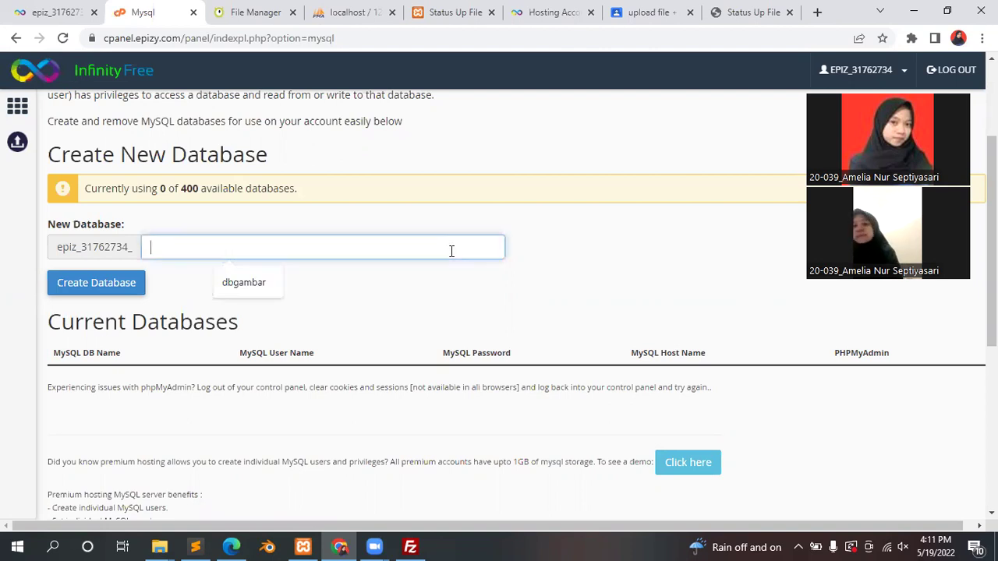
click(259, 291)
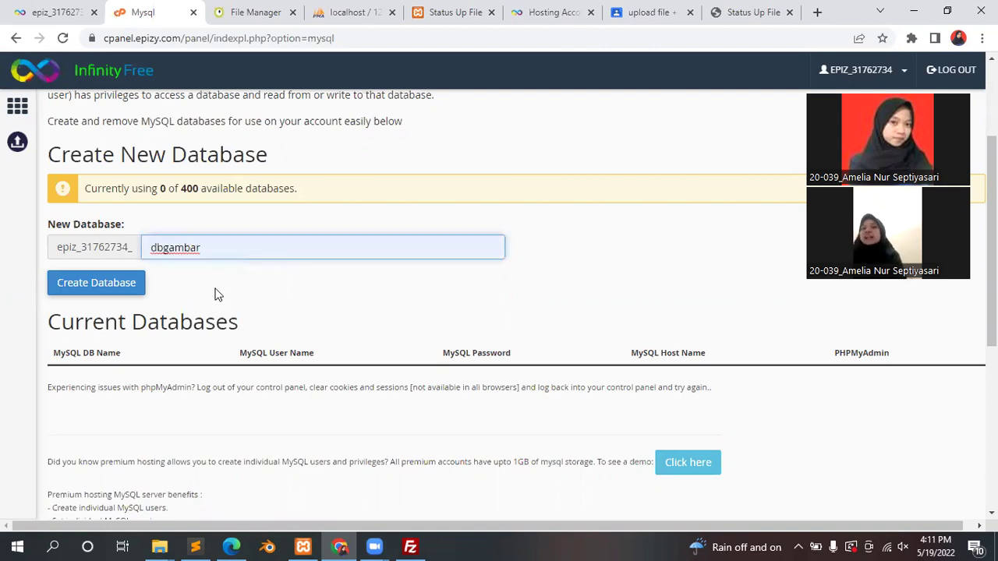
click(136, 289)
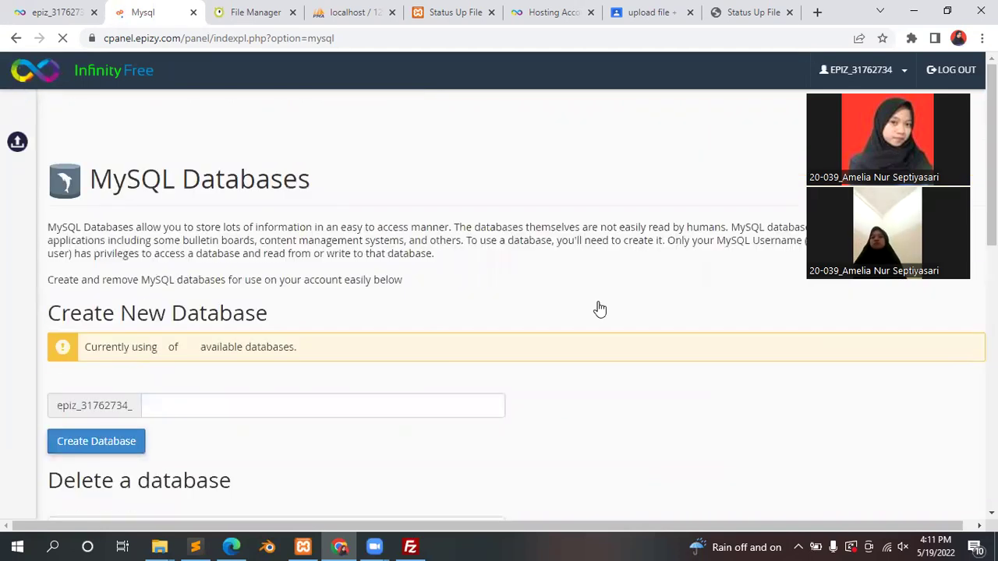
scroll(612, 310, down, 4)
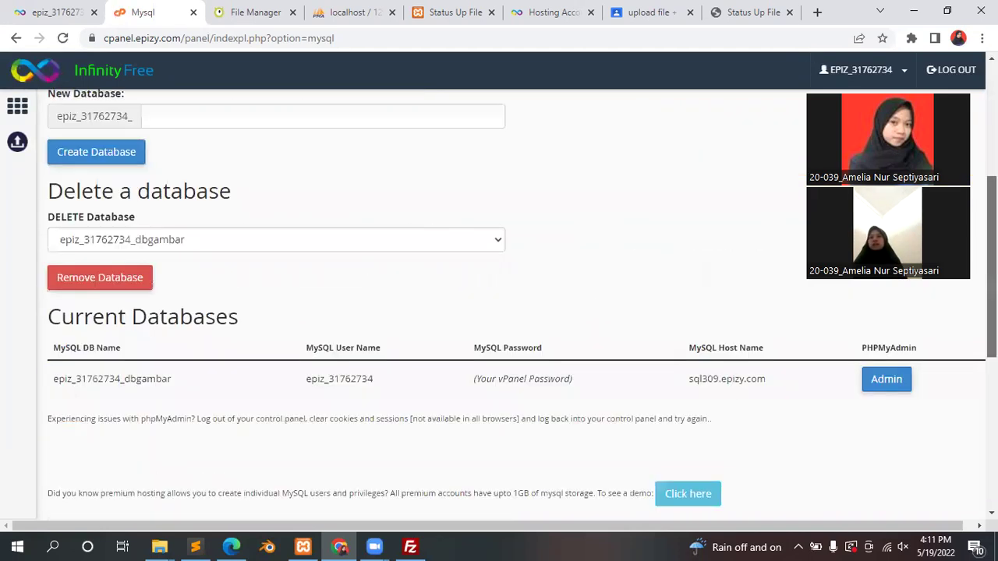
scroll(612, 310, up, 1)
scroll(521, 304, down, 1)
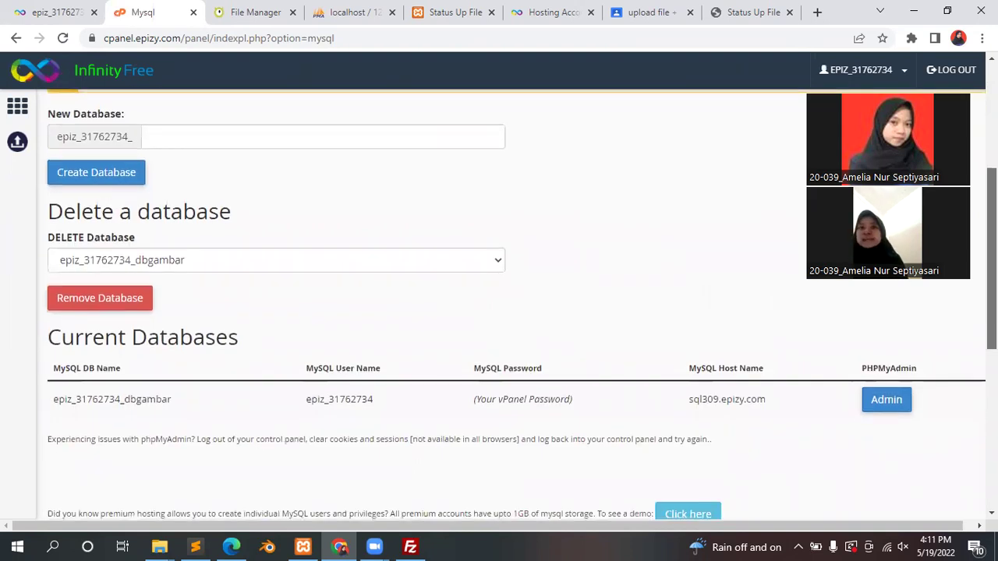
scroll(657, 303, down, 3)
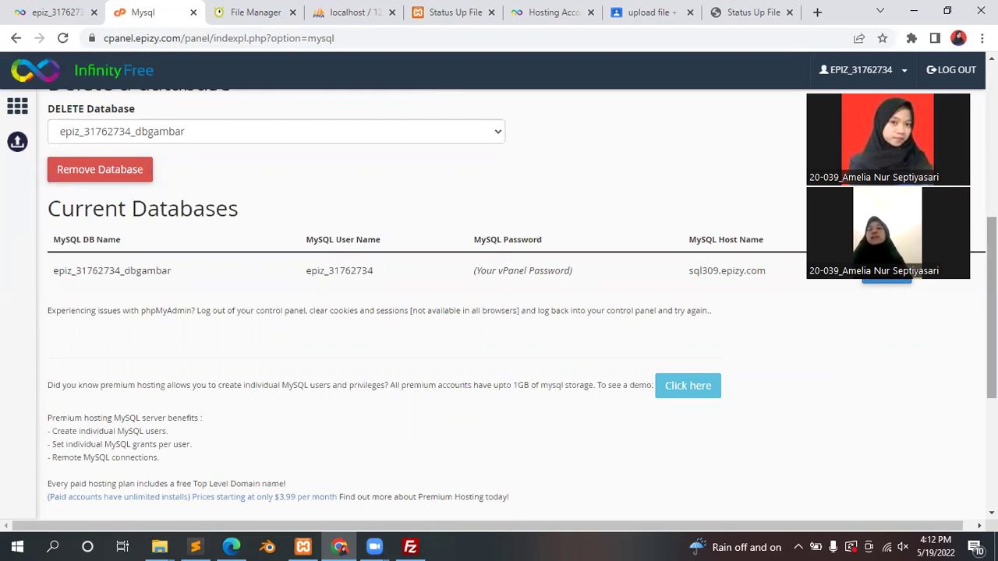
scroll(499, 304, down, 2)
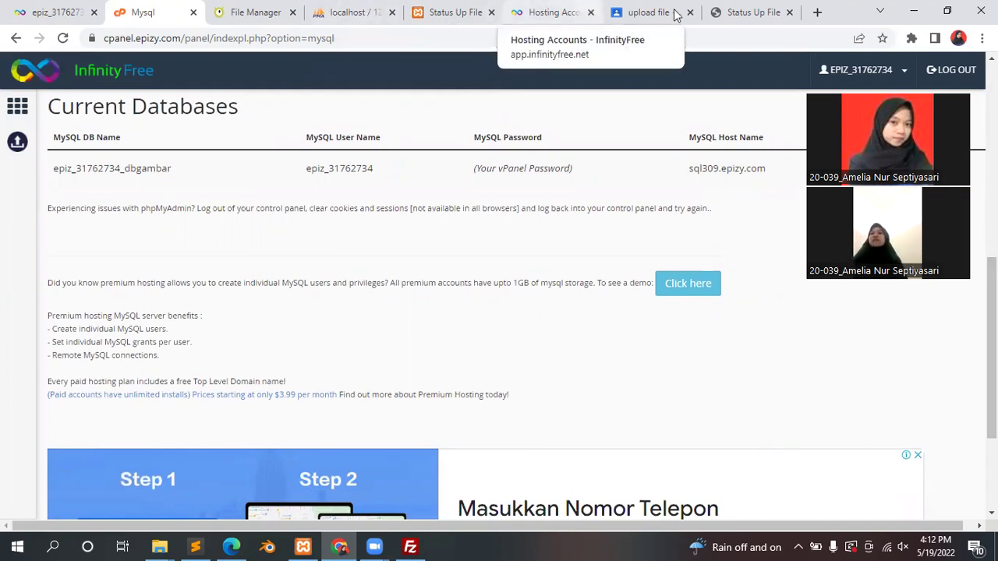
Step: Return to the hosted upload form and submit Screenshot (77).png again
click(711, 13)
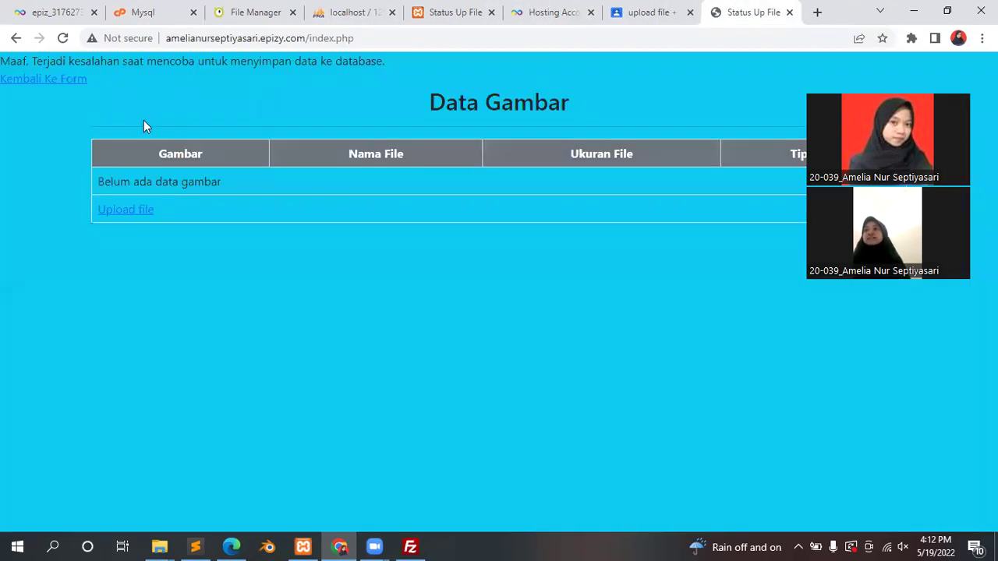
click(16, 37)
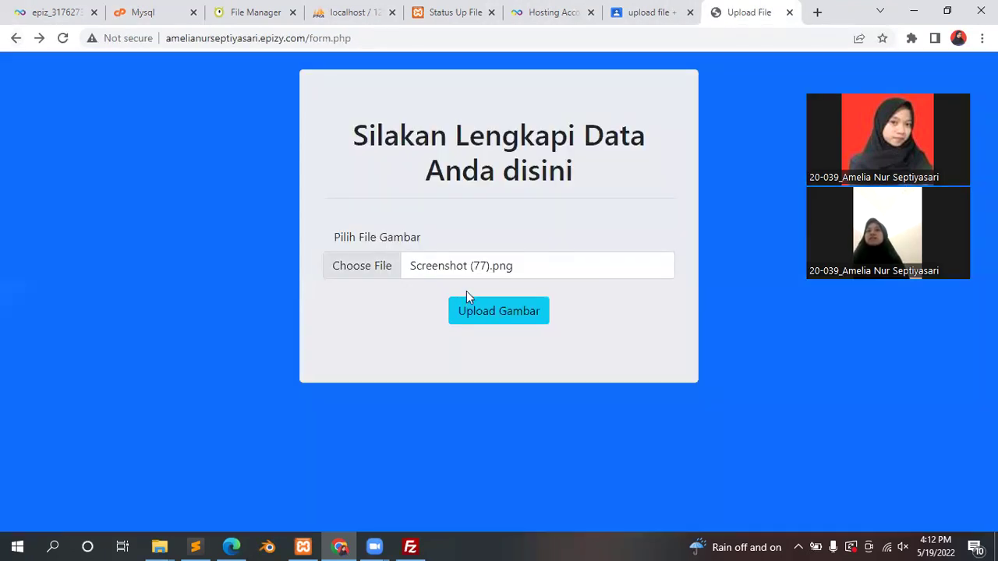
click(494, 306)
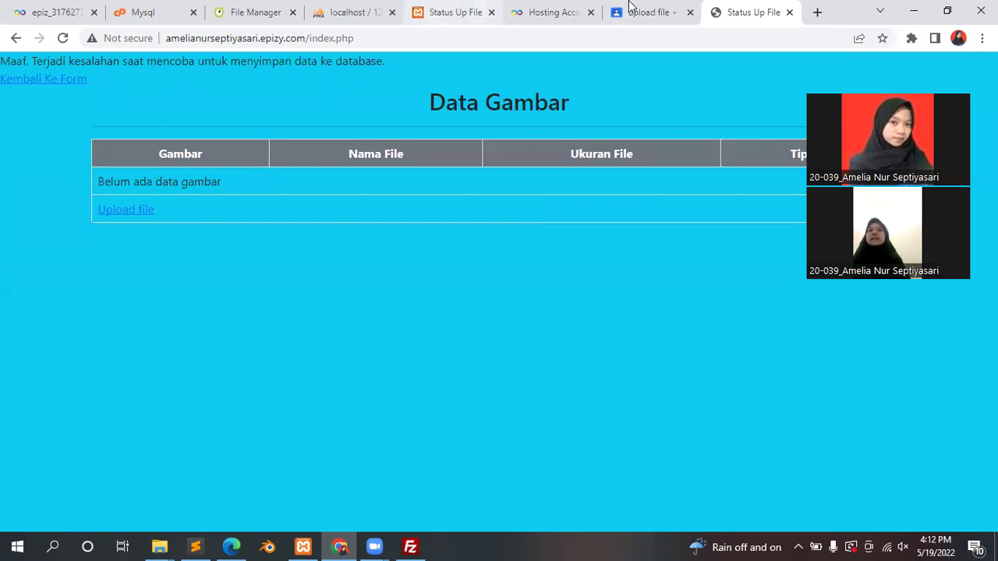
Step: Open phpMyAdmin for the hosted dbgambar database from the Current Databases list
click(170, 8)
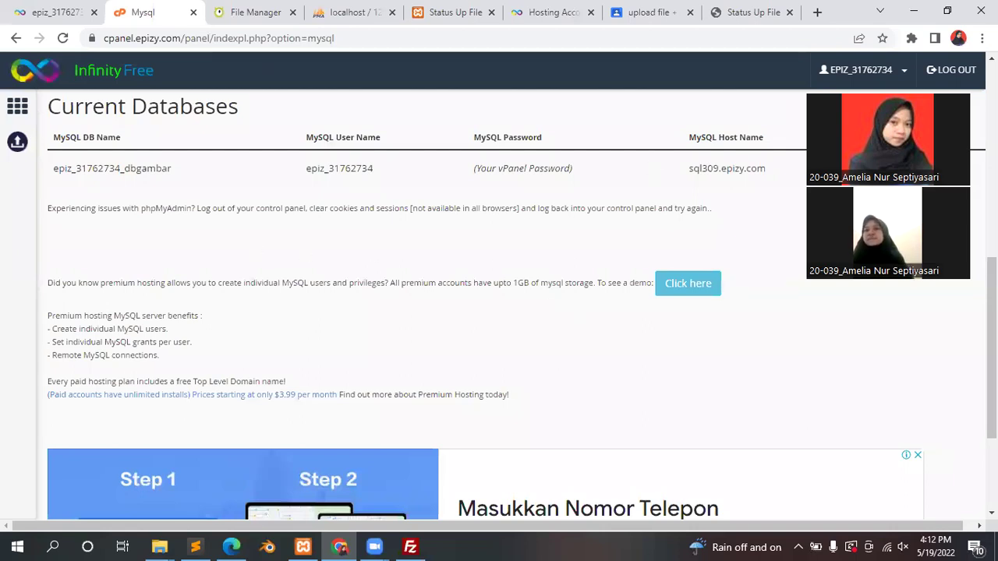
scroll(959, 300, up, 2)
scroll(959, 300, down, 1)
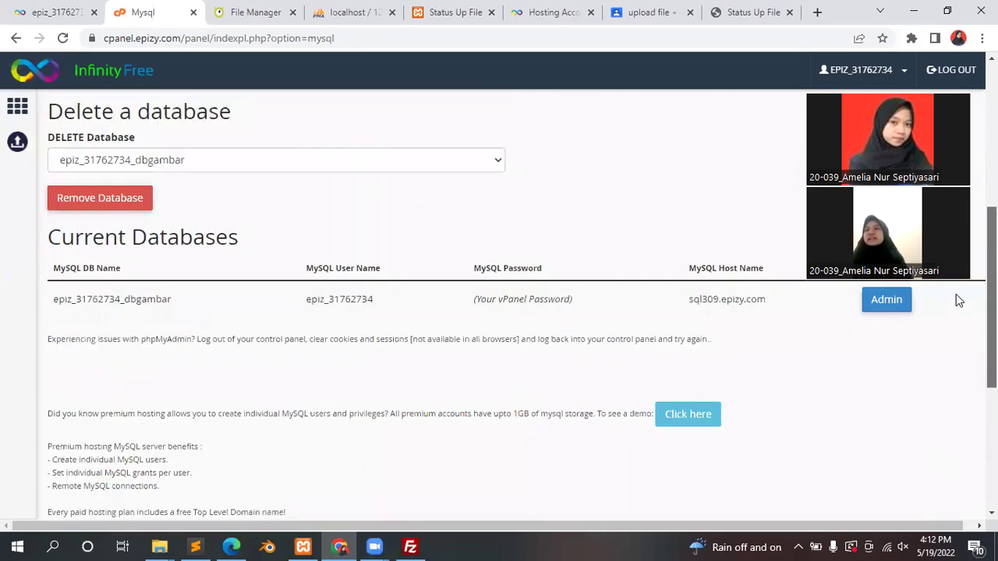
scroll(956, 294, up, 2)
scroll(954, 308, down, 1)
click(872, 400)
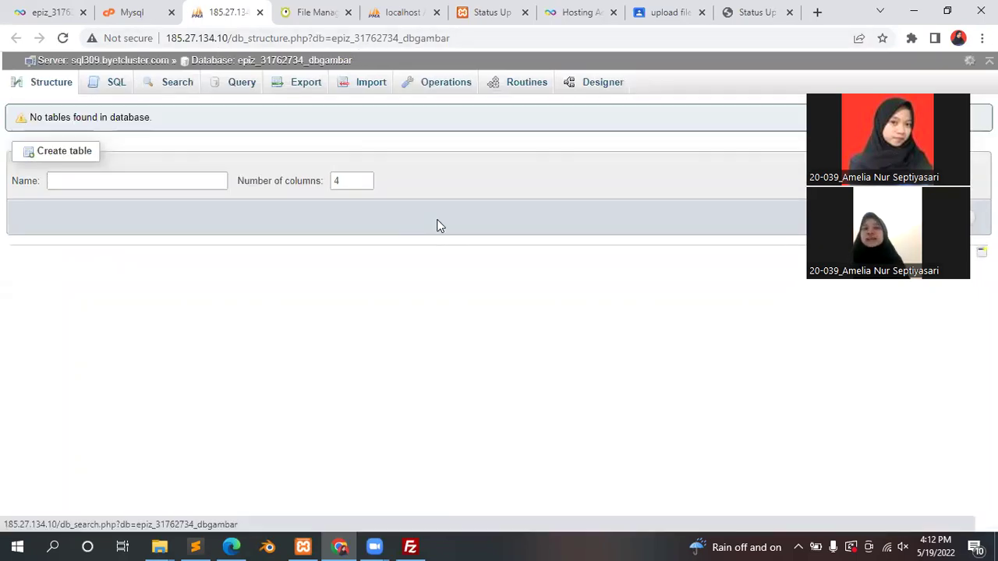
Step: Look at the local dbgambar database's table structure and return to the hosted database in phpMyAdmin
click(380, 12)
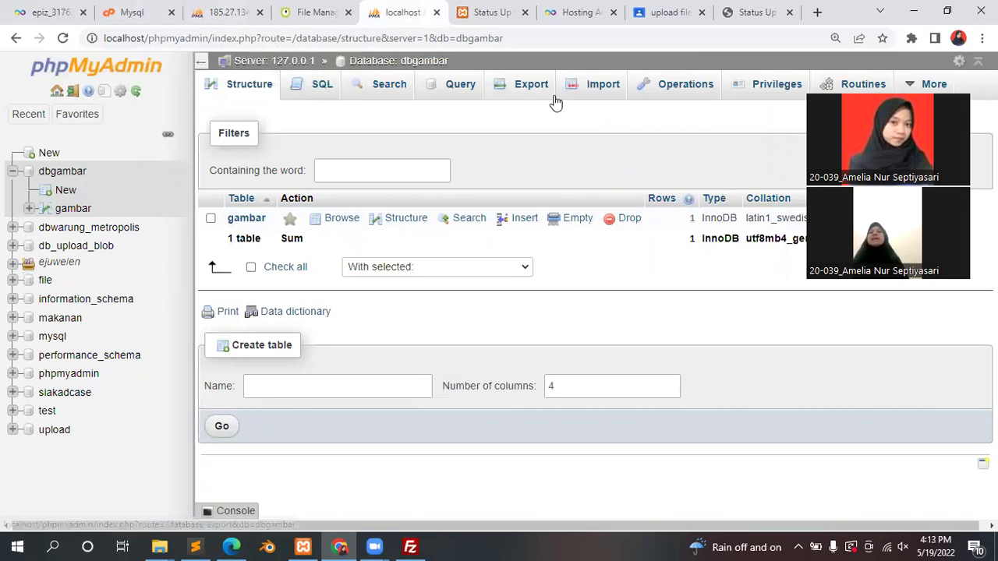
click(314, 10)
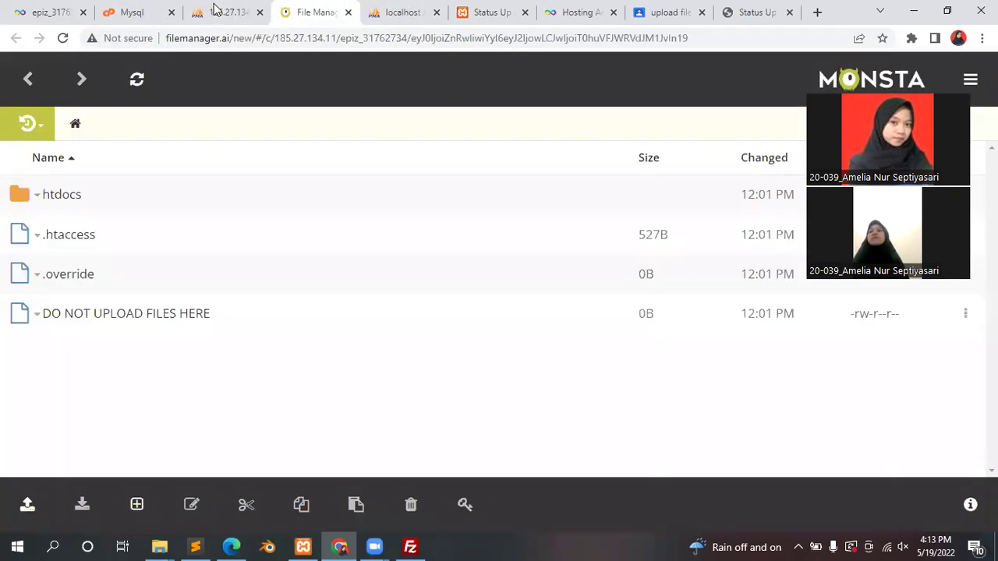
click(148, 9)
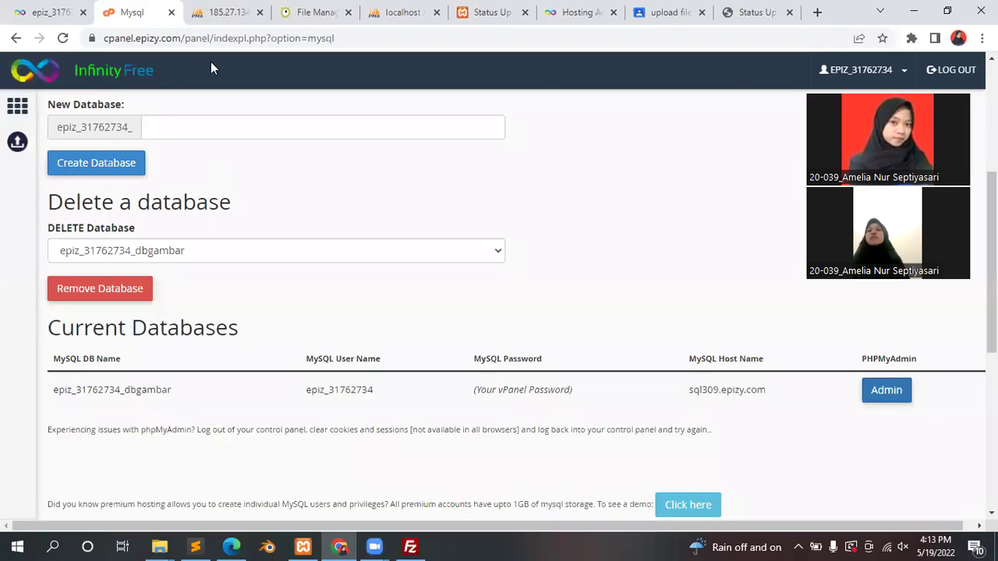
click(223, 11)
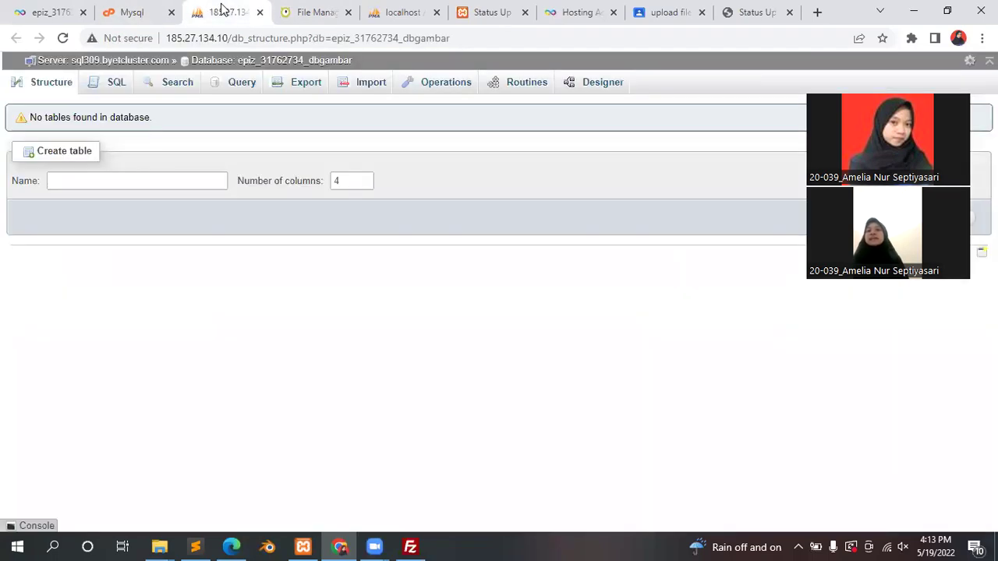
Step: Import gambar.sql from the Downloads folder into the hosted dbgambar database in SQL format
click(366, 84)
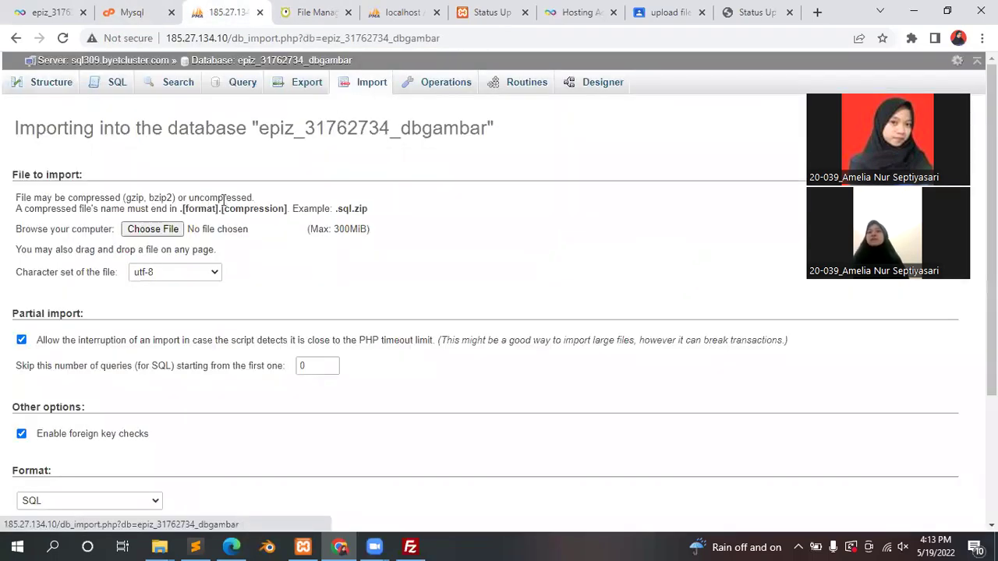
click(176, 230)
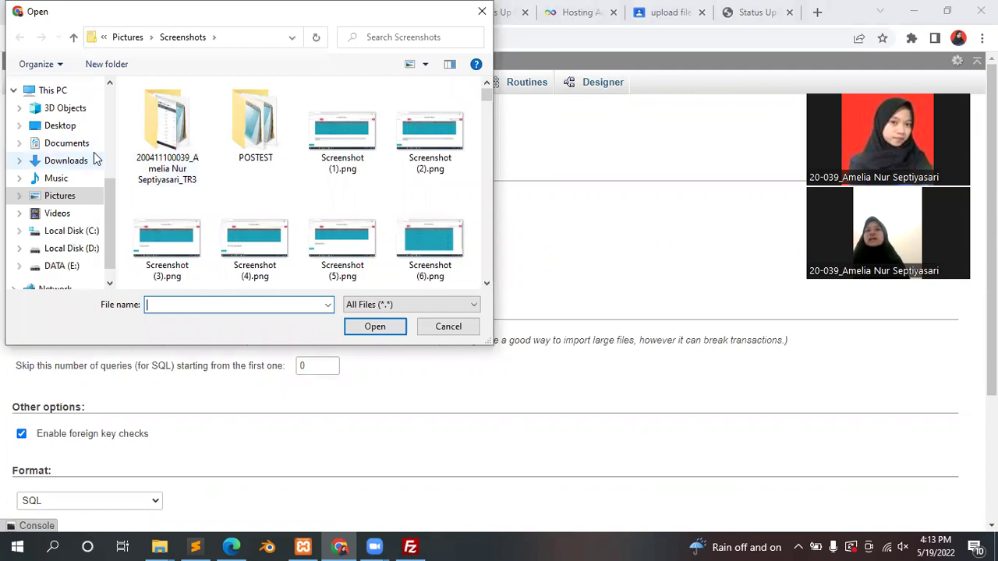
click(94, 158)
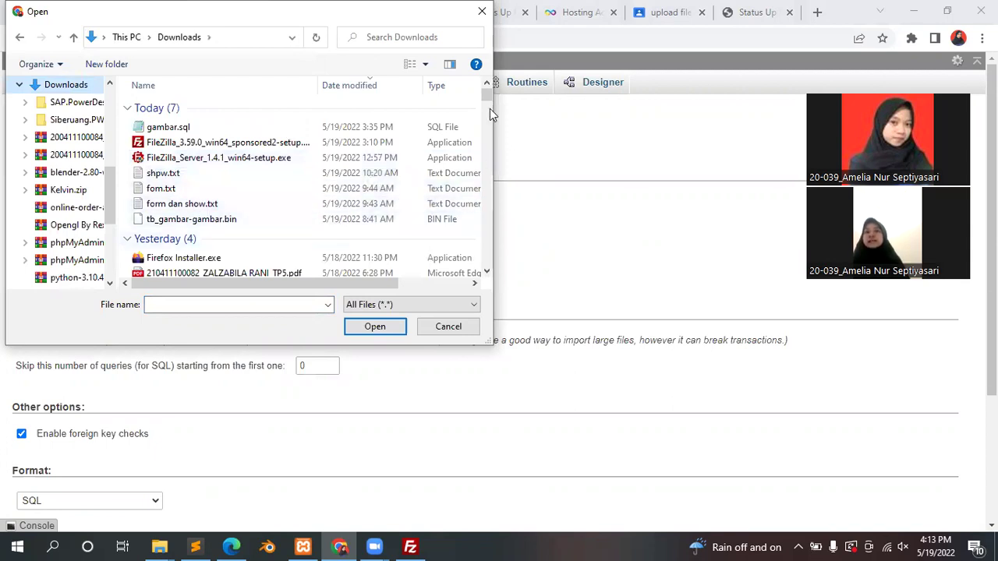
drag(486, 96, 486, 89)
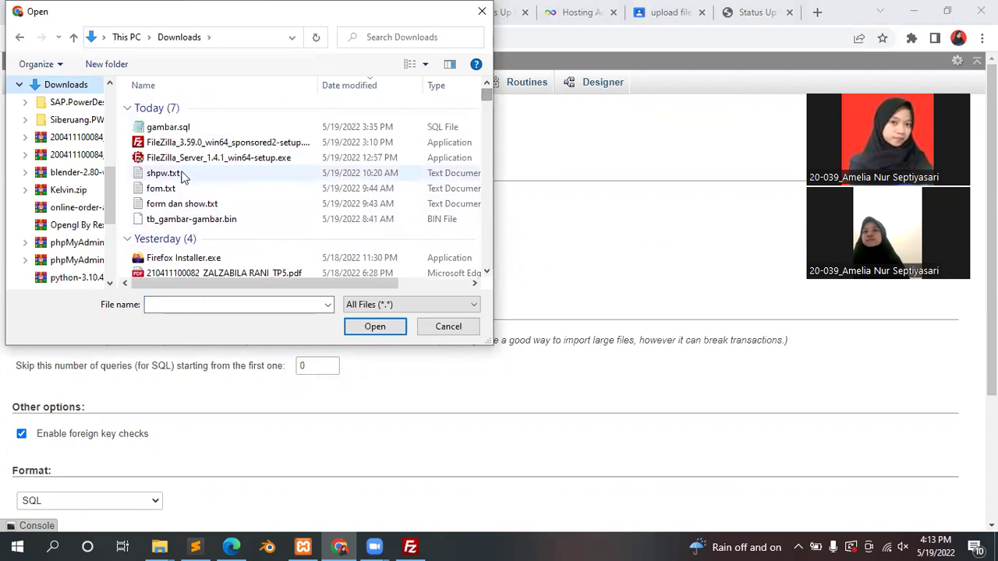
click(186, 133)
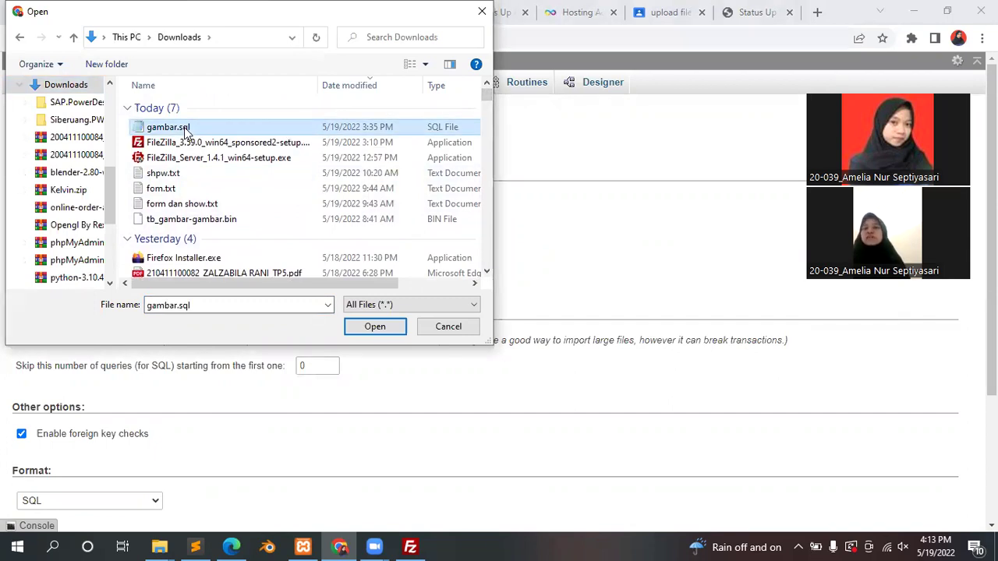
click(375, 327)
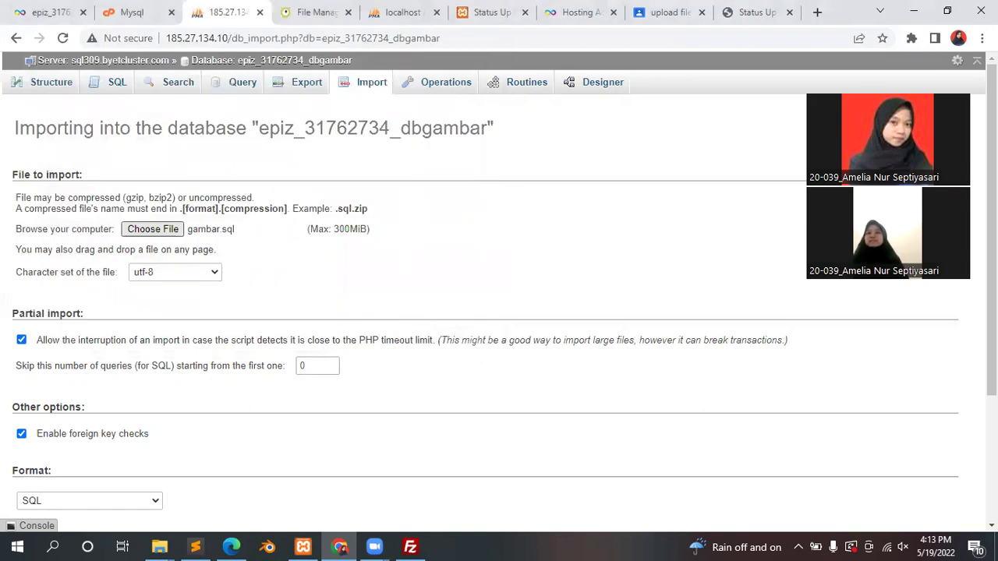
scroll(442, 340, down, 1)
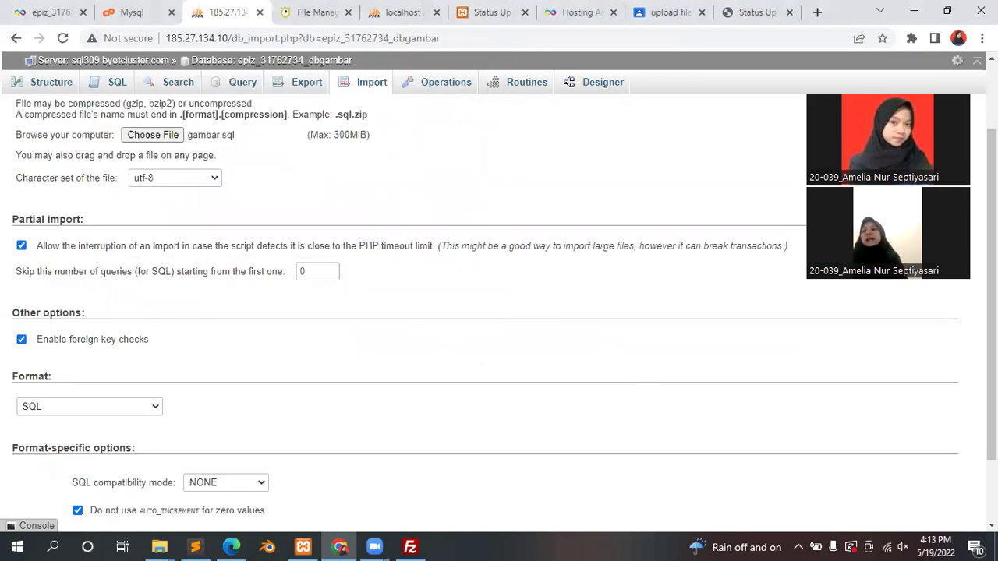
scroll(499, 307, down, 1)
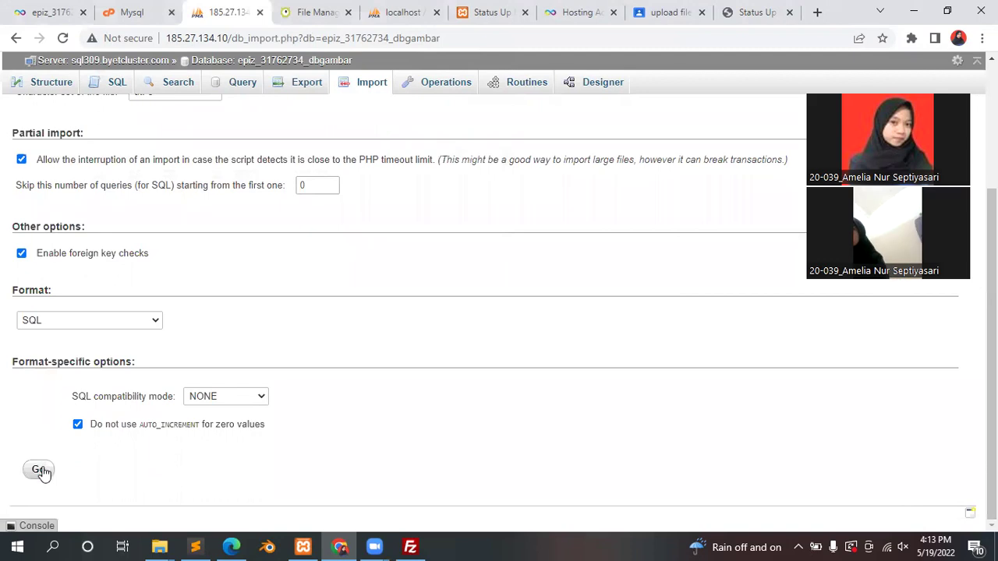
click(41, 470)
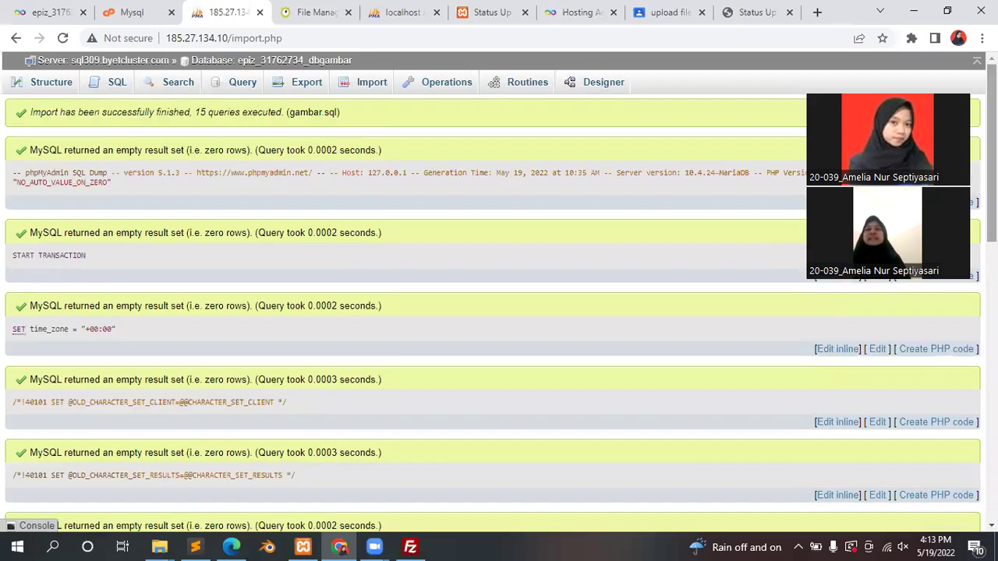
scroll(499, 312, down, 4)
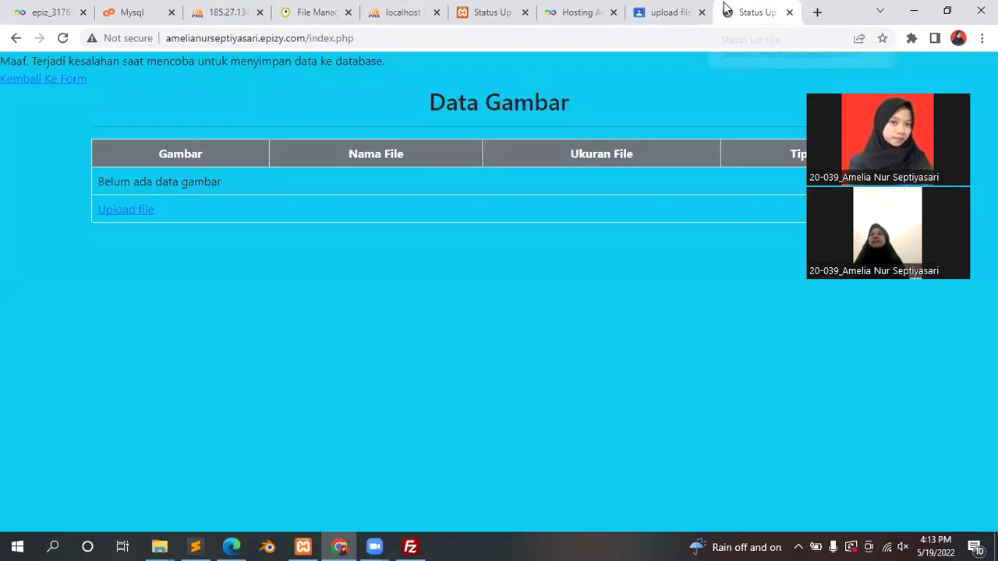
Step: Reload the hosted Data Gambar page and confirm resubmitting the upload form data
click(753, 12)
click(62, 38)
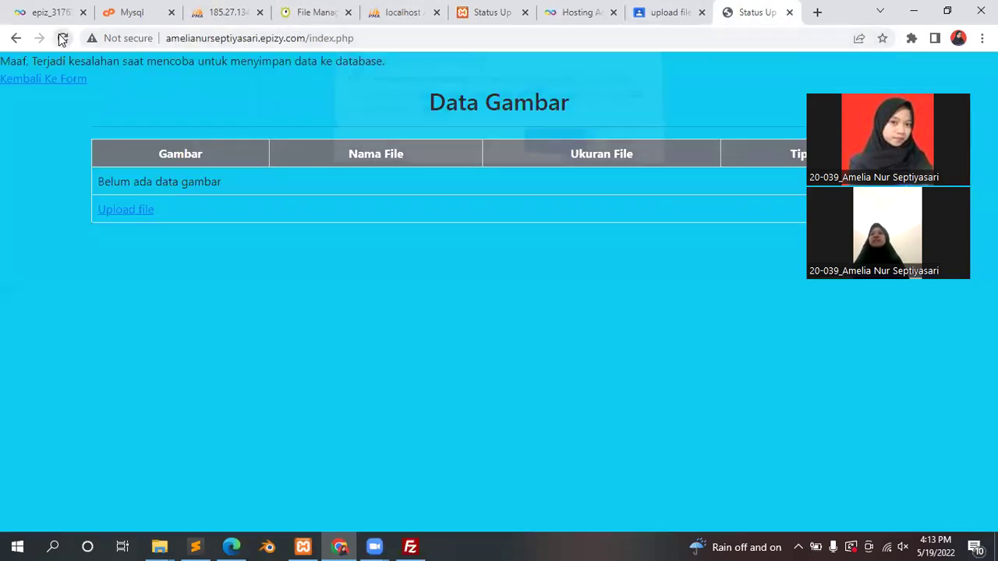
click(534, 155)
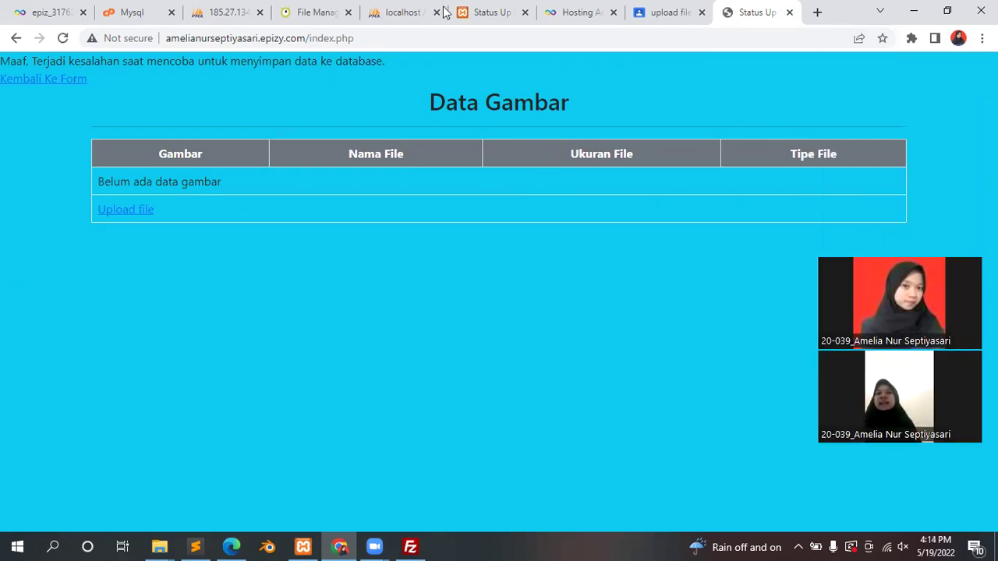
Step: Review the hosted database's name, user name and host name on the MySQL Databases page
click(145, 7)
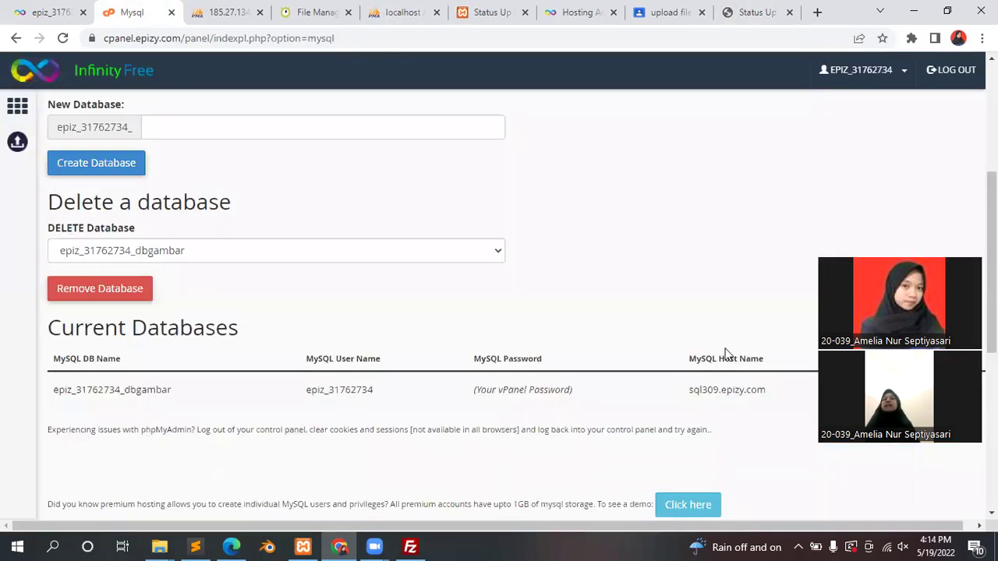
scroll(725, 352, down, 3)
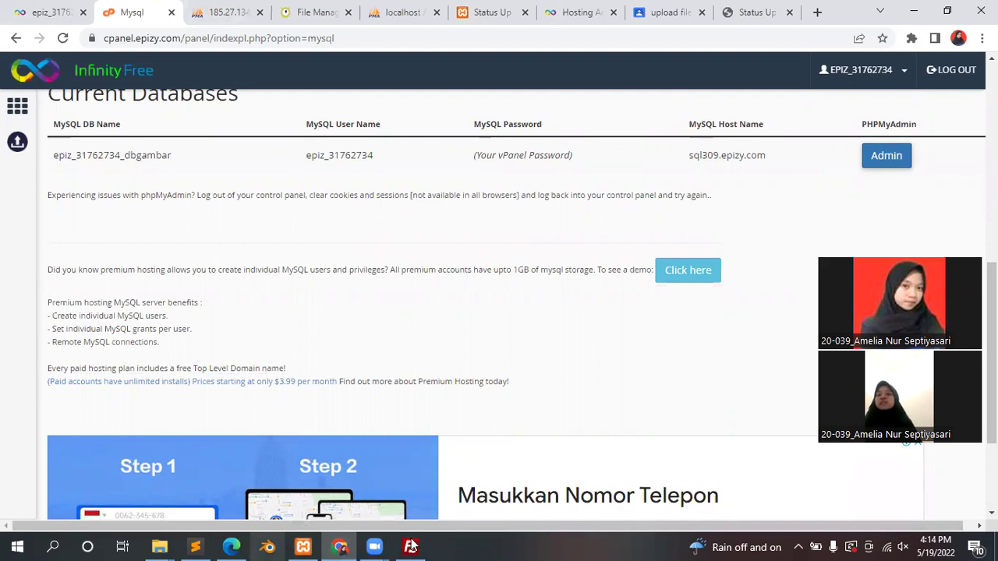
Step: Switch to FileZilla, open the remote htdocs file koneksi.php for editing and place its window below the hosted database details
mouse_move(410, 547)
click(457, 482)
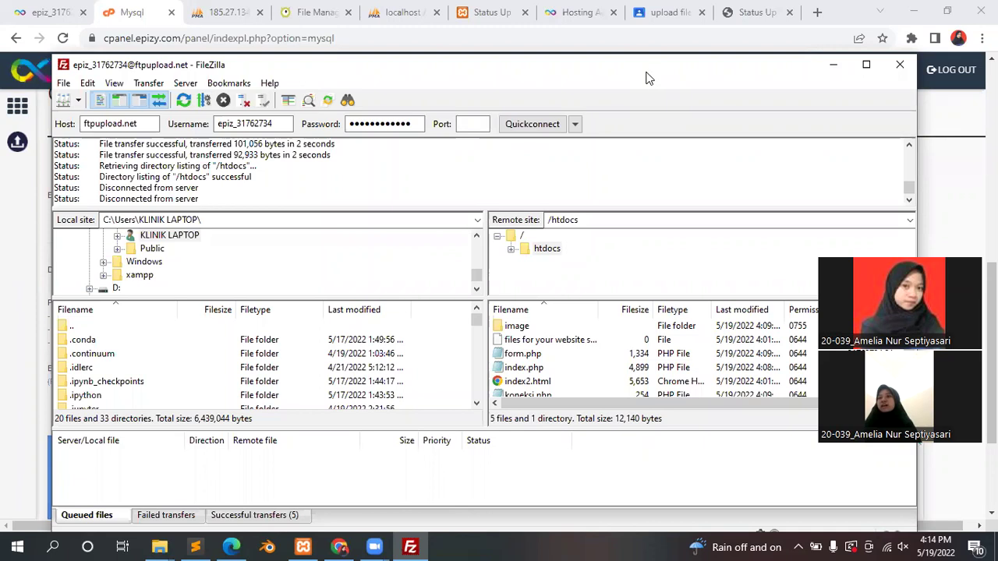
drag(645, 78, 683, 24)
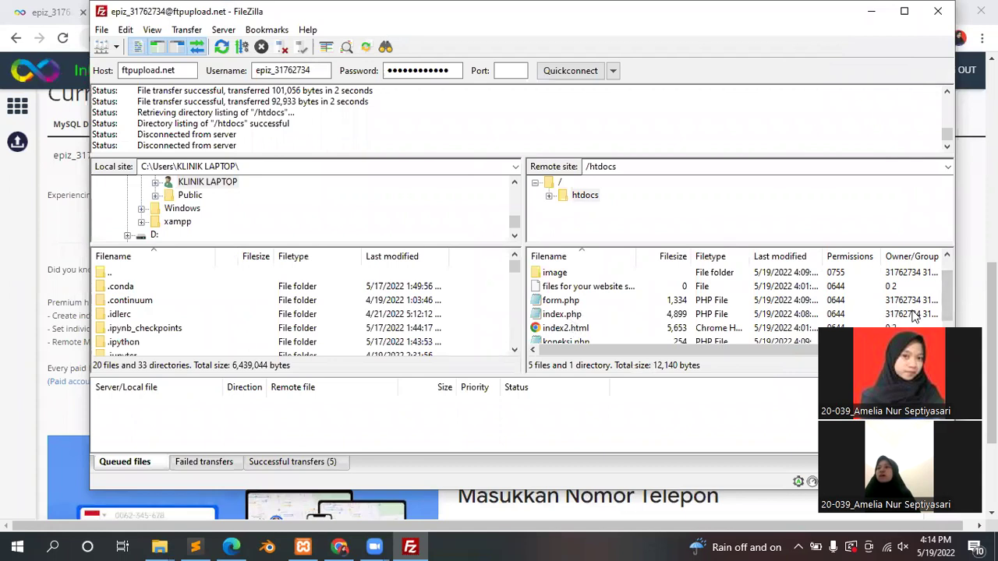
drag(949, 289, 948, 304)
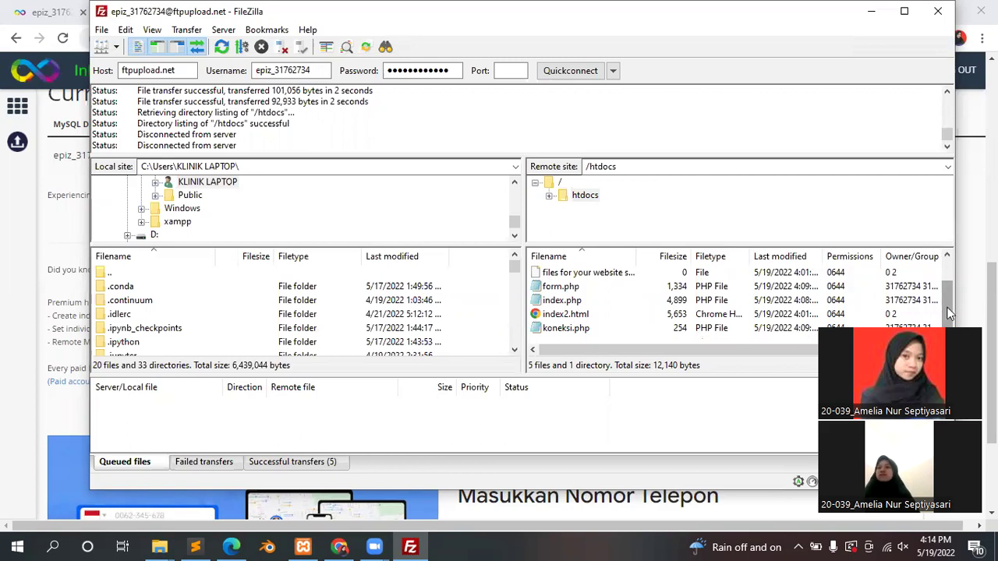
mouse_move(949, 312)
mouse_down()
mouse_move(946, 289)
mouse_move(949, 323)
mouse_up()
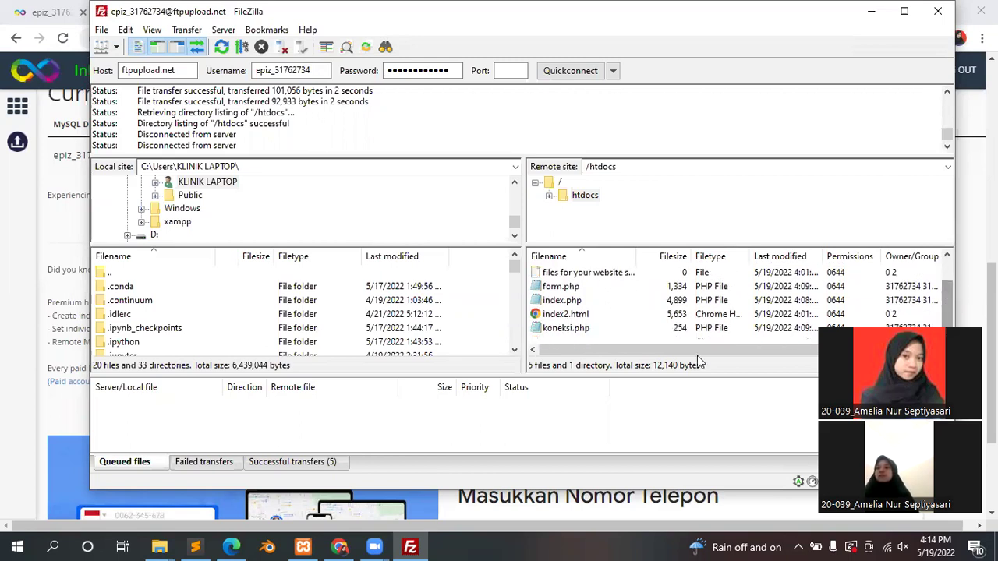
click(662, 331)
right_click(662, 330)
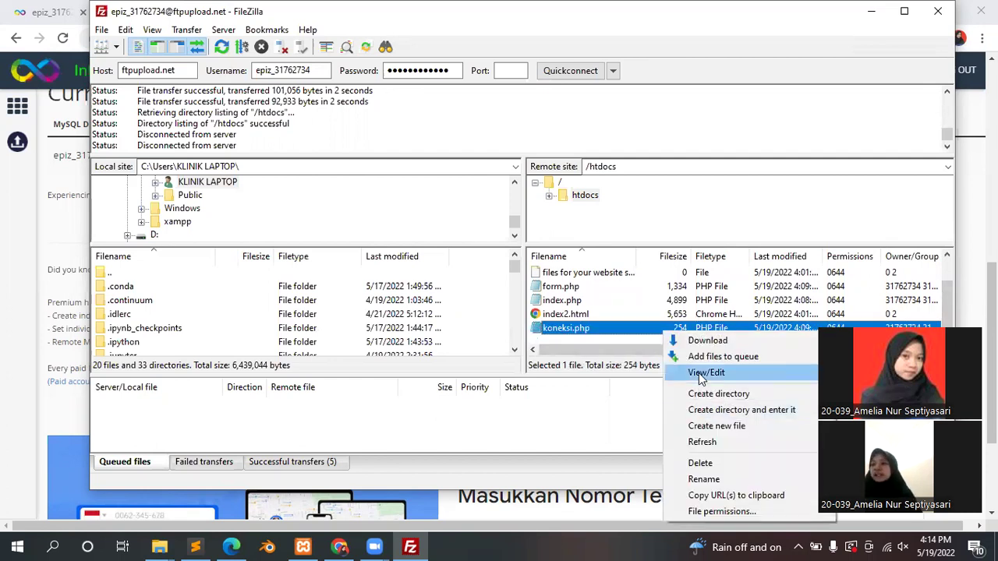
click(701, 375)
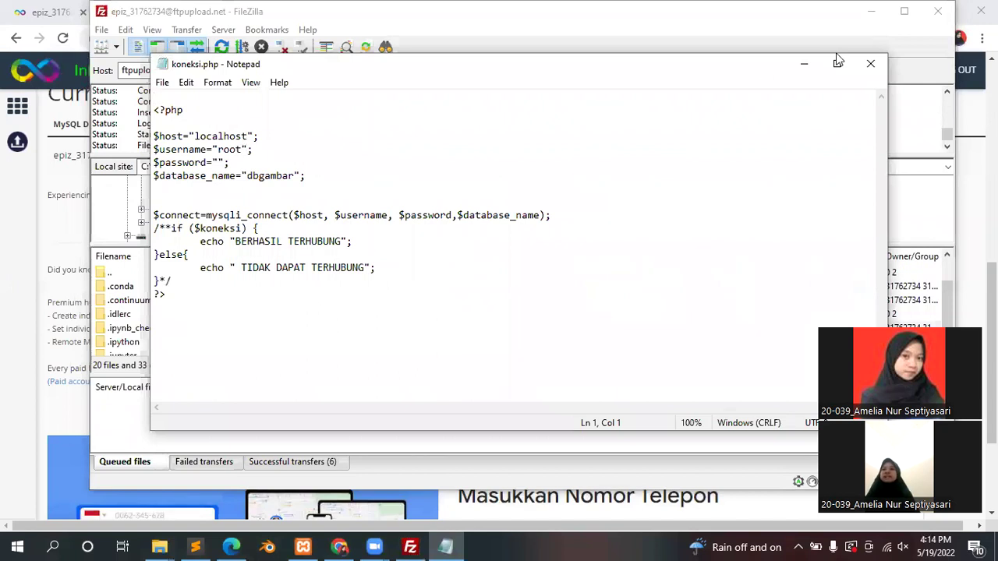
click(869, 10)
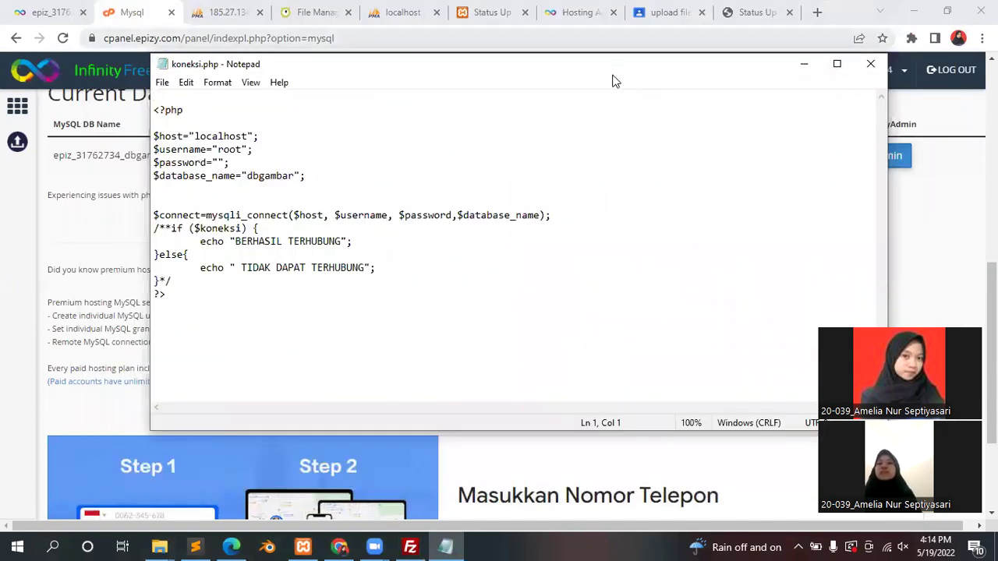
drag(612, 76, 591, 212)
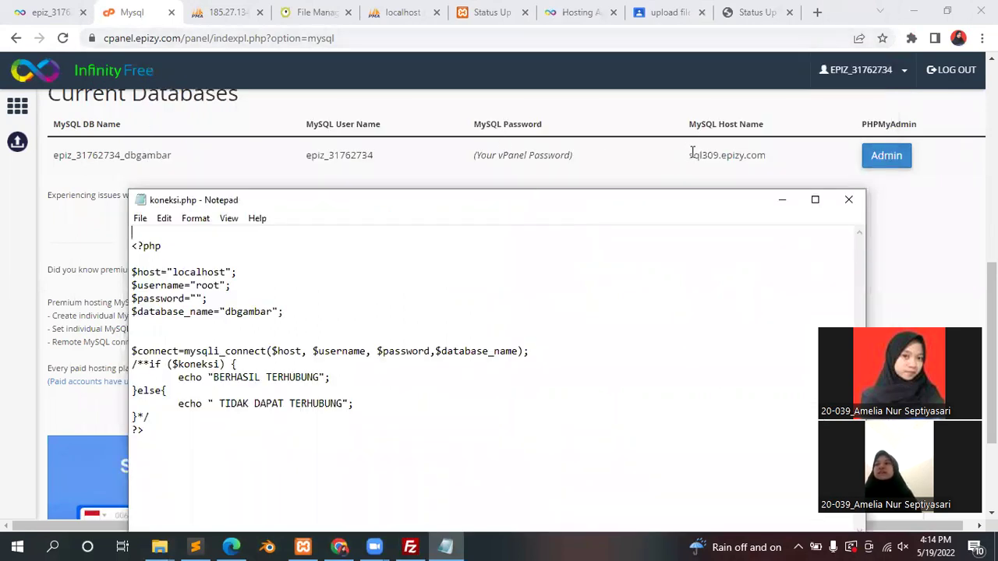
Step: Copy the MySQL host name sql309.epizy.com and use it as the $host value in koneksi.php
drag(690, 155, 787, 165)
key(ctrl+c)
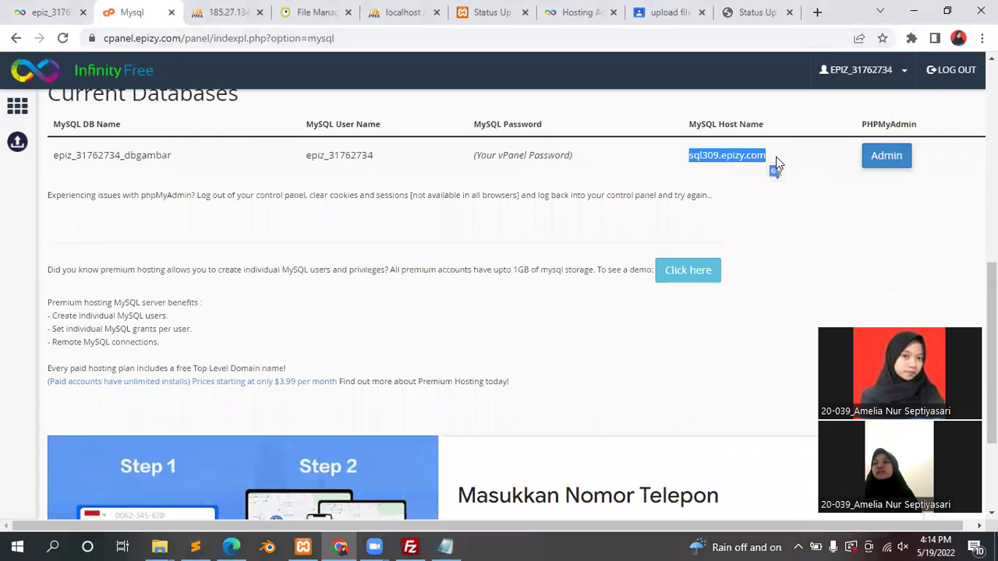
mouse_move(445, 546)
click(481, 481)
click(226, 272)
key(BackSpace)
key(BackSpace)
key(BackSpace)
key(BackSpace)
key(BackSpace)
key(BackSpace)
key(BackSpace)
key(BackSpace)
key(BackSpace)
key(ctrl+v)
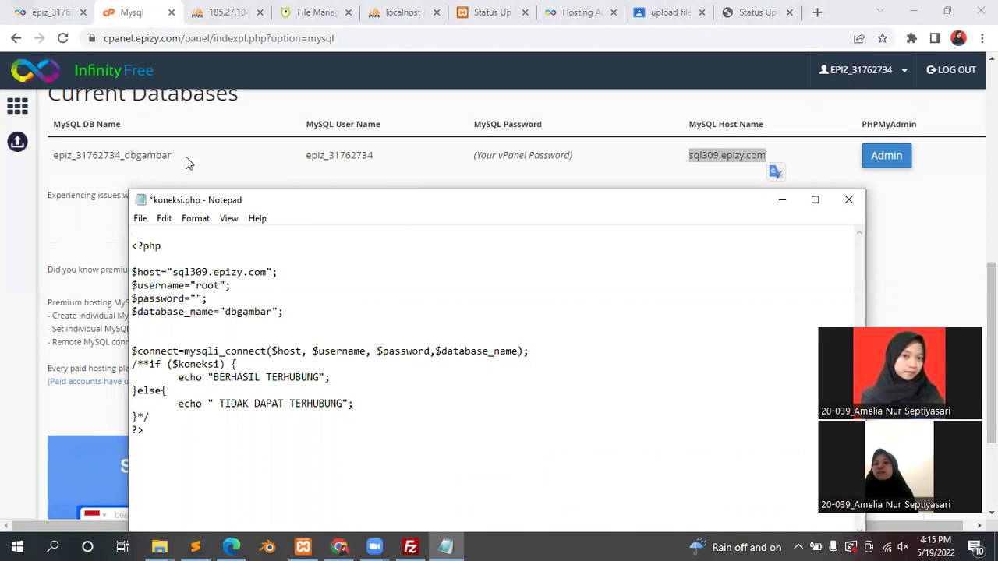
Step: Copy the hosted MySQL user name and use it as the $username value in koneksi.php
drag(309, 153, 398, 169)
key(ctrl+c)
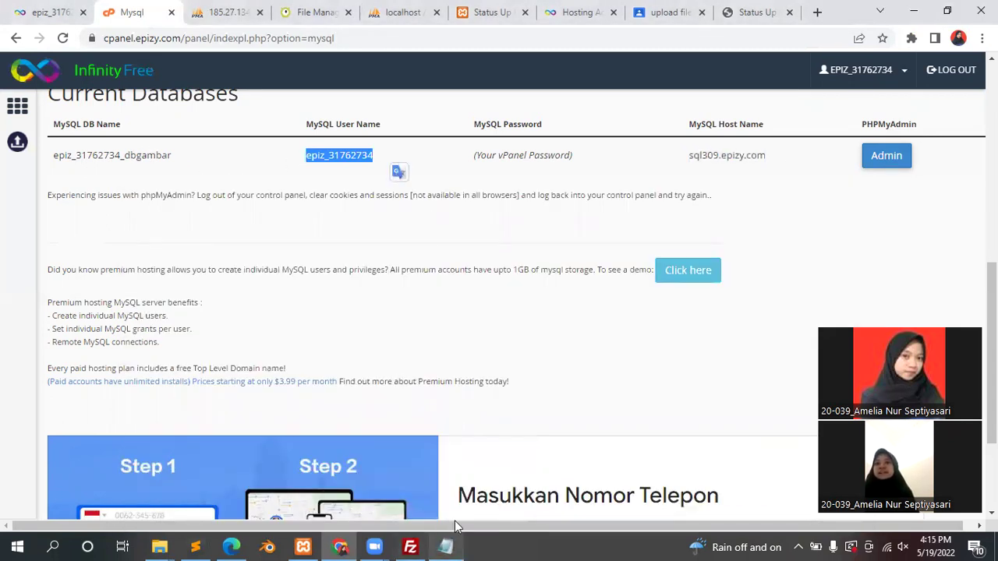
mouse_move(454, 520)
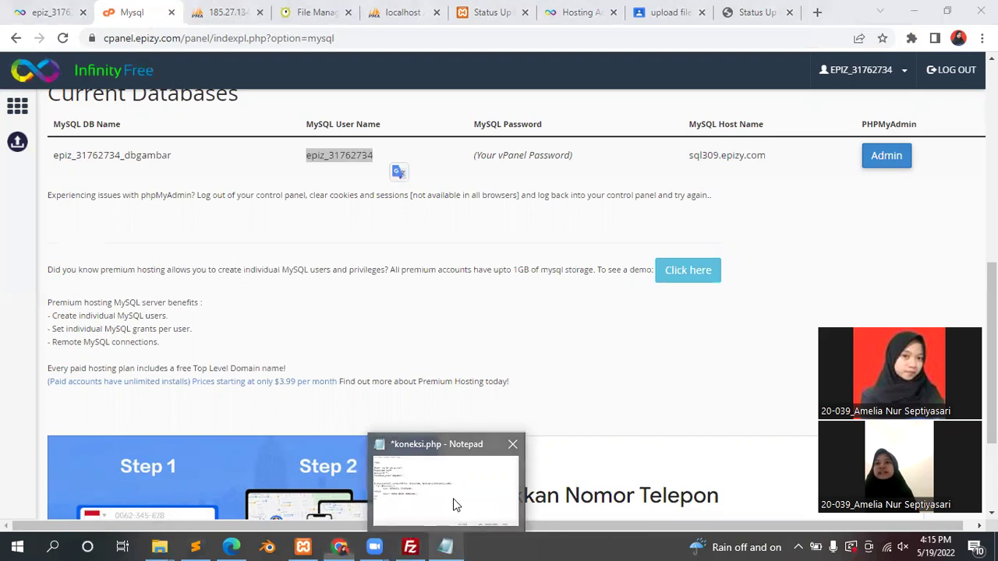
click(456, 505)
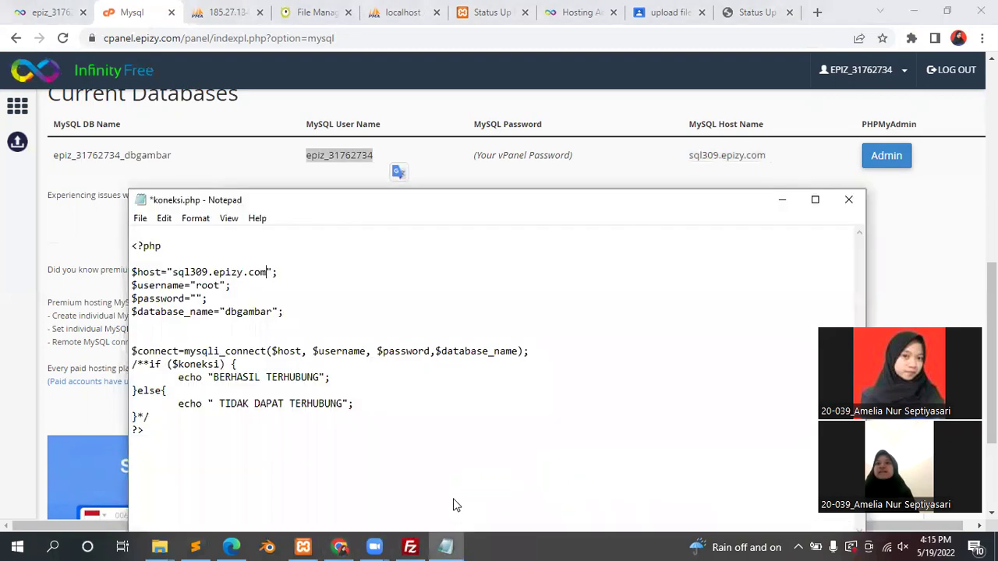
click(220, 285)
key(BackSpace)
key(BackSpace)
key(BackSpace)
key(BackSpace)
key(ctrl+v)
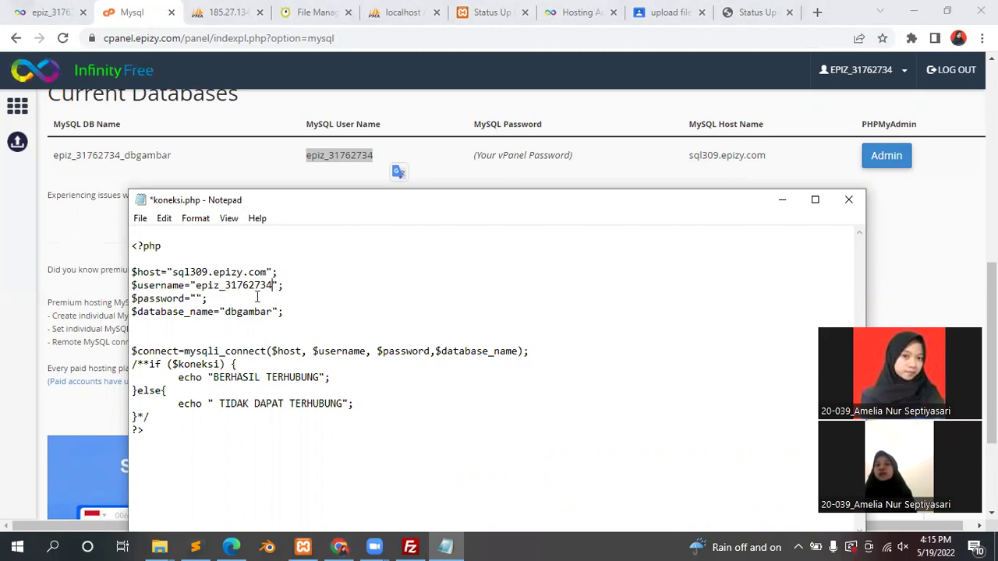
Step: Set $database_name in koneksi.php to the full hosted name of the dbgambar database, including its account prefix, and save the file
click(173, 164)
drag(175, 164, 54, 158)
key(ctrl+c)
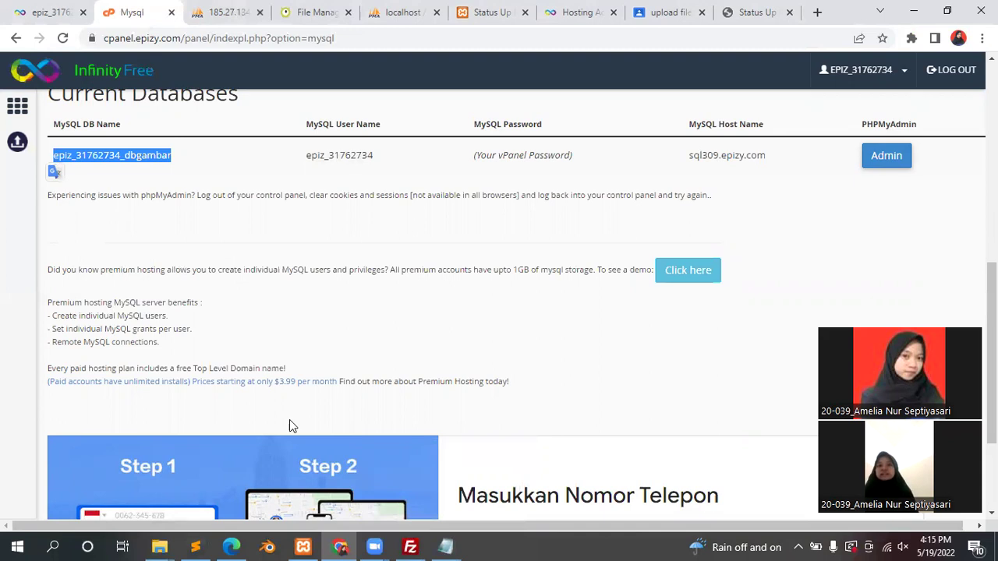
mouse_move(460, 546)
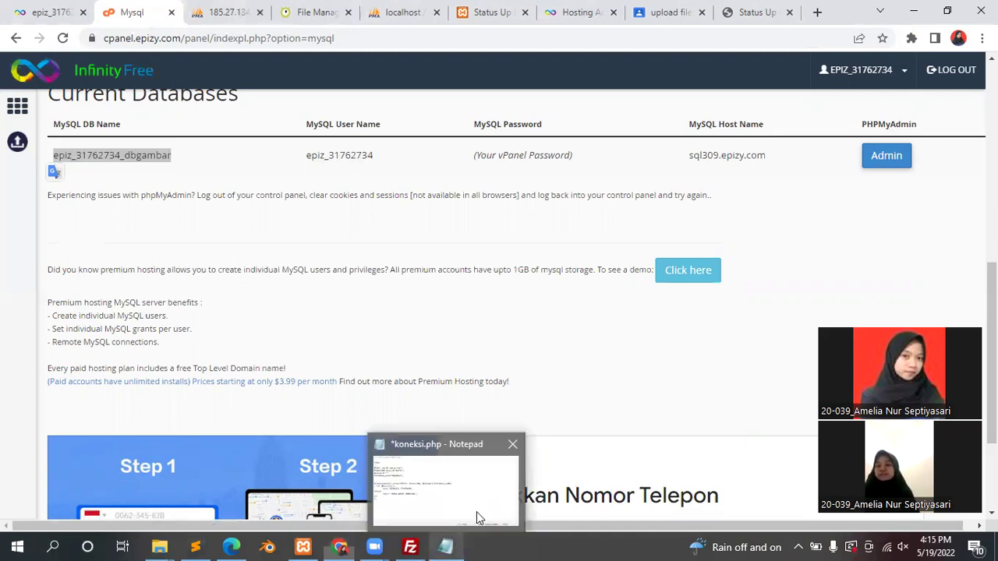
click(476, 517)
click(273, 311)
key(BackSpace)
key(BackSpace)
key(BackSpace)
key(BackSpace)
key(BackSpace)
key(BackSpace)
key(BackSpace)
key(BackSpace)
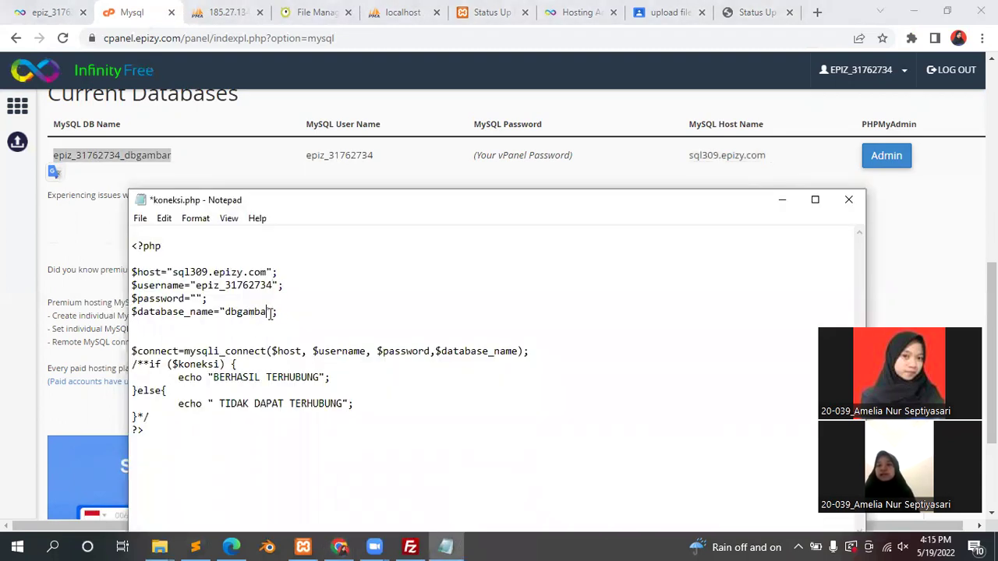
key(ctrl+v)
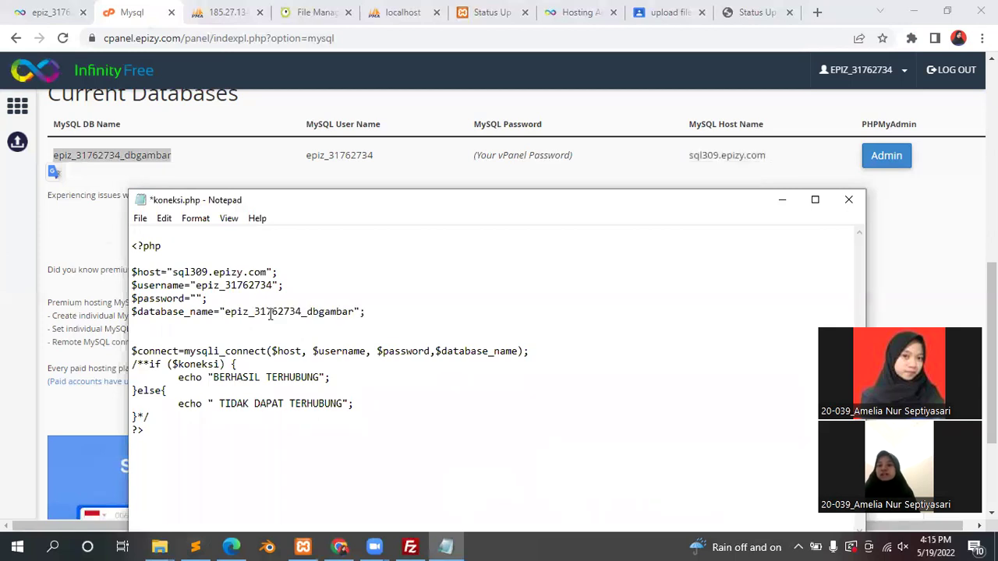
key(ctrl+s)
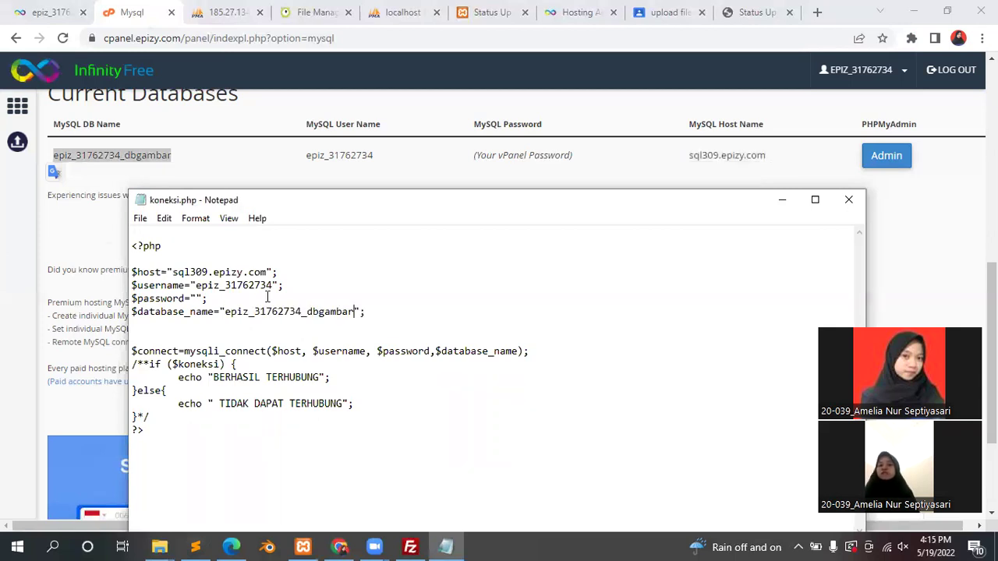
Step: Copy the hosting account password from the InfinityFree account details into the $password value in koneksi.php and save the file
click(43, 9)
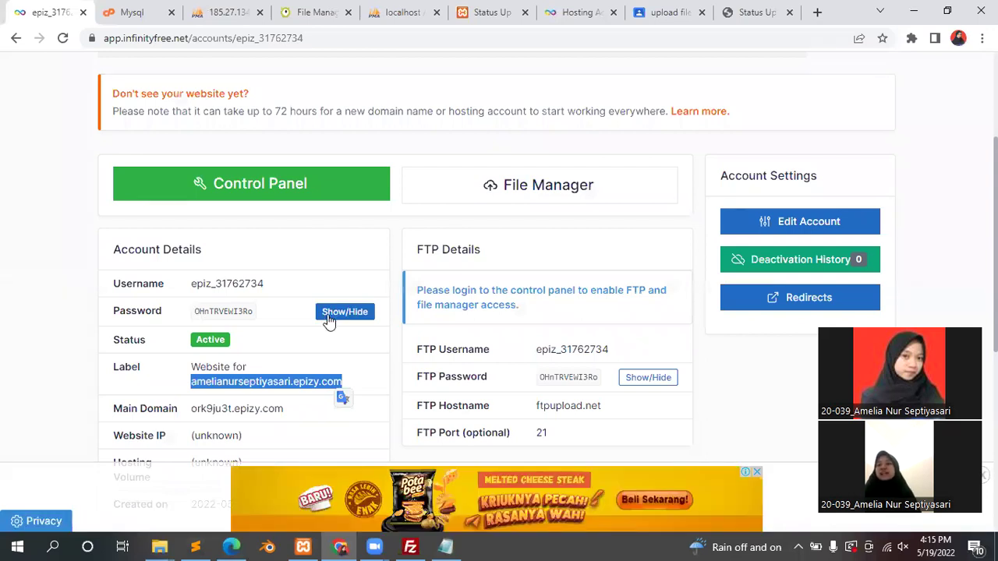
double_click(198, 311)
key(ctrl+c)
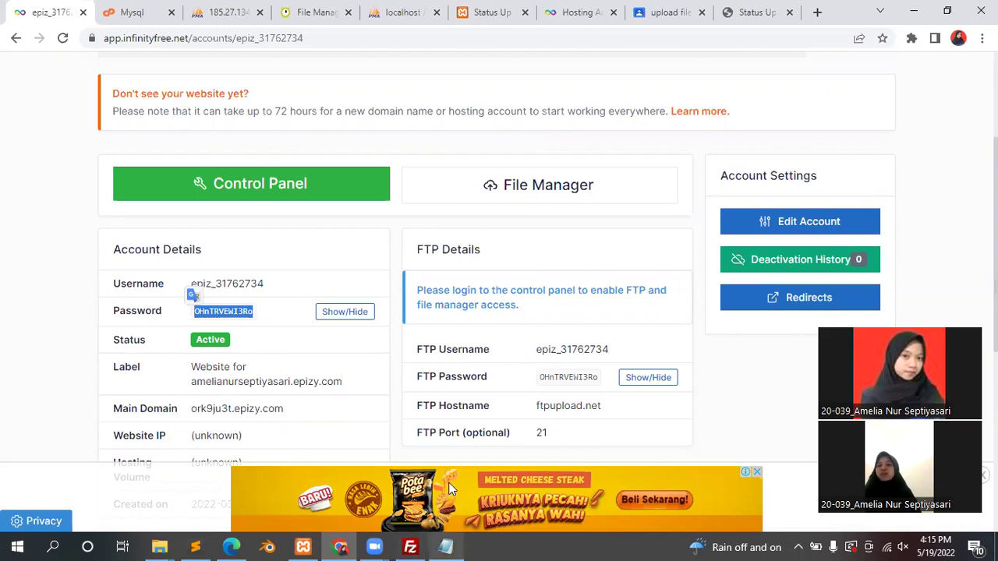
click(445, 546)
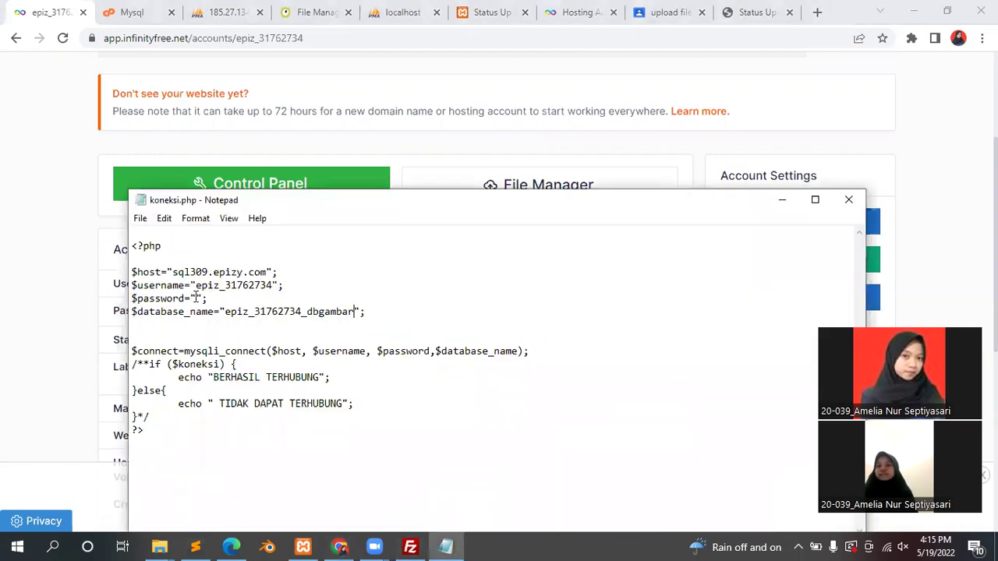
click(196, 299)
key(ctrl+v)
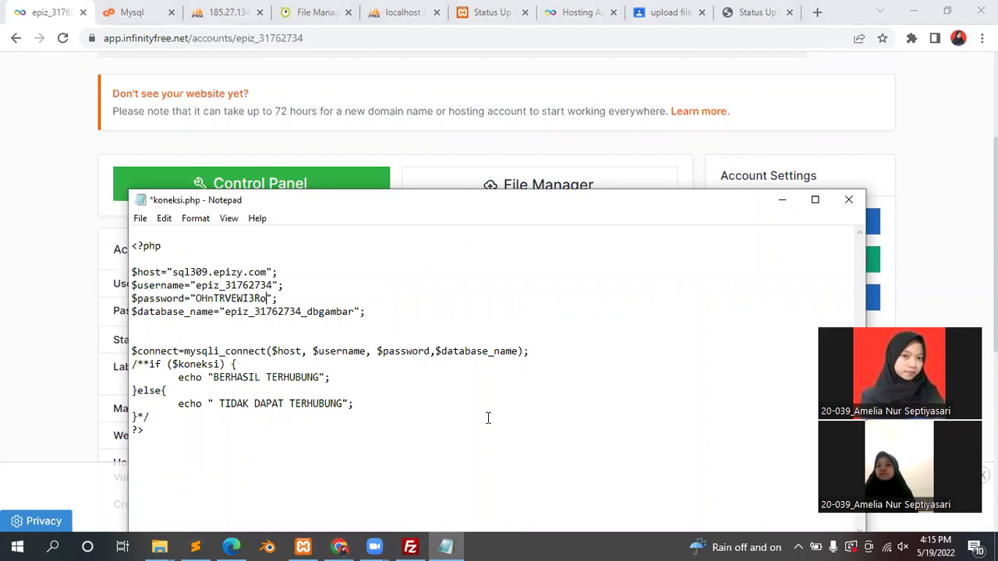
key(ctrl+s)
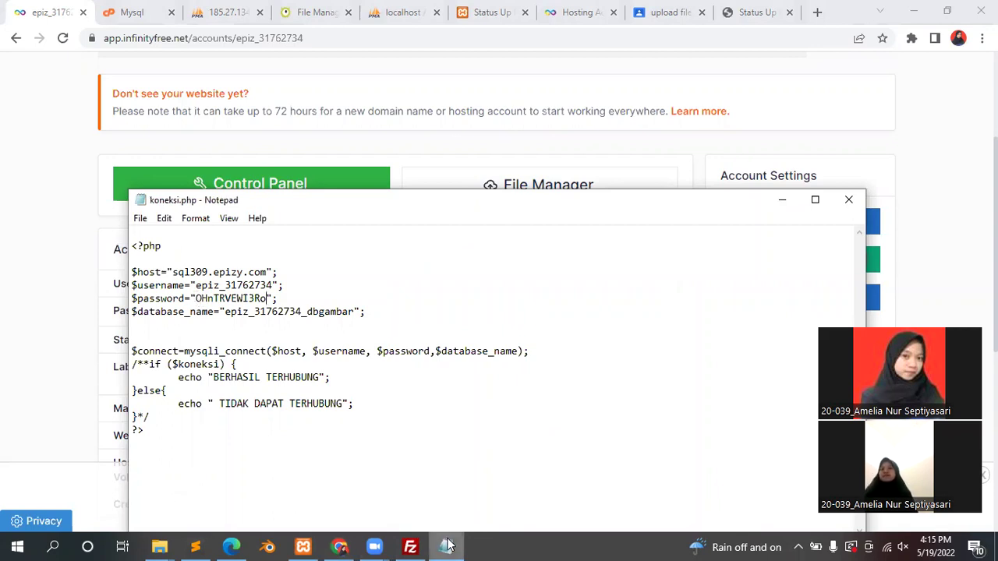
Step: Return to FileZilla and upload the changed koneksi.php back to the server
mouse_move(450, 544)
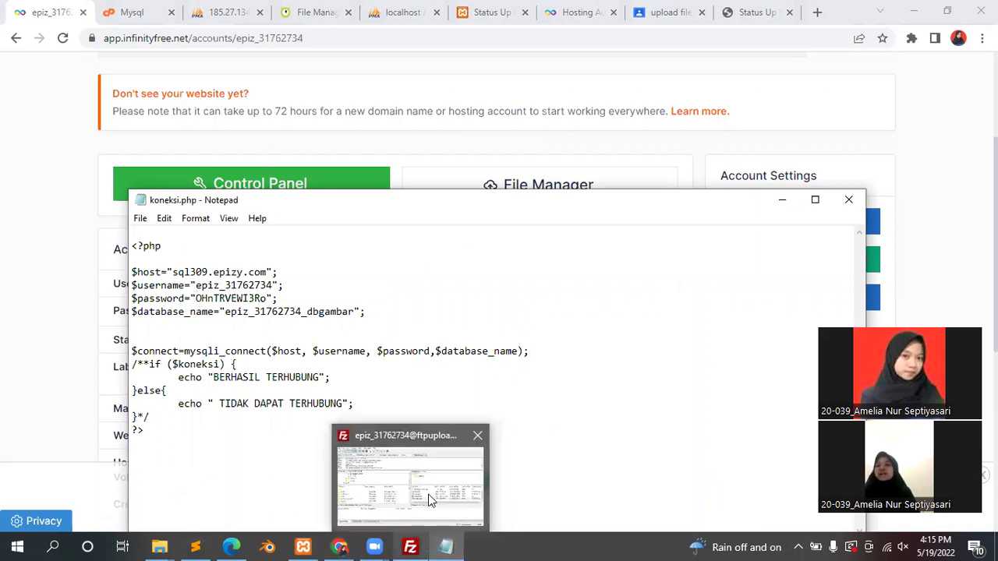
click(428, 495)
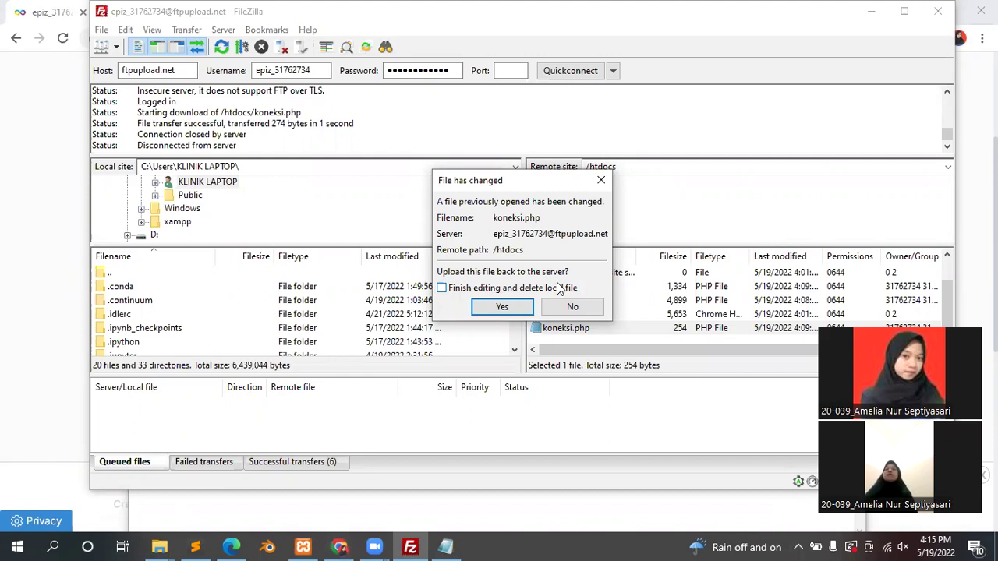
click(502, 307)
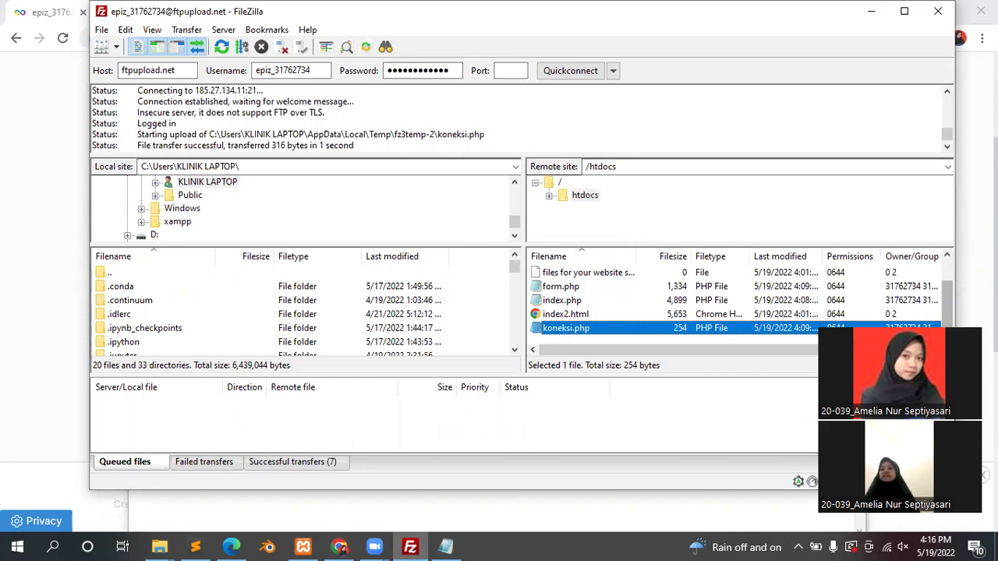
Step: Return to the live site in Chrome and load its root address without form.php to check the Data Gambar page
mouse_move(339, 545)
click(339, 499)
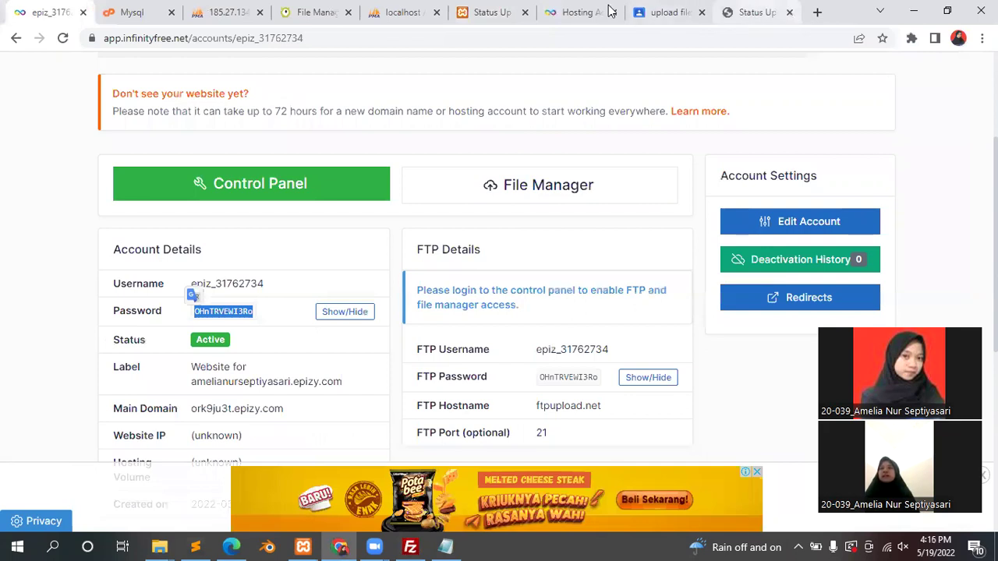
click(756, 12)
click(16, 38)
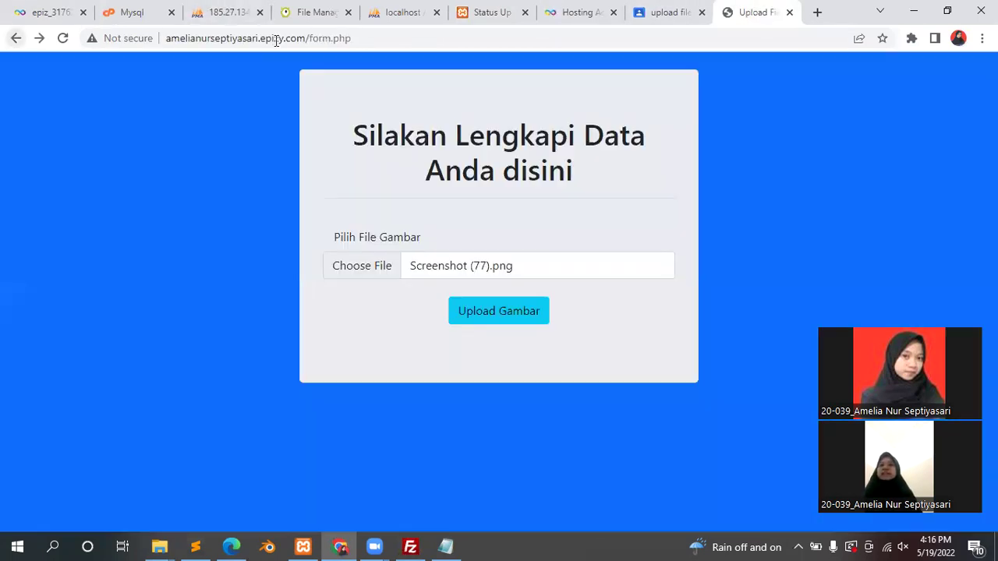
click(367, 32)
double_click(367, 32)
key(BackSpace)
key(BackSpace)
key(BackSpace)
key(BackSpace)
key(BackSpace)
key(BackSpace)
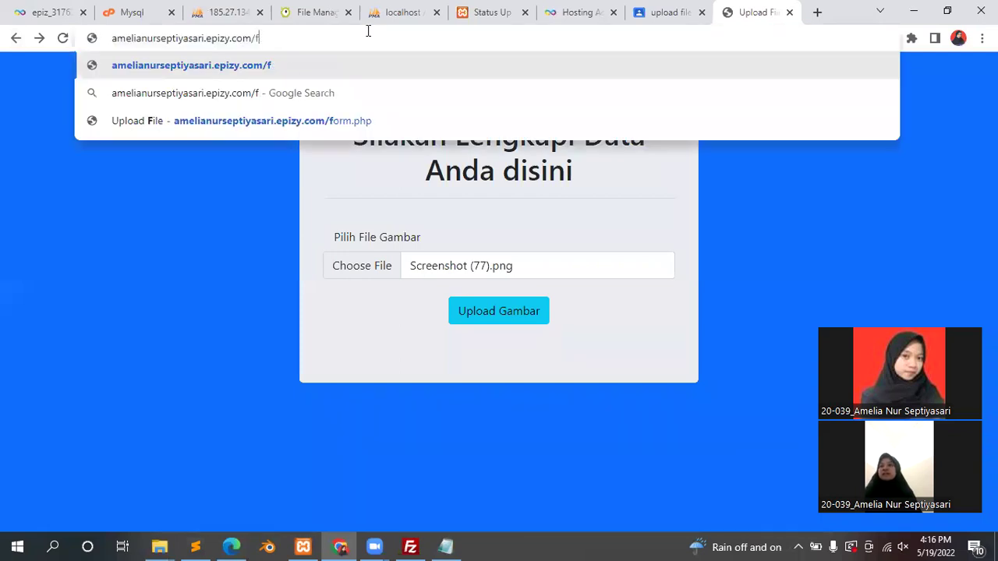
key(Return)
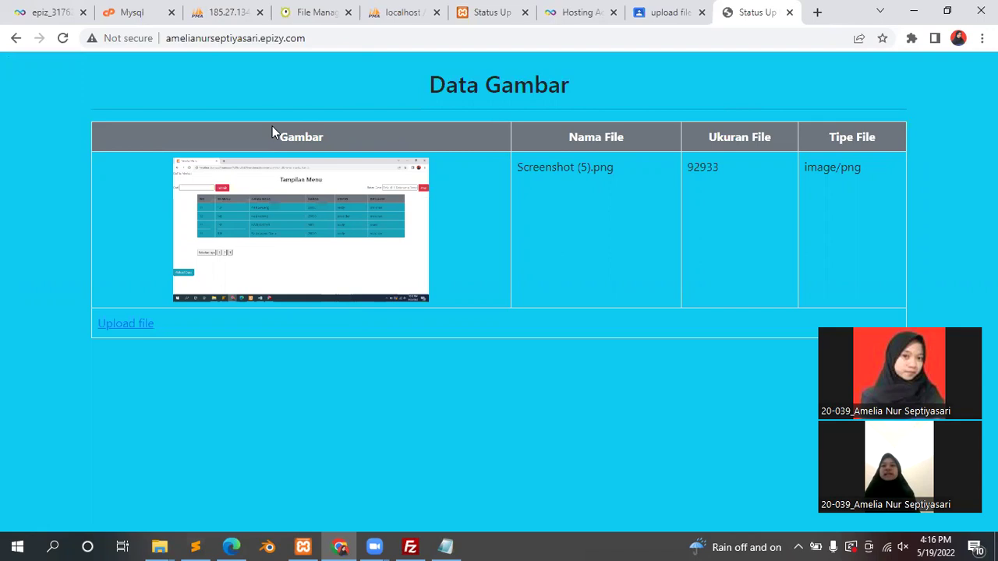
Step: Upload Search Menu Ayam.png from the Screenshots folder in Pictures through the live site's upload form and check the Data Gambar list
click(142, 331)
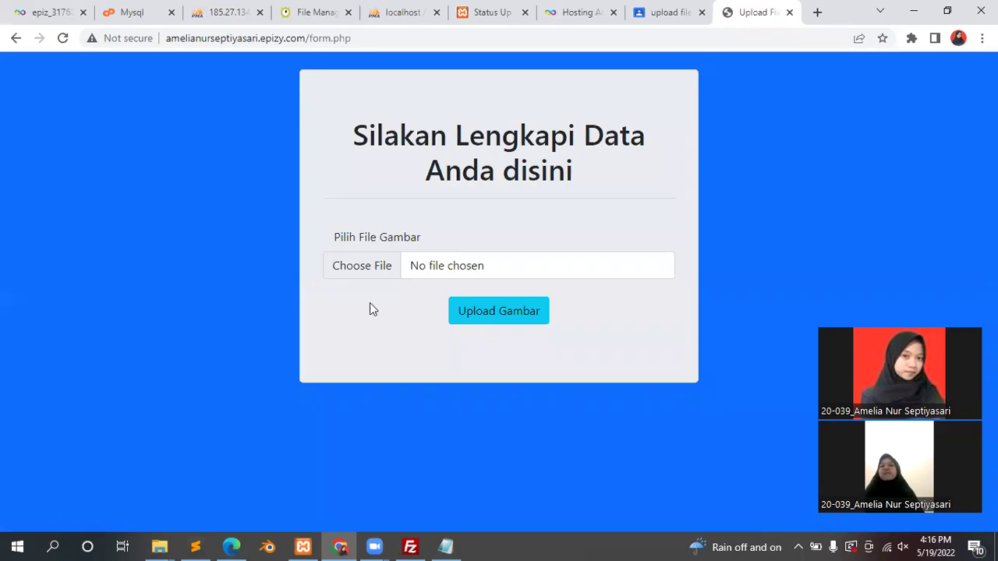
click(522, 270)
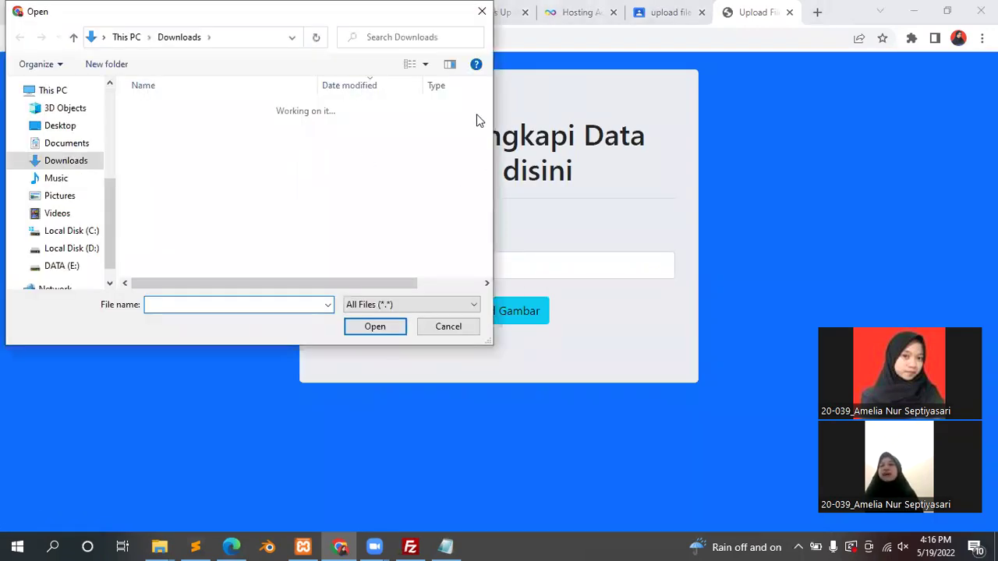
click(69, 195)
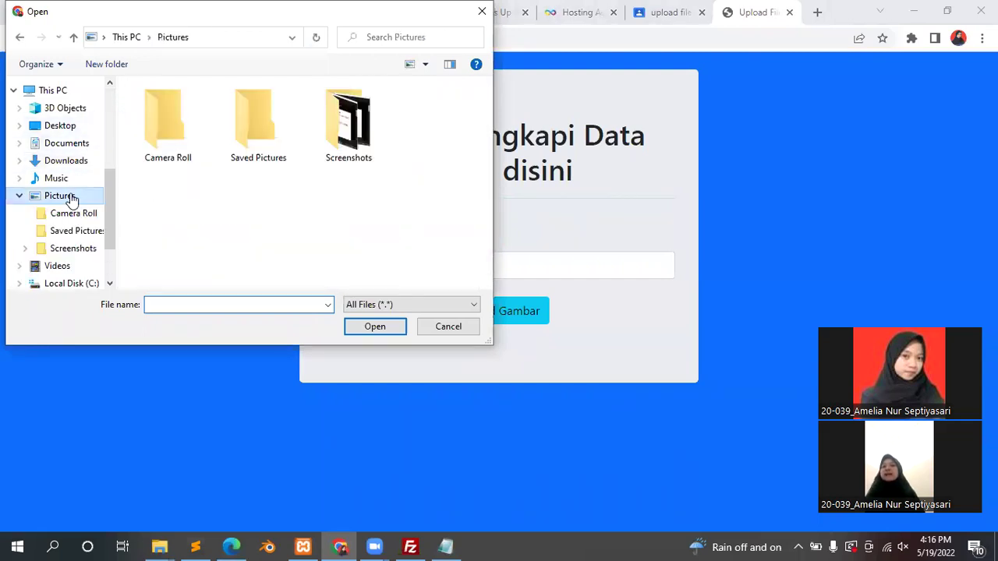
double_click(349, 123)
drag(488, 101, 491, 273)
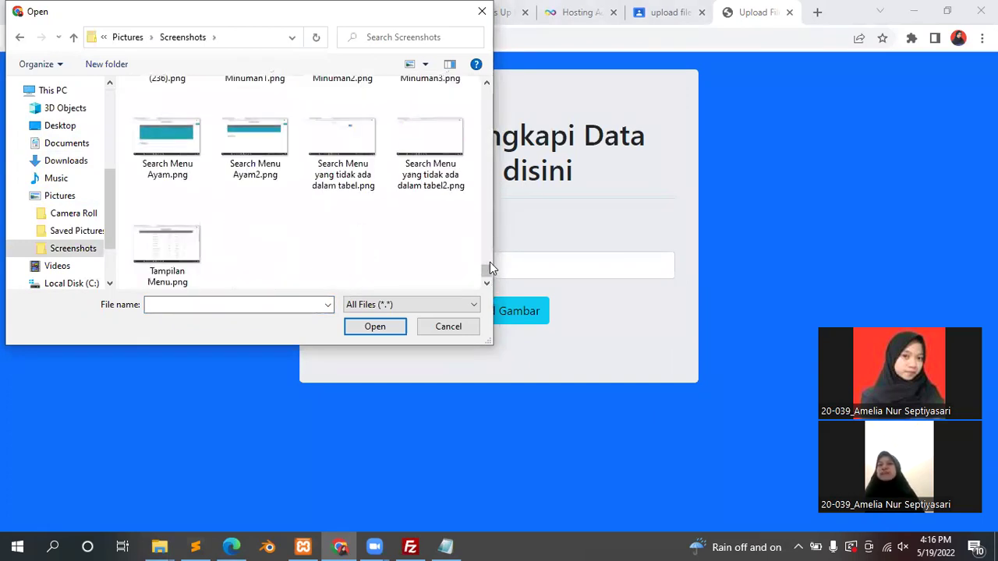
click(199, 132)
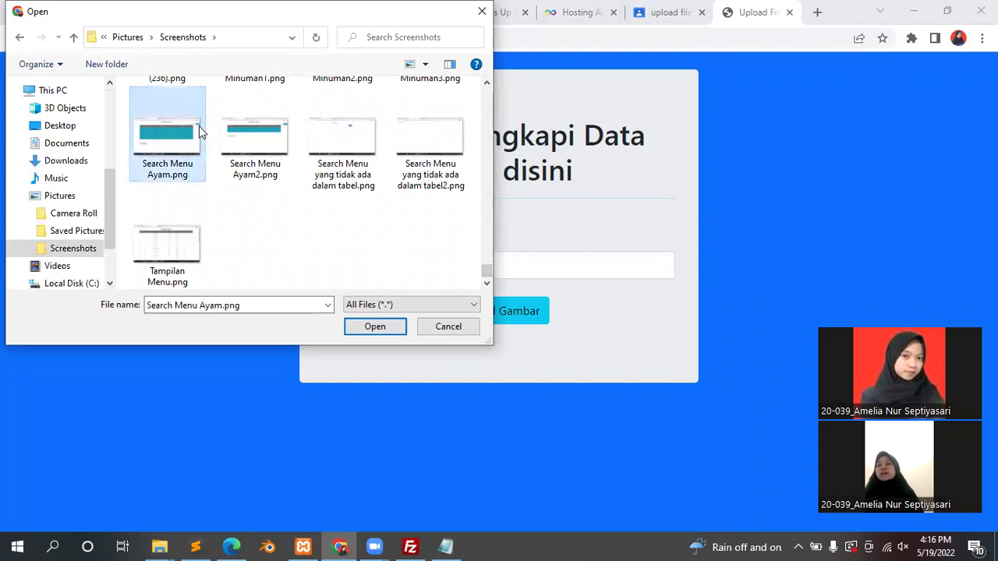
click(383, 328)
click(486, 325)
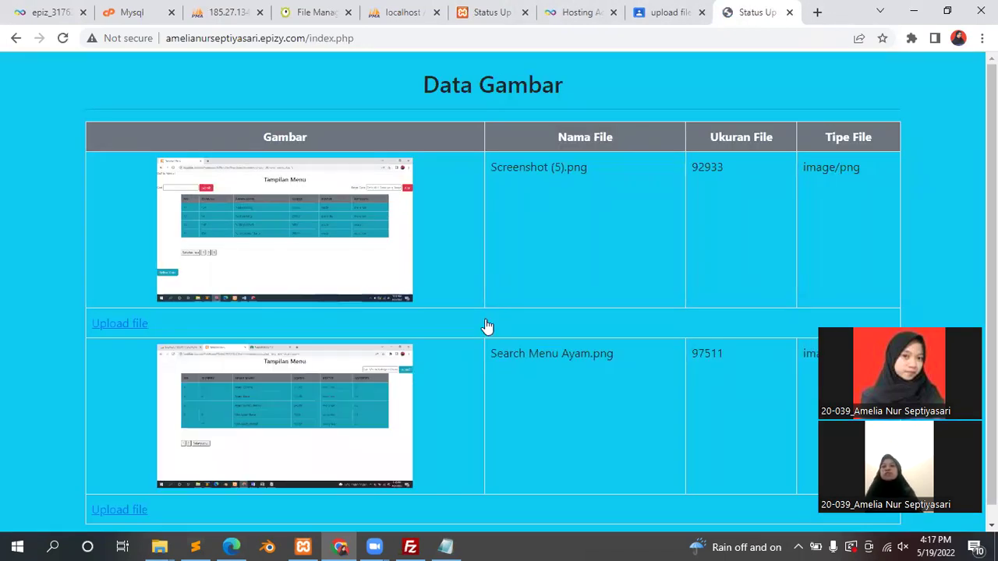
scroll(989, 296, down, 1)
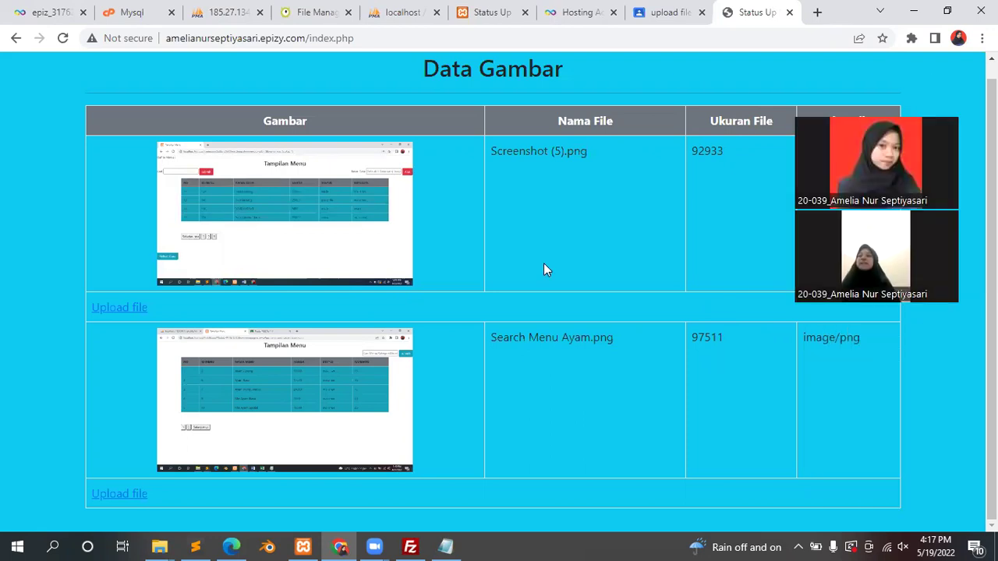
Step: Remove index.php from the live site's address and copy the remaining root address
click(312, 35)
click(352, 39)
key(BackSpace)
key(BackSpace)
key(BackSpace)
key(BackSpace)
key(BackSpace)
key(BackSpace)
key(BackSpace)
key(BackSpace)
key(BackSpace)
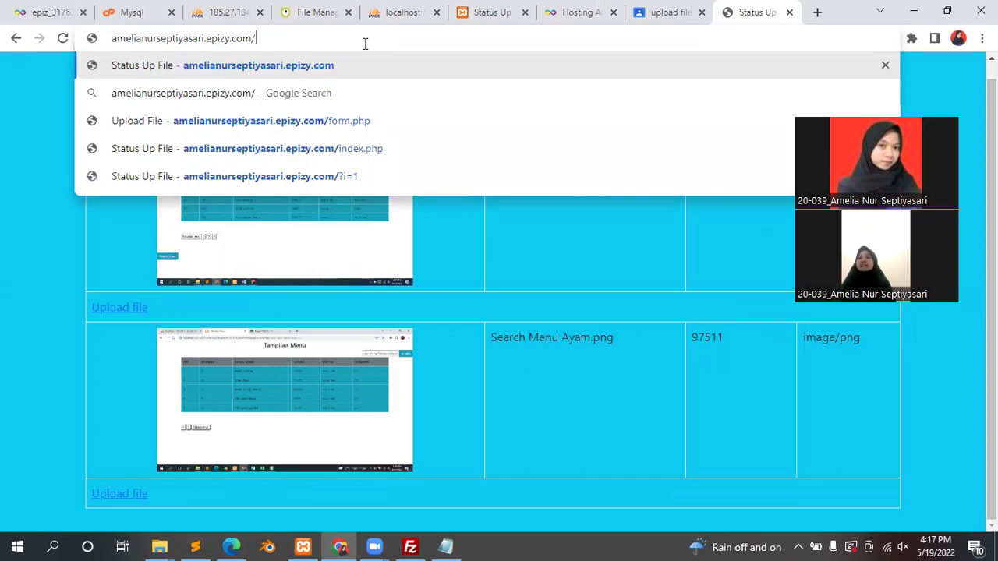
key(ctrl+a)
key(ctrl+c)
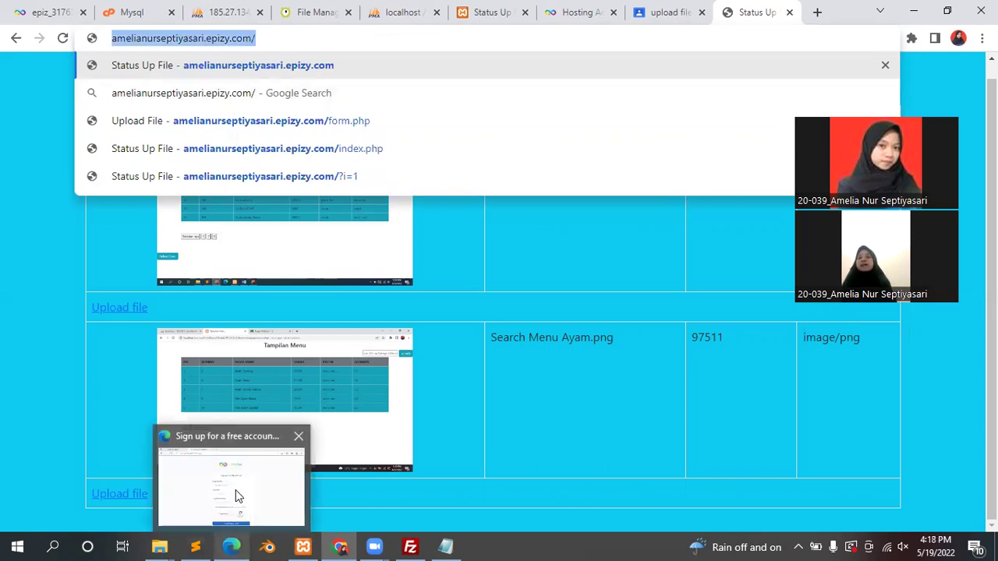
Step: Switch to Microsoft Edge and load the copied root address in a new tab to check the Data Gambar page
click(230, 545)
click(403, 11)
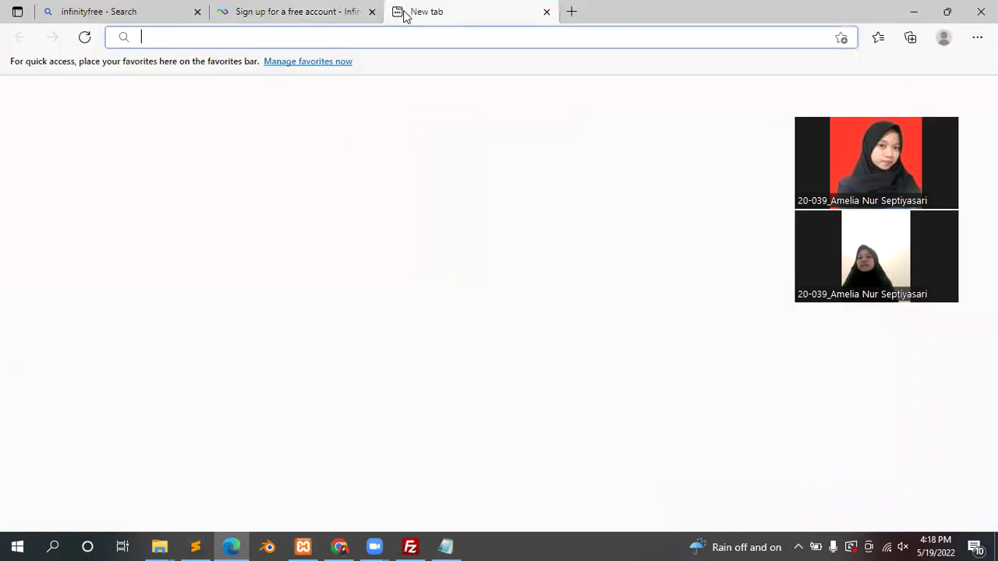
key(ctrl+v)
key(Return)
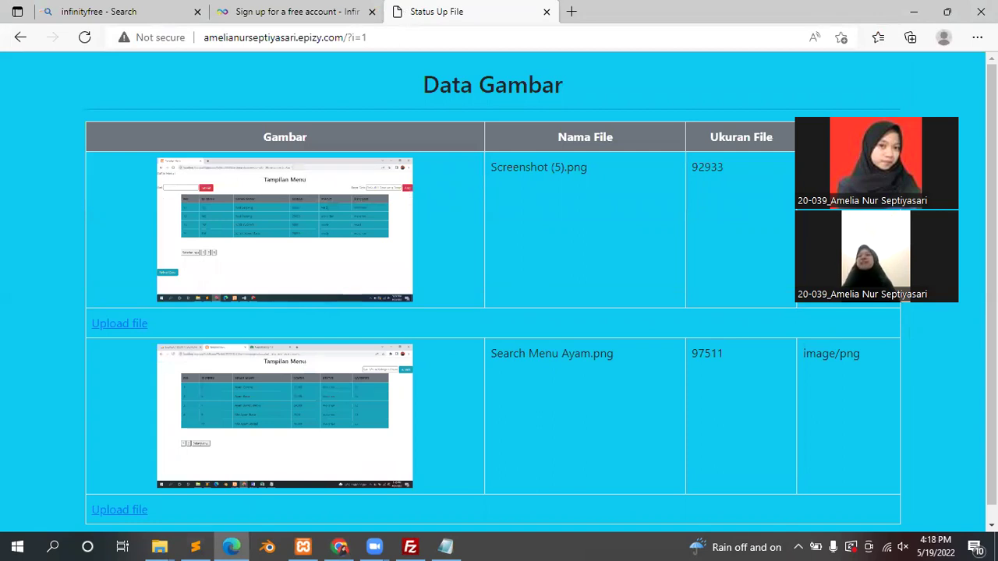
scroll(541, 292, down, 1)
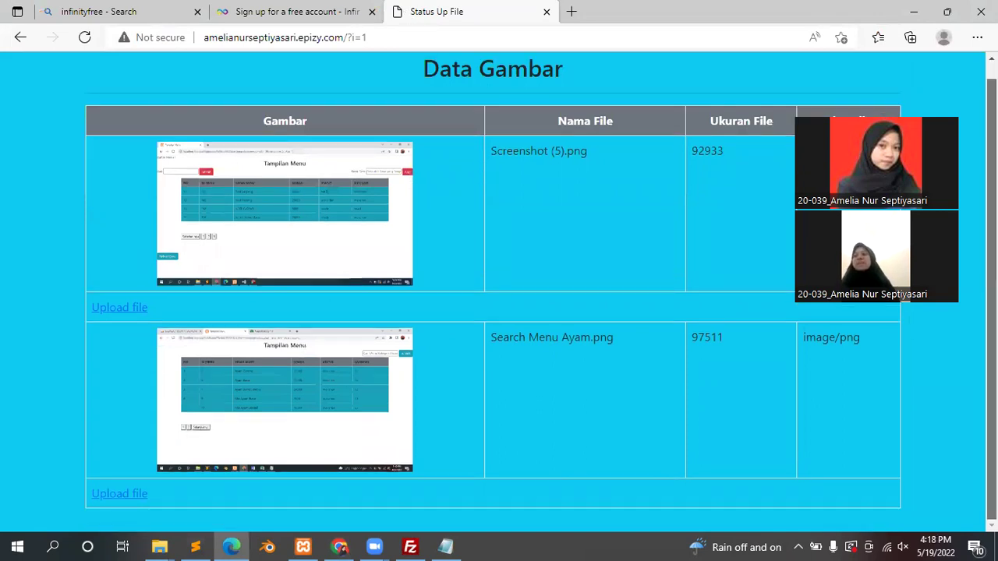
Step: Upload Screenshot (77).png from the Screenshots folder in Pictures through the site's upload form and review the Data Gambar list
click(133, 496)
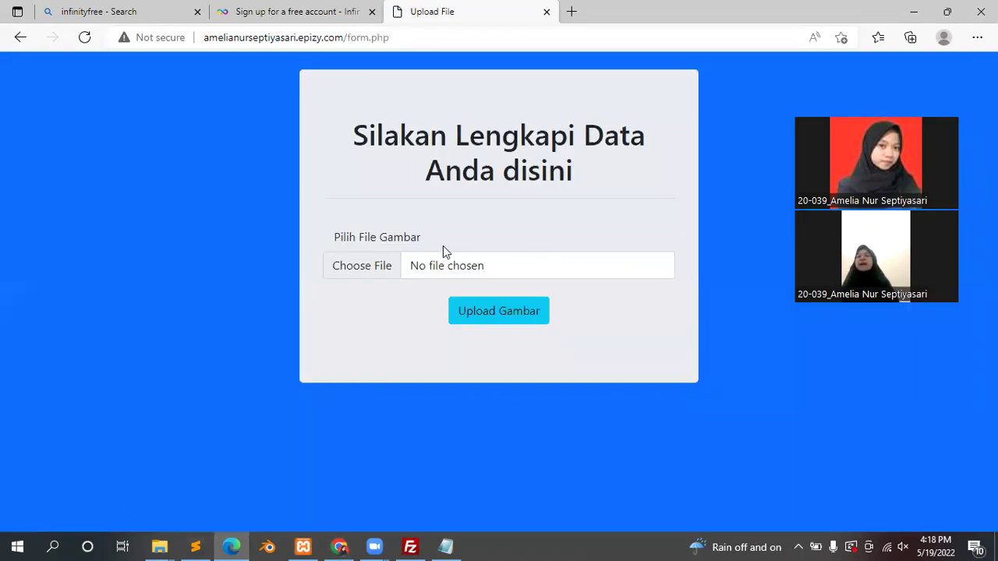
click(362, 267)
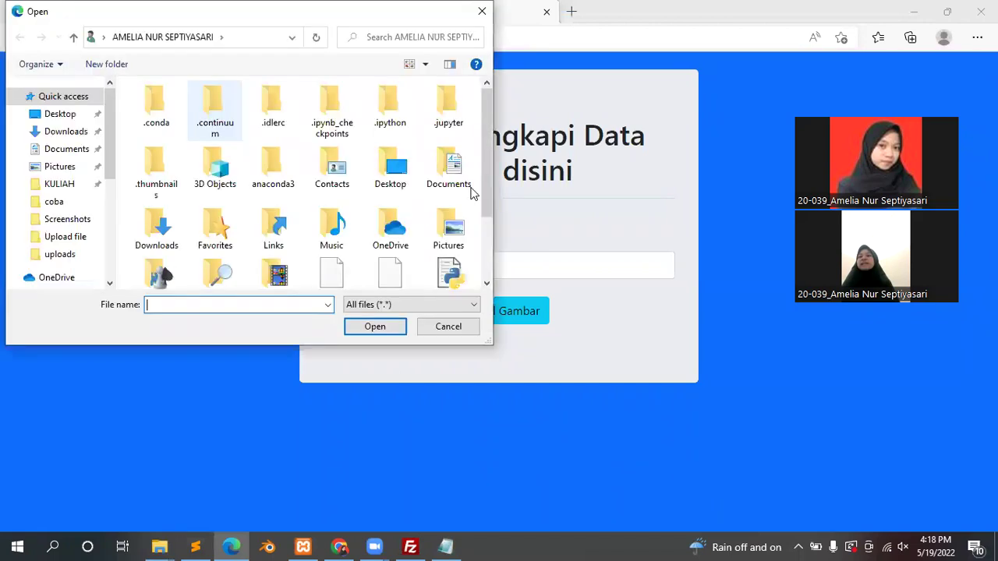
double_click(457, 243)
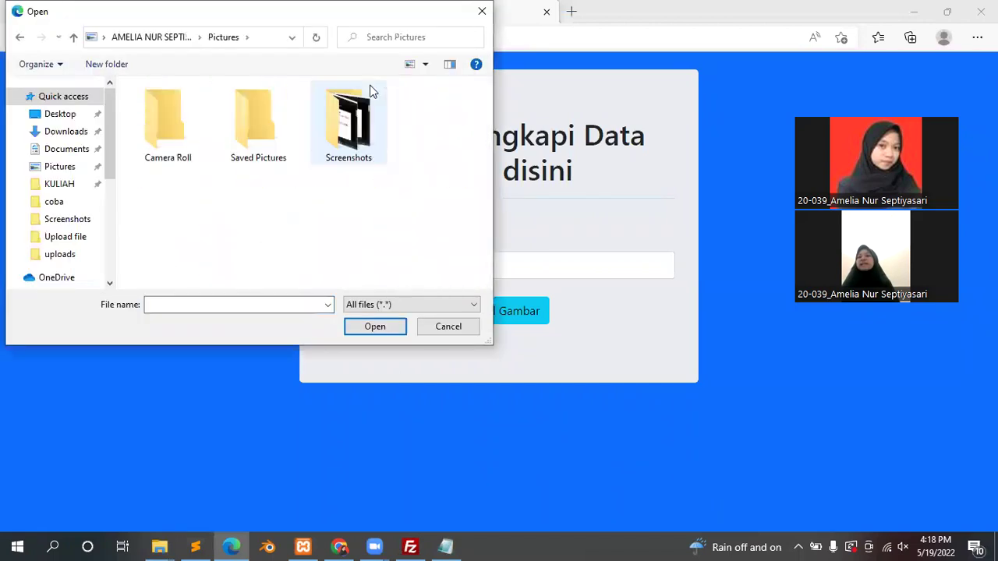
double_click(373, 92)
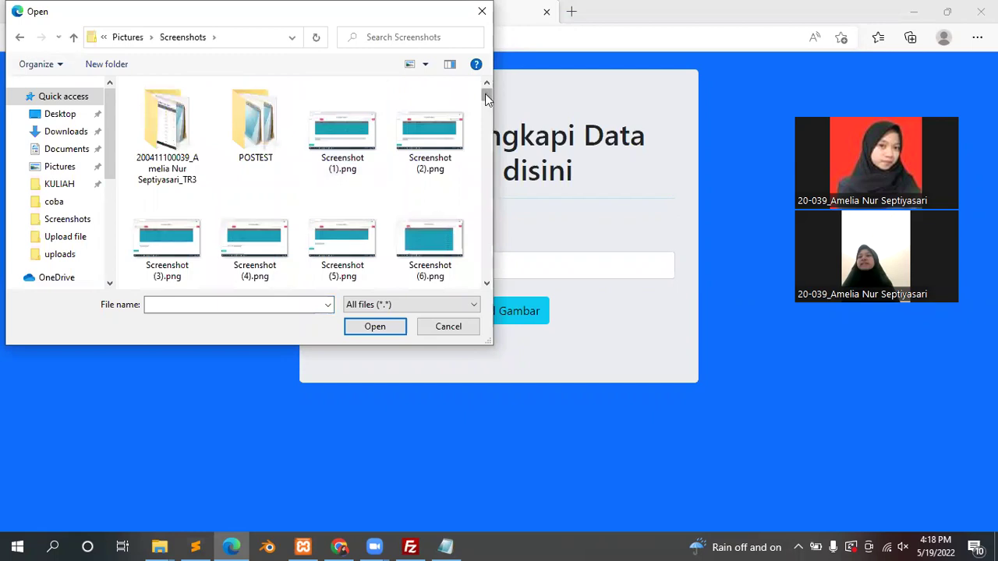
drag(484, 96, 479, 165)
scroll(343, 132, down, 2)
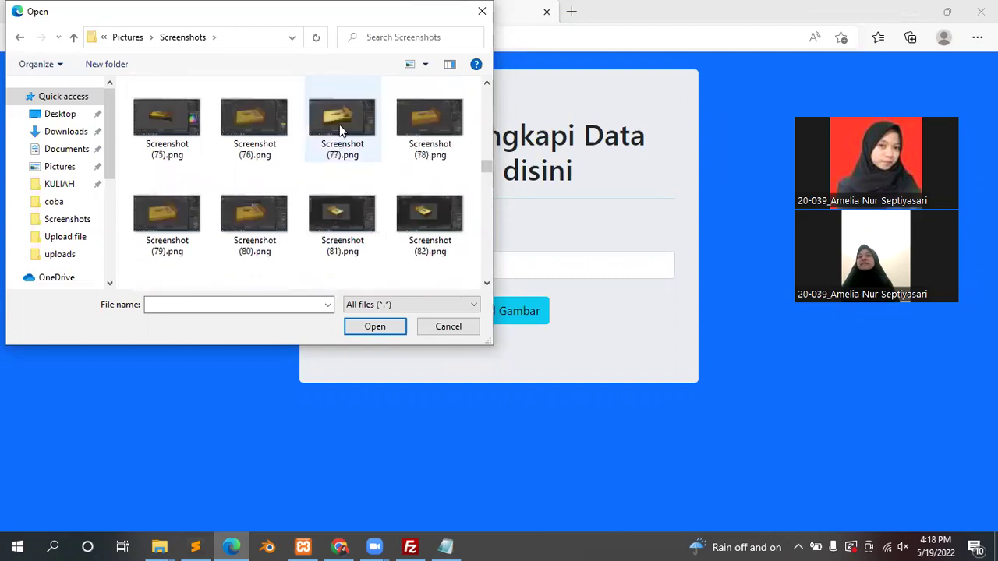
click(375, 327)
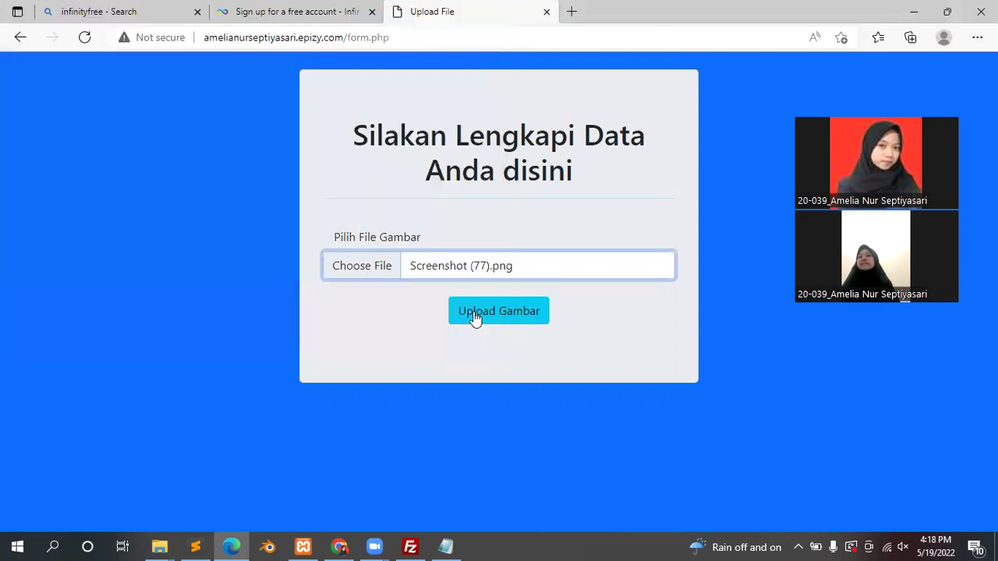
click(475, 316)
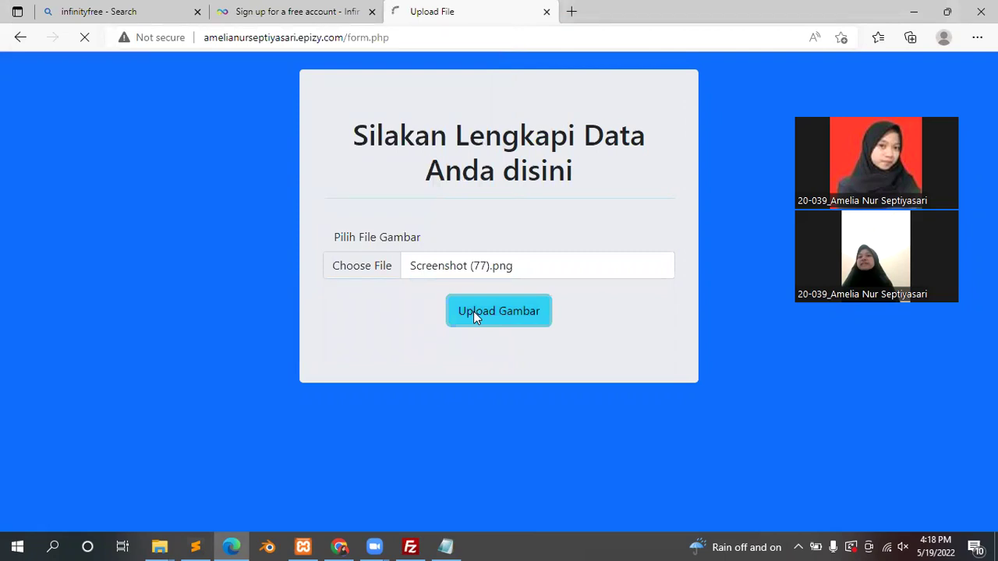
click(521, 312)
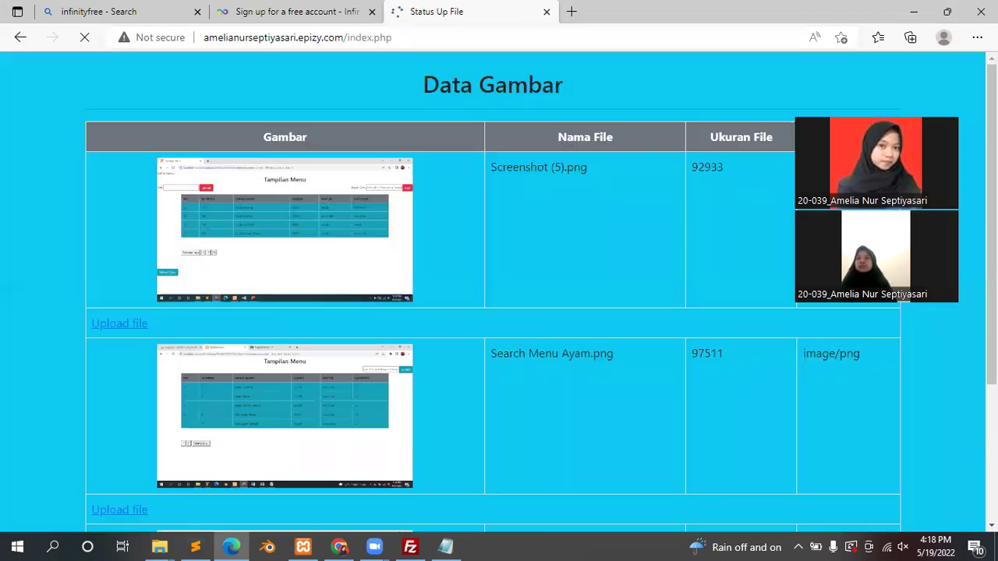
scroll(493, 288, down, 2)
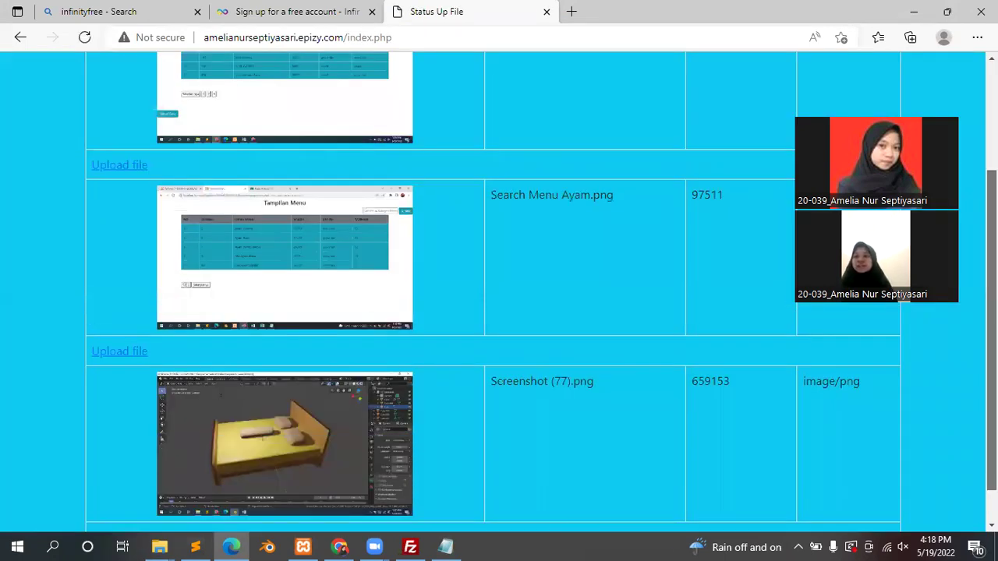
scroll(959, 109, up, 2)
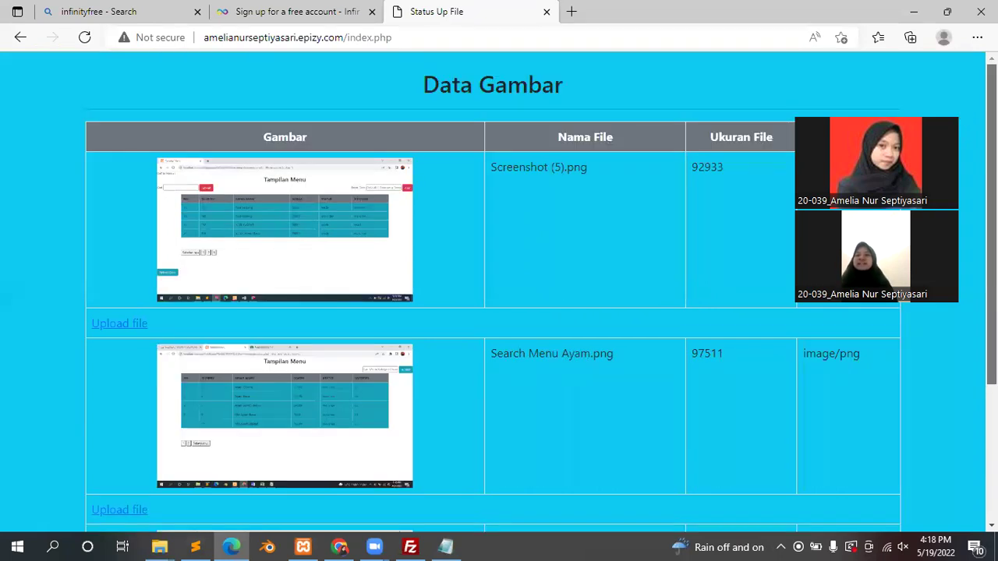
scroll(959, 108, down, 3)
scroll(493, 292, up, 3)
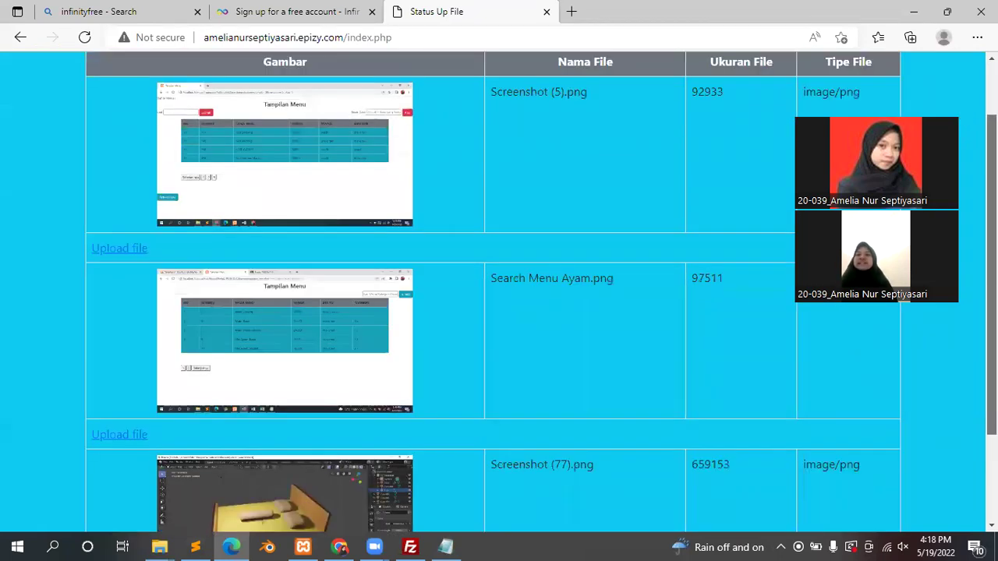
scroll(493, 292, down, 1)
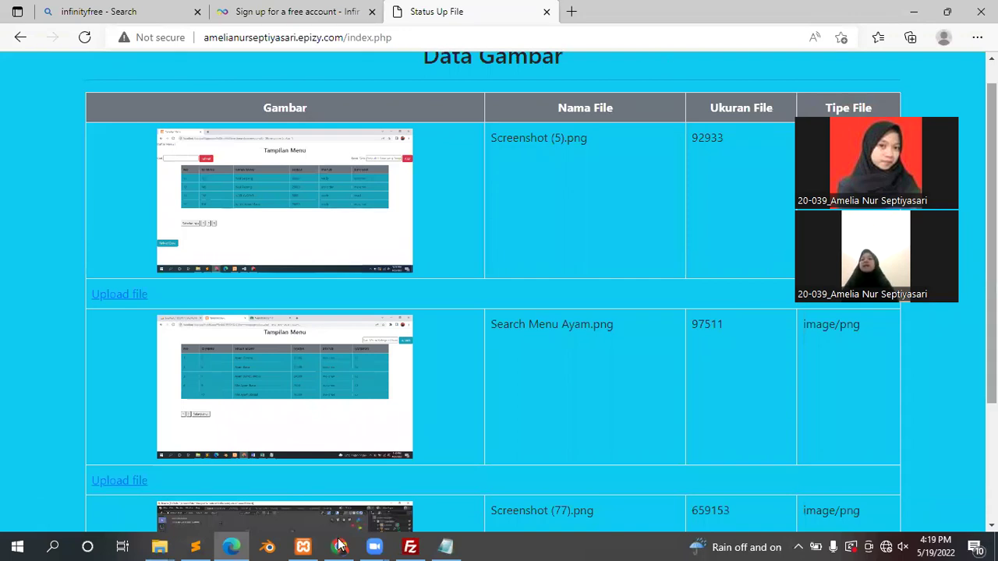
Step: Return to Chrome and view the "upload file + Hosting" assignment in Google Classroom
mouse_move(339, 545)
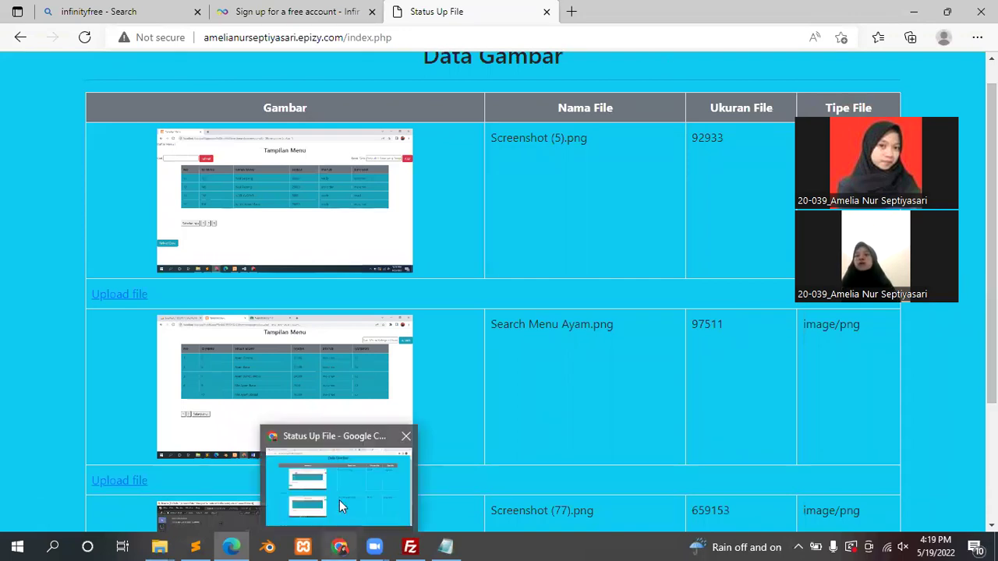
key(alt+Tab)
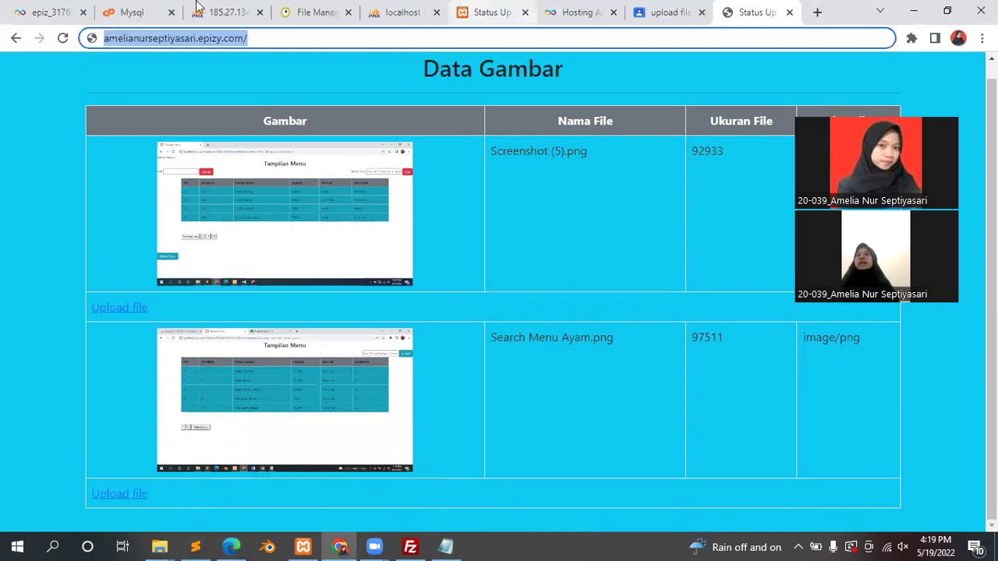
click(668, 12)
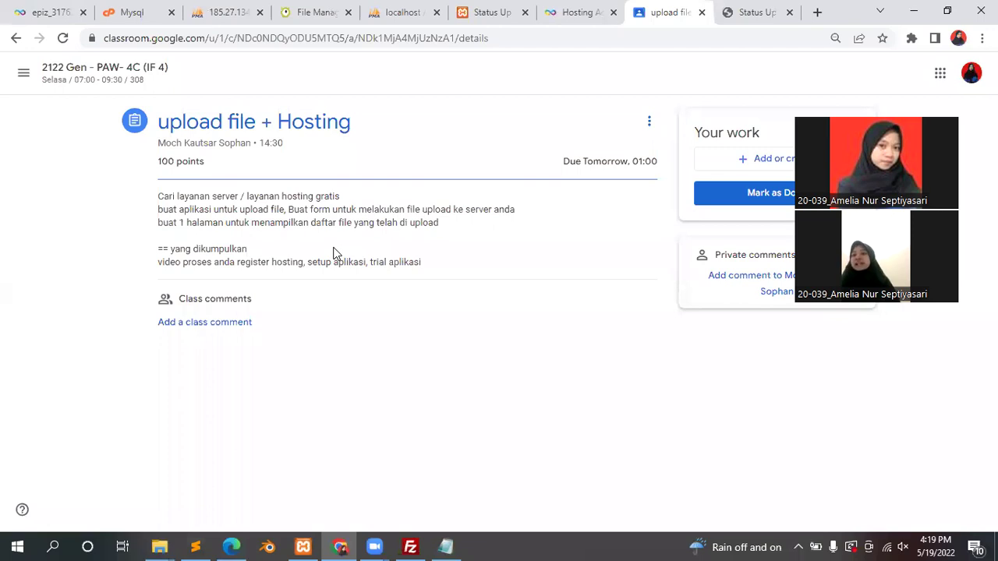